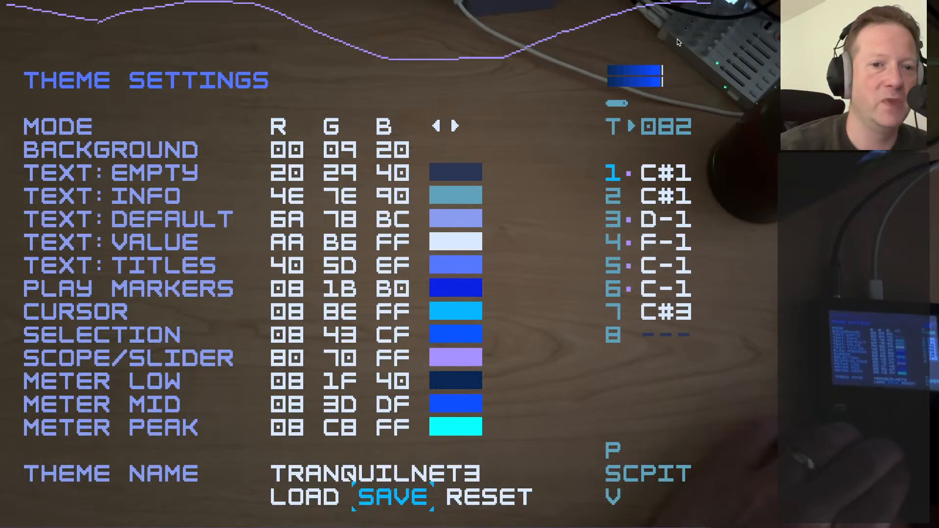
Raise the red value of the theme's background colour to 08
{"action": "key", "text": "Up"}
{"action": "key", "text": "Up"}
{"action": "key", "text": "Up"}
{"action": "key", "text": "Up"}
{"action": "key", "text": "Up"}
{"action": "key", "text": "Up"}
{"action": "key", "text": "Up"}
{"action": "key", "text": "Up"}
{"action": "key", "text": "Up"}
{"action": "key", "text": "Up"}
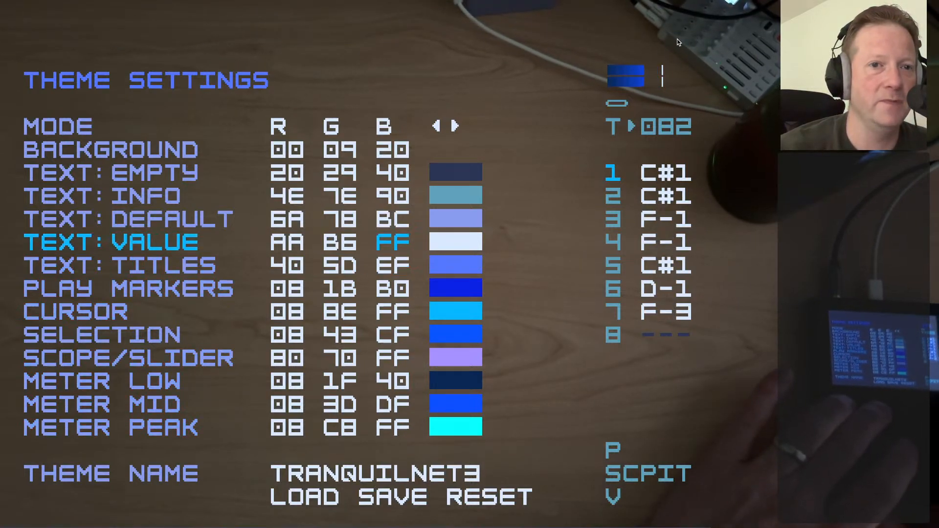
{"action": "key", "text": "Up"}
{"action": "key", "text": "Up"}
{"action": "key", "text": "Up"}
{"action": "key", "text": "Up"}
{"action": "key", "text": "Left"}
{"action": "key", "text": "Left"}
{"action": "key", "text": "ctrl+Right"}
{"action": "key", "text": "ctrl+Right"}
{"action": "key", "text": "ctrl+Right"}
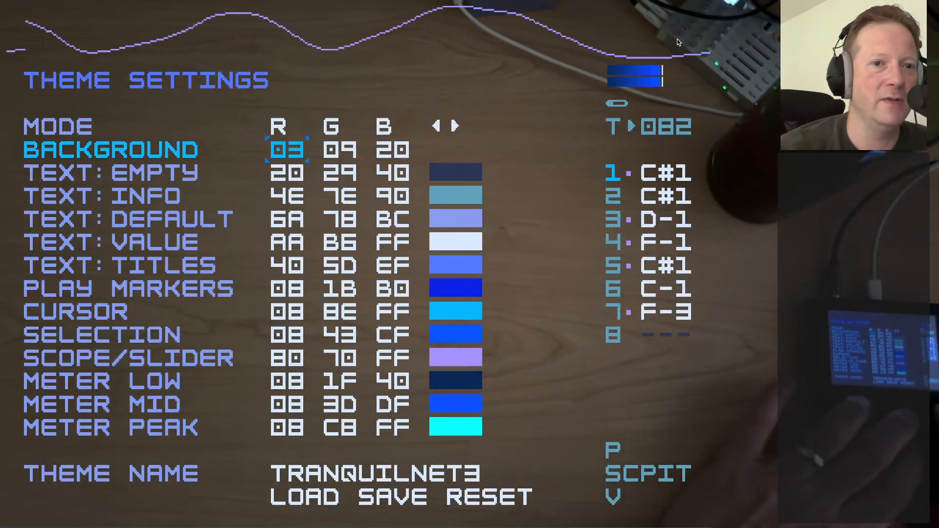
{"action": "key", "text": "ctrl+Right"}
{"action": "key", "text": "ctrl+Right"}
{"action": "key", "text": "ctrl+Right"}
{"action": "key", "text": "ctrl+Right"}
{"action": "key", "text": "ctrl+Right"}
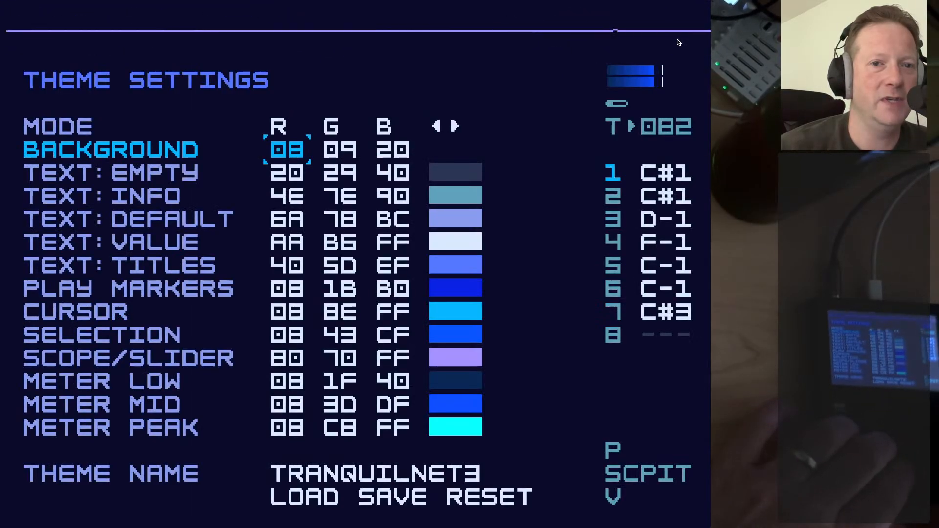
Lower the background colour's red value back to 00
{"action": "key", "text": "ctrl+Left"}
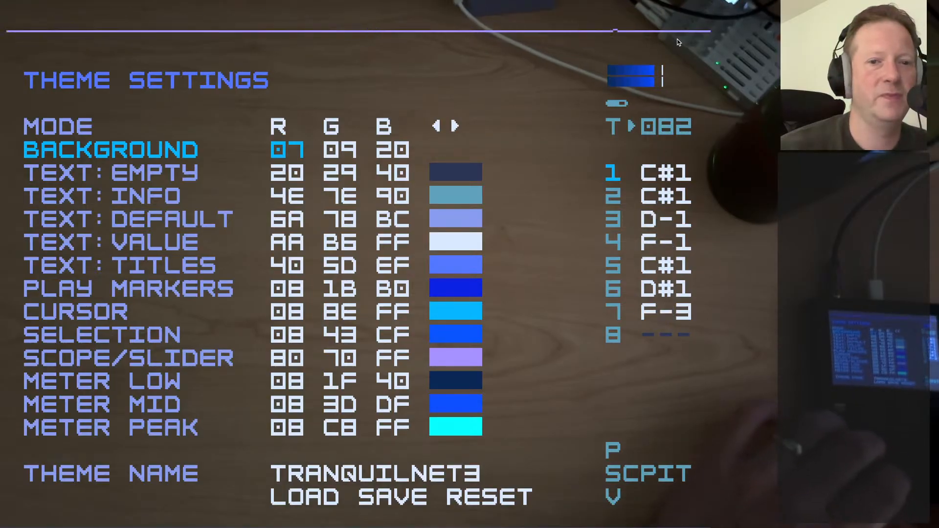
{"action": "key", "text": "ctrl+Left"}
{"action": "key", "text": "ctrl+Left"}
{"action": "key", "text": "ctrl+Left"}
{"action": "key", "text": "ctrl+Left"}
{"action": "key", "text": "ctrl+Left"}
{"action": "key", "text": "ctrl+Left"}
{"action": "key", "text": "ctrl+Left"}
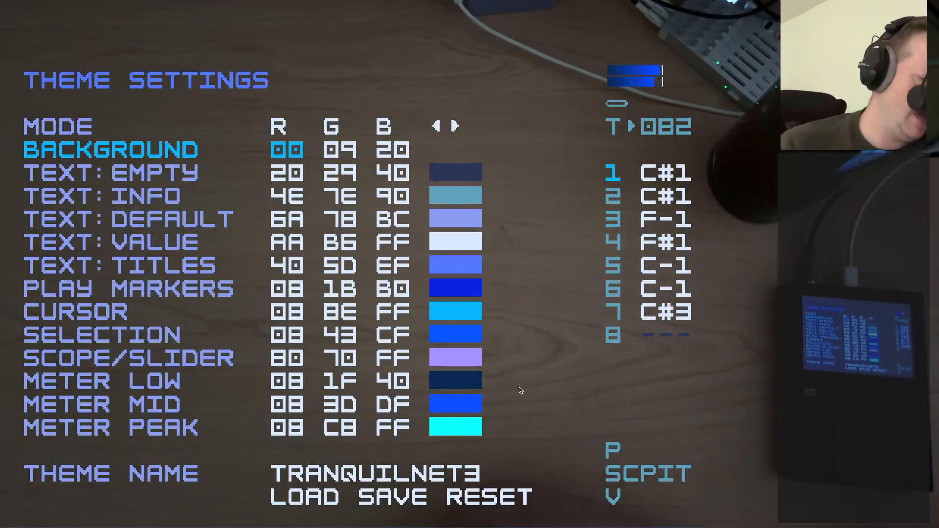
Leave the theme and system settings and go through the project screen to the song view
{"action": "key", "text": "shift+Left"}
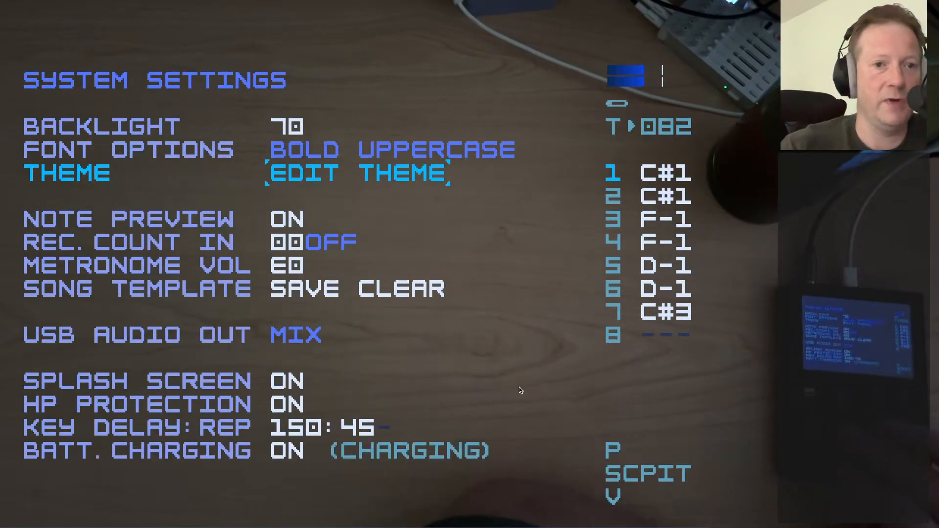
{"action": "key", "text": "shift+Left"}
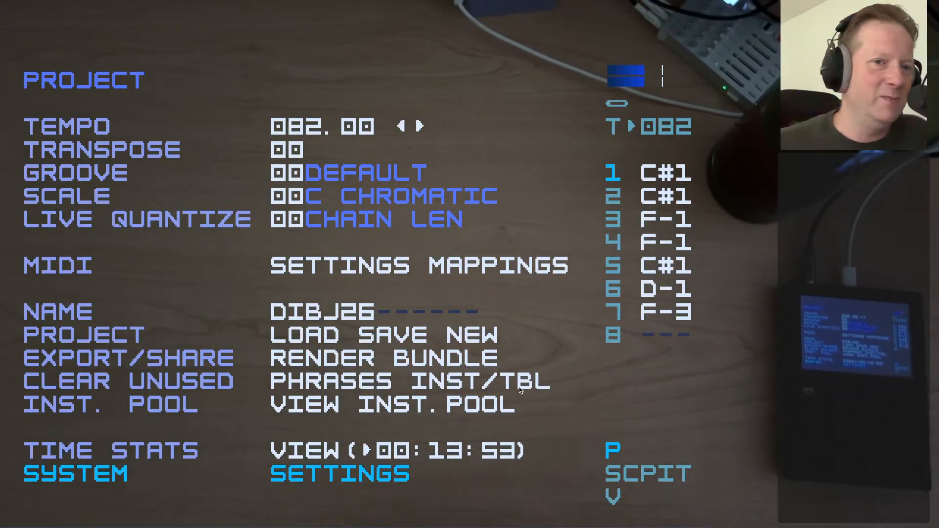
{"action": "key", "text": "Up"}
{"action": "key", "text": "Up"}
{"action": "key", "text": "Up"}
{"action": "key", "text": "Up"}
{"action": "key", "text": "Up"}
{"action": "key", "text": "Up"}
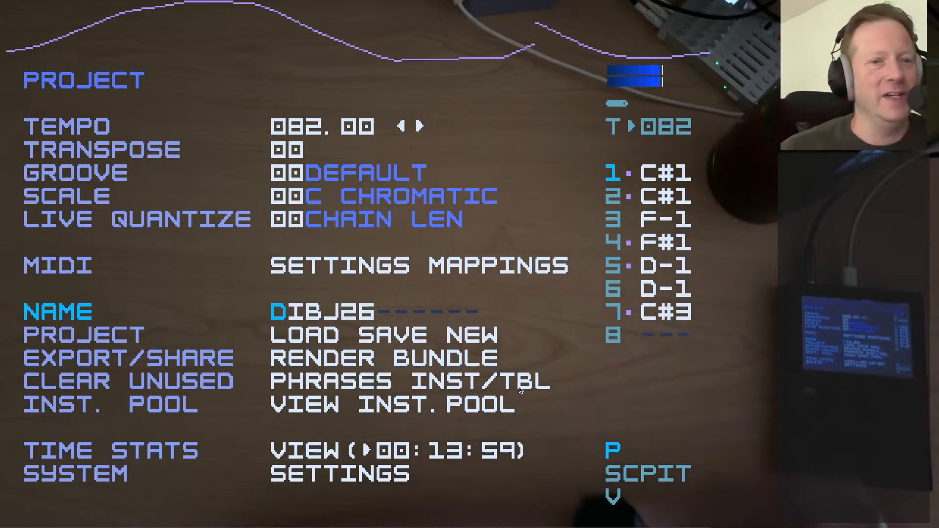
{"action": "key", "text": "shift+Down"}
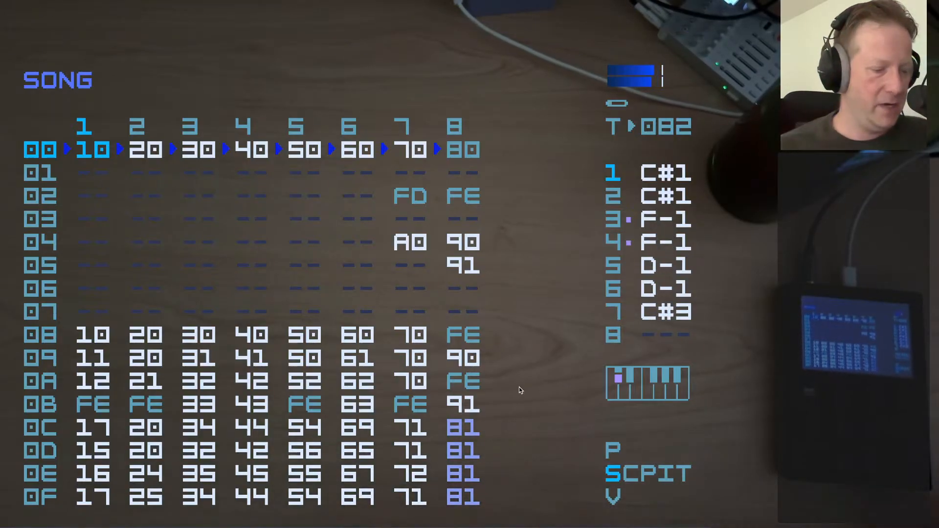
Set the mixer's output volume to FC
{"action": "key", "text": "shift+Down"}
{"action": "key", "text": "ctrl+Right"}
{"action": "key", "text": "ctrl+Right"}
{"action": "key", "text": "ctrl+Right"}
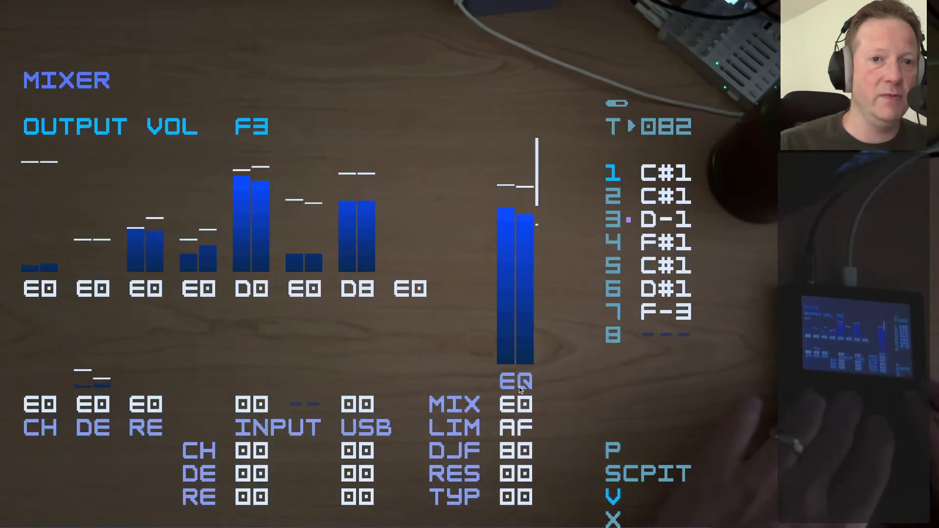
{"action": "key", "text": "ctrl+Right"}
{"action": "key", "text": "ctrl+Right"}
{"action": "key", "text": "ctrl+Right"}
{"action": "key", "text": "ctrl+Right"}
{"action": "key", "text": "ctrl+Right"}
{"action": "key", "text": "ctrl+Right"}
{"action": "key", "text": "ctrl+Right"}
{"action": "key", "text": "ctrl+Right"}
{"action": "key", "text": "ctrl+Right"}
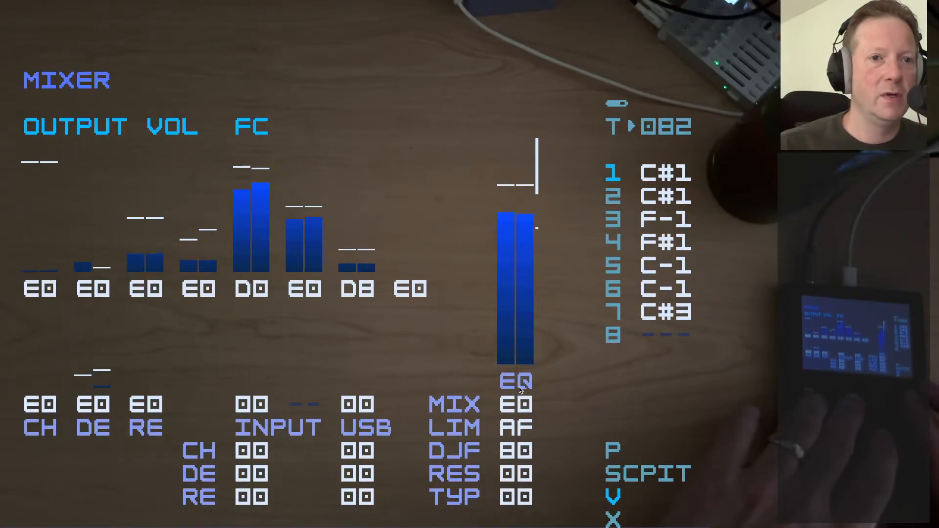
{"action": "key", "text": "ctrl+Left"}
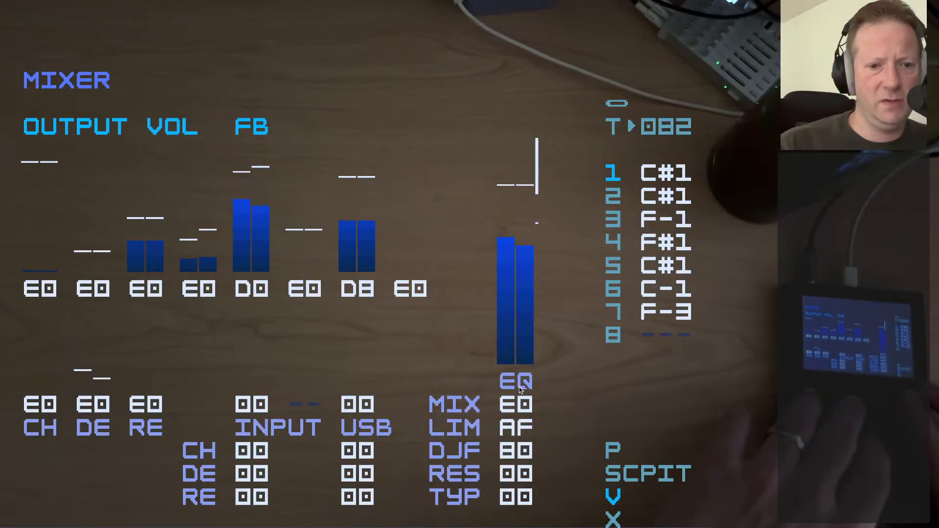
{"action": "key", "text": "ctrl+Right"}
{"action": "key", "text": "ctrl+Right"}
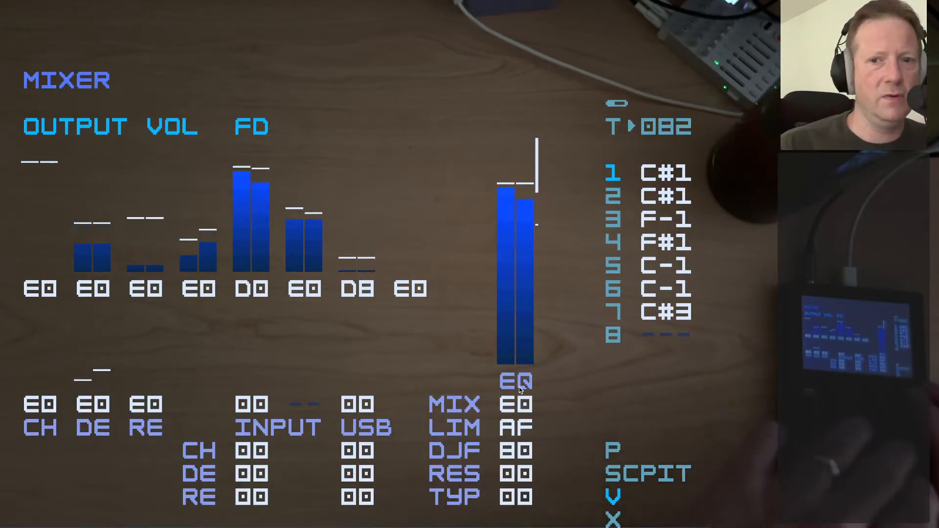
{"action": "key", "text": "ctrl+Left"}
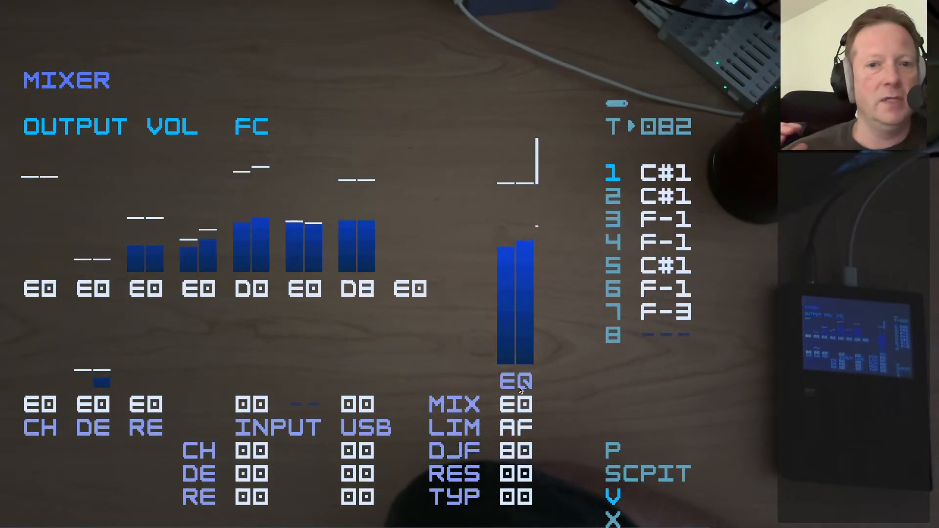
Stop playback and return from the mixer to the song view
{"action": "key", "text": "space"}
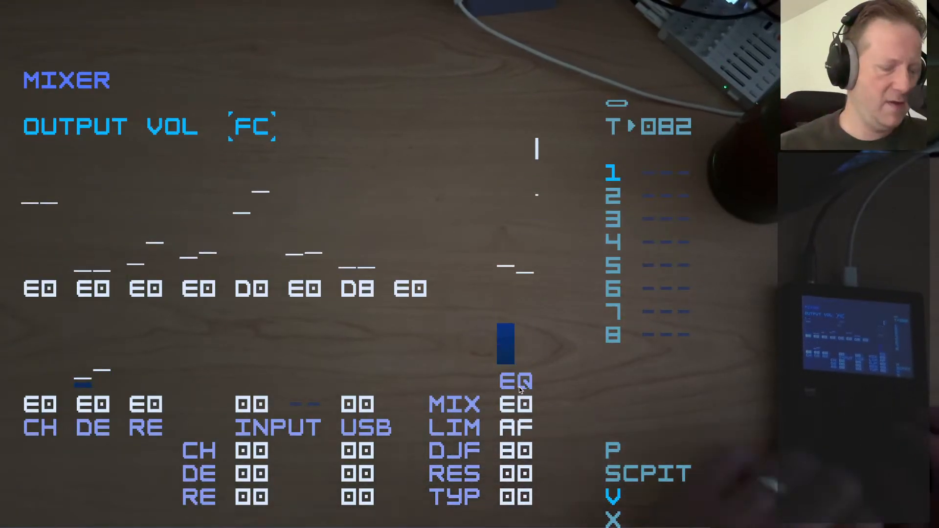
{"action": "key", "text": "shift+Down"}
{"action": "key", "text": "shift+Up"}
{"action": "key", "text": "shift+Up"}
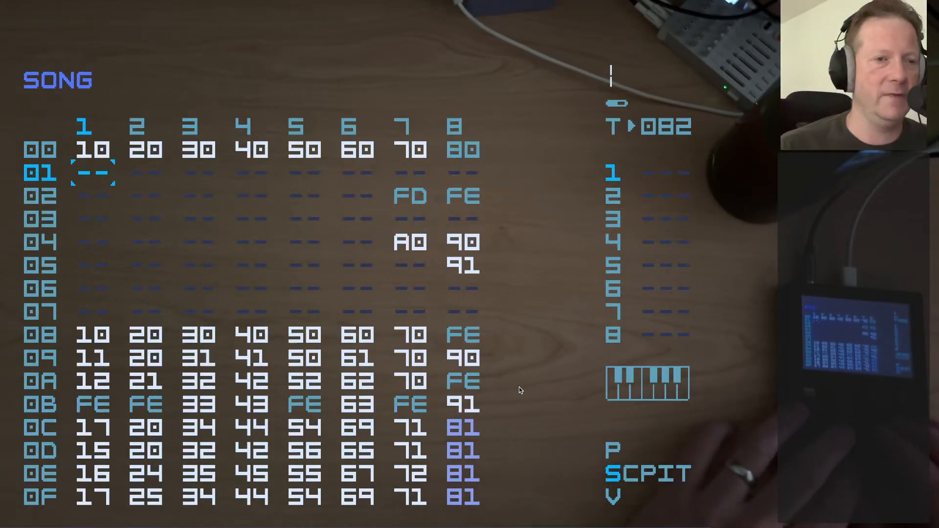
{"action": "key", "text": "Up"}
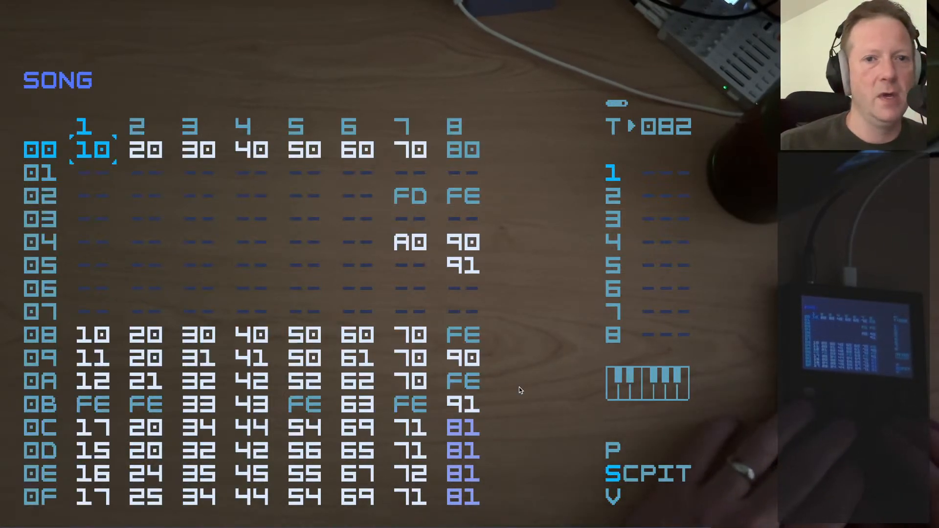
Place chain FA on track 1 at song row 02 and open that chain
{"action": "key", "text": "Down"}
{"action": "key", "text": "Down"}
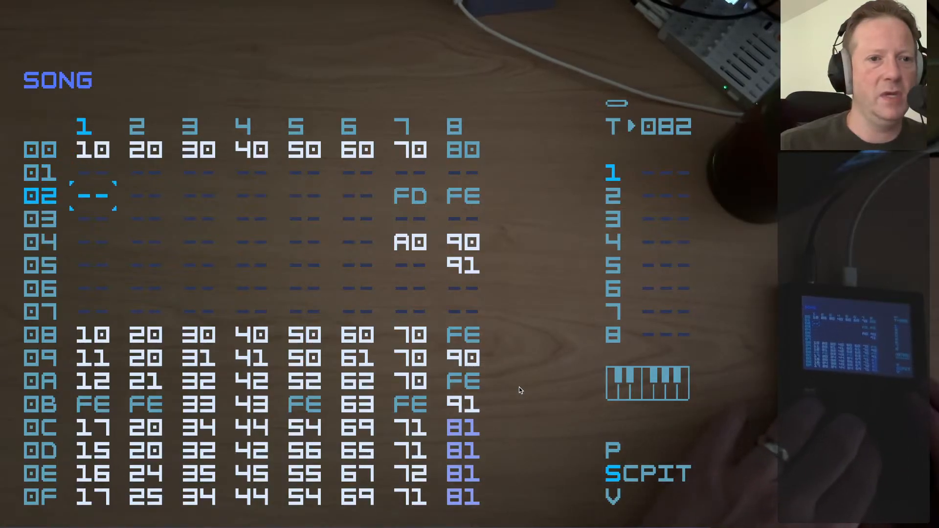
{"action": "key", "text": "Return"}
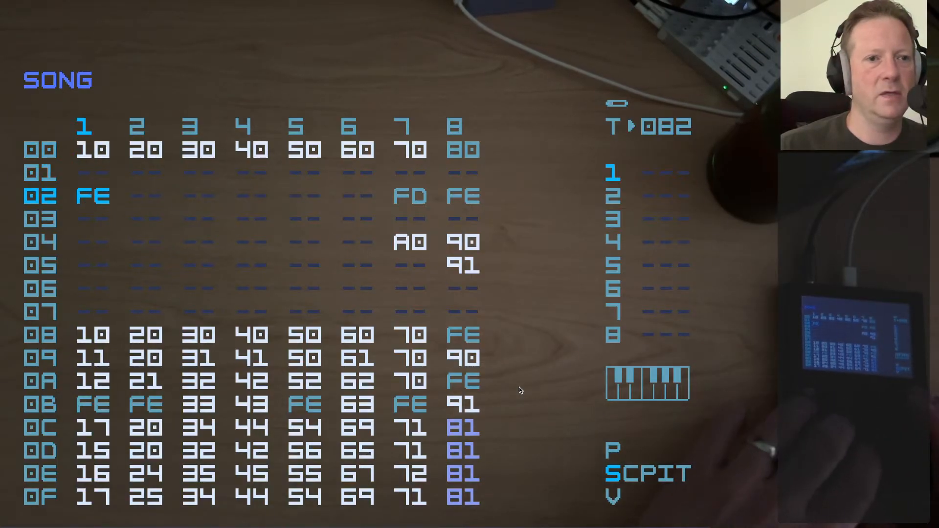
{"action": "key", "text": "ctrl+Left"}
{"action": "key", "text": "ctrl+Left"}
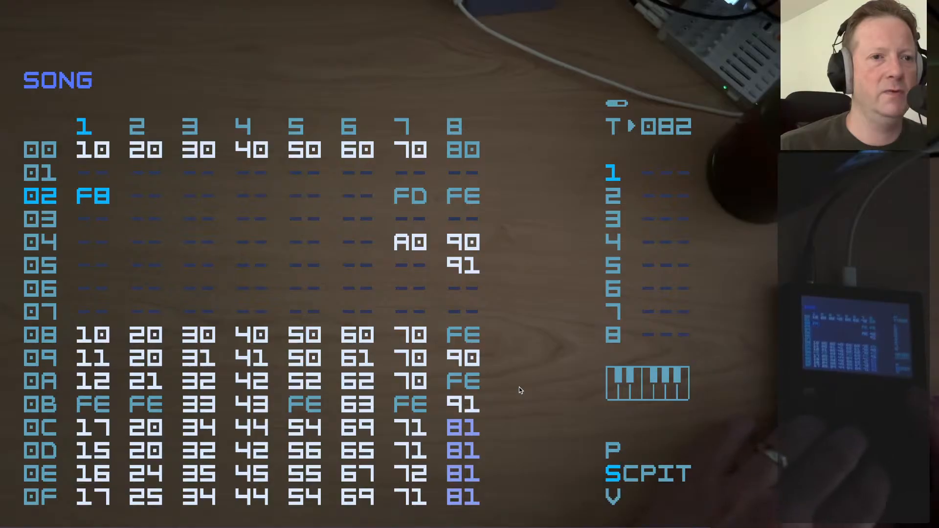
{"action": "key", "text": "ctrl+Right"}
{"action": "key", "text": "ctrl+Right"}
{"action": "key", "text": "shift+Right"}
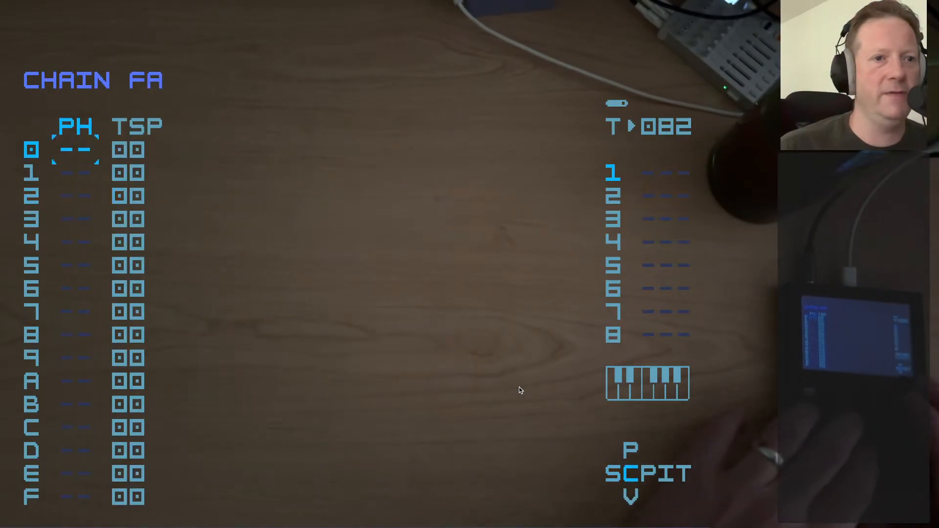
Add a new phrase to the first row of chain FA and go through it to the instrument screen
{"action": "key", "text": "x"}
{"action": "key", "text": "x"}
{"action": "key", "text": "shift+Right"}
{"action": "key", "text": "shift+Right"}
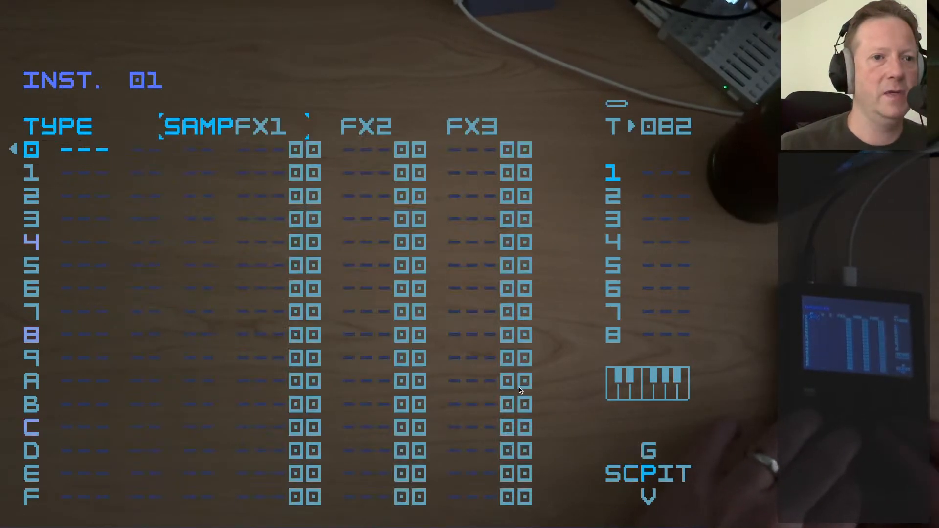
Go to instrument slot 0F and set its type to Sampler
{"action": "key", "text": "alt+Right"}
{"action": "key", "text": "alt+Right"}
{"action": "key", "text": "alt+Right"}
{"action": "key", "text": "alt+Right"}
{"action": "key", "text": "alt+Right"}
{"action": "key", "text": "alt+Right"}
{"action": "key", "text": "alt+Right"}
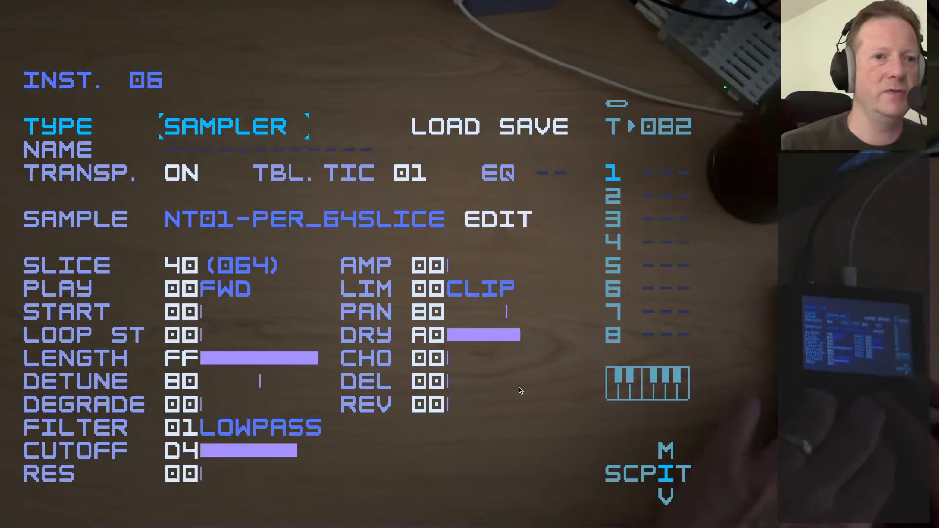
{"action": "key", "text": "alt+Right"}
{"action": "key", "text": "alt+Right"}
{"action": "key", "text": "alt+Right"}
{"action": "key", "text": "alt+Right"}
{"action": "key", "text": "alt+Right"}
{"action": "key", "text": "alt+Right"}
{"action": "key", "text": "alt+Right"}
{"action": "key", "text": "alt+Right"}
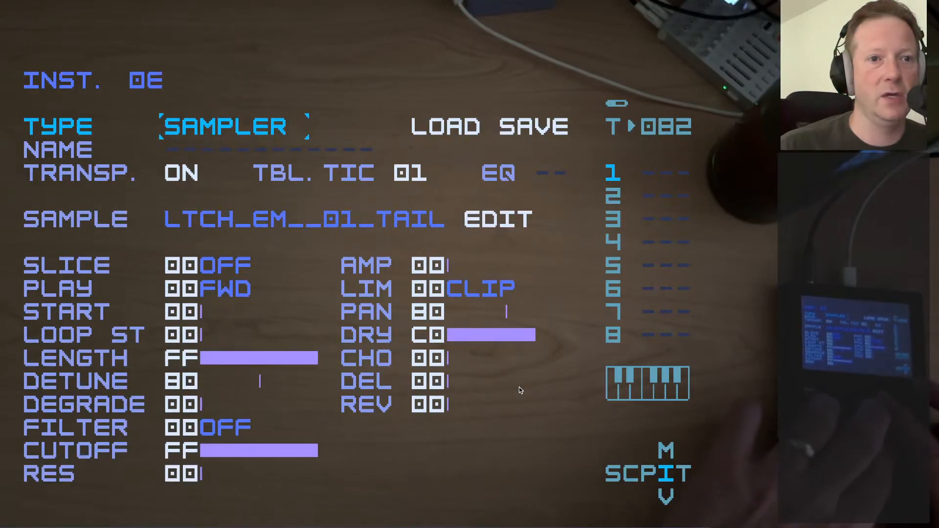
{"action": "key", "text": "alt+Left"}
{"action": "key", "text": "alt+Left"}
{"action": "key", "text": "alt+Right"}
{"action": "key", "text": "ctrl+Right"}
{"action": "key", "text": "ctrl+Right"}
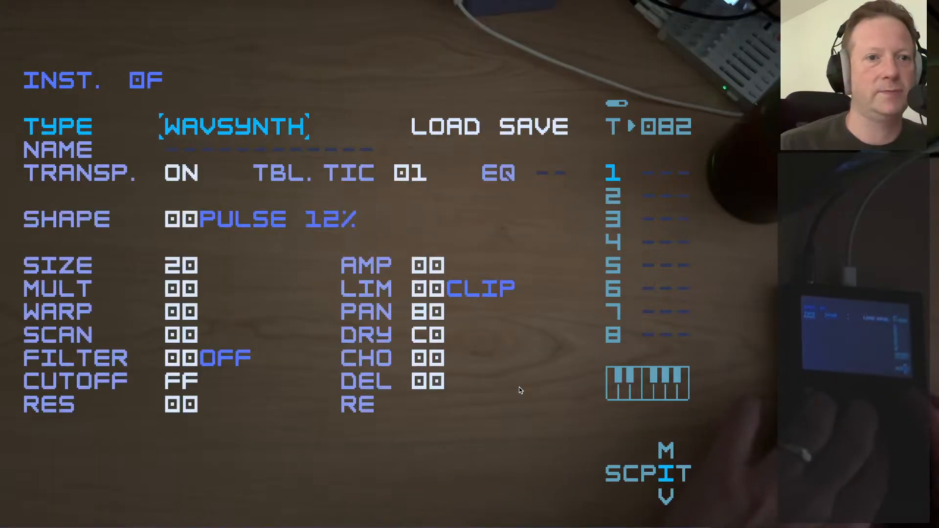
{"action": "key", "text": "ctrl+Right"}
Look through the folders under /SAMPLES for files to load into instrument 0F, and leave the sample browser without loading one
{"action": "key", "text": "Down"}
{"action": "key", "text": "Down"}
{"action": "key", "text": "Down"}
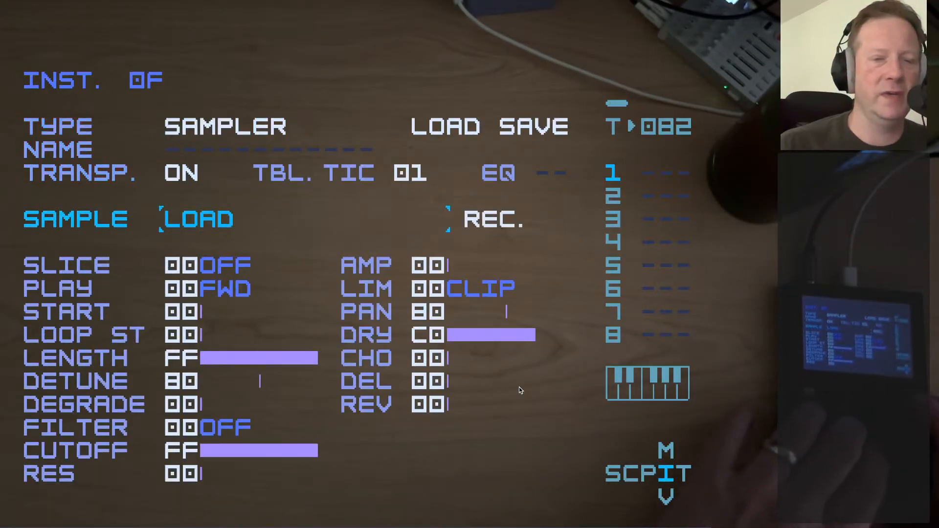
{"action": "key", "text": "ctrl"}
{"action": "key", "text": "Down"}
{"action": "key", "text": "ctrl"}
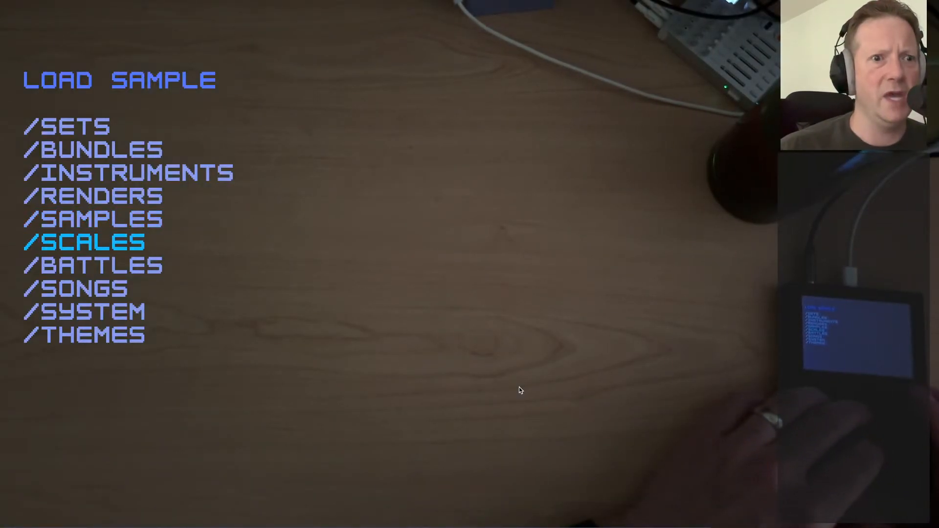
{"action": "key", "text": "Up"}
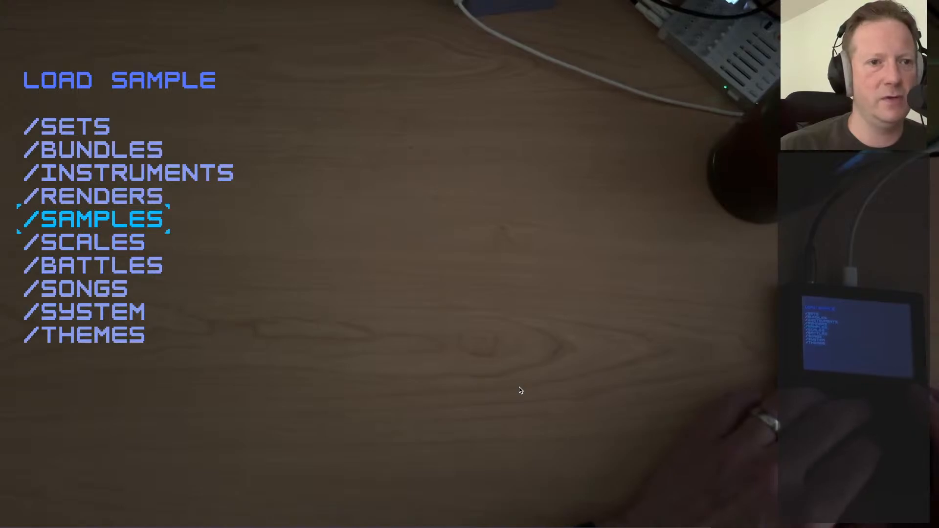
{"action": "key", "text": "Return"}
{"action": "key", "text": "Down"}
{"action": "key", "text": "Return"}
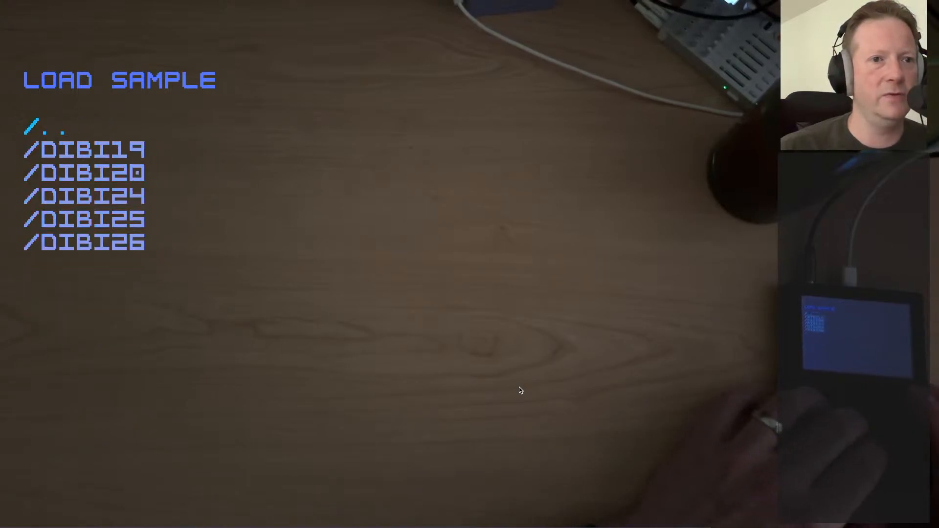
{"action": "key", "text": "Return"}
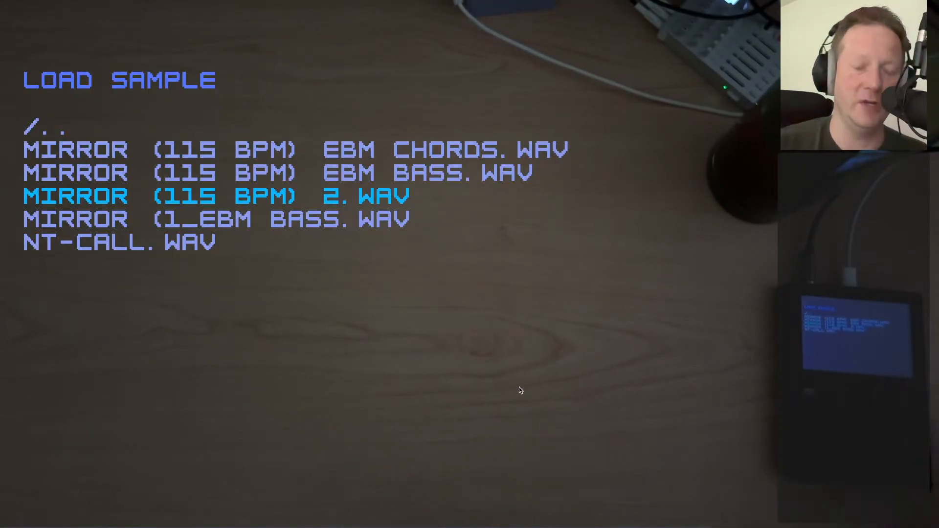
{"action": "key", "text": "Escape"}
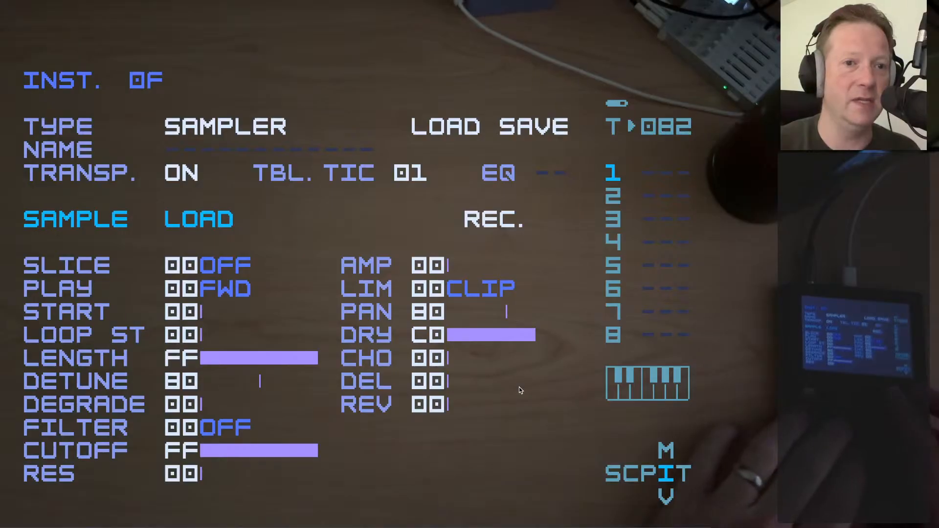
Go to instrument 00, examine its Mirror bass sample in the sample editor, and return to the instrument screen
{"action": "key", "text": "alt+Left"}
{"action": "key", "text": "alt+Left"}
{"action": "key", "text": "alt+Left"}
{"action": "key", "text": "alt+Left"}
{"action": "key", "text": "alt+Left"}
{"action": "key", "text": "alt+Left"}
{"action": "key", "text": "alt+Left"}
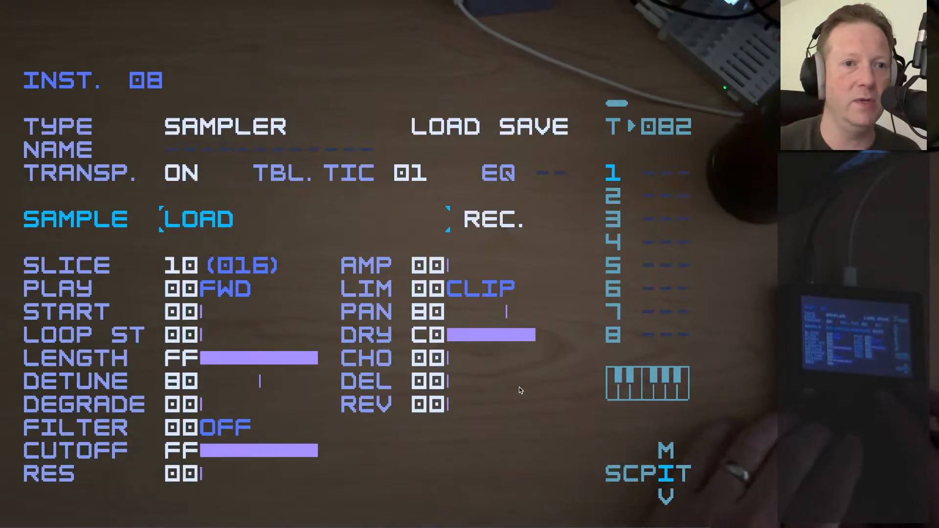
{"action": "key", "text": "alt+Left"}
{"action": "key", "text": "alt+Left"}
{"action": "key", "text": "alt+Left"}
{"action": "key", "text": "alt+Left"}
{"action": "key", "text": "alt+Left"}
{"action": "key", "text": "alt+Left"}
{"action": "key", "text": "alt+Left"}
{"action": "key", "text": "alt+Left"}
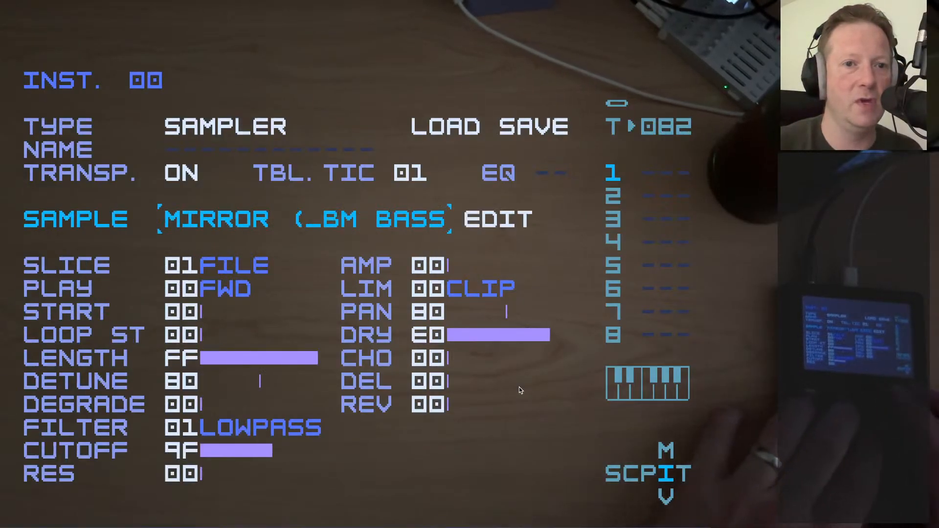
{"action": "key", "text": "Right"}
{"action": "key", "text": "ctrl"}
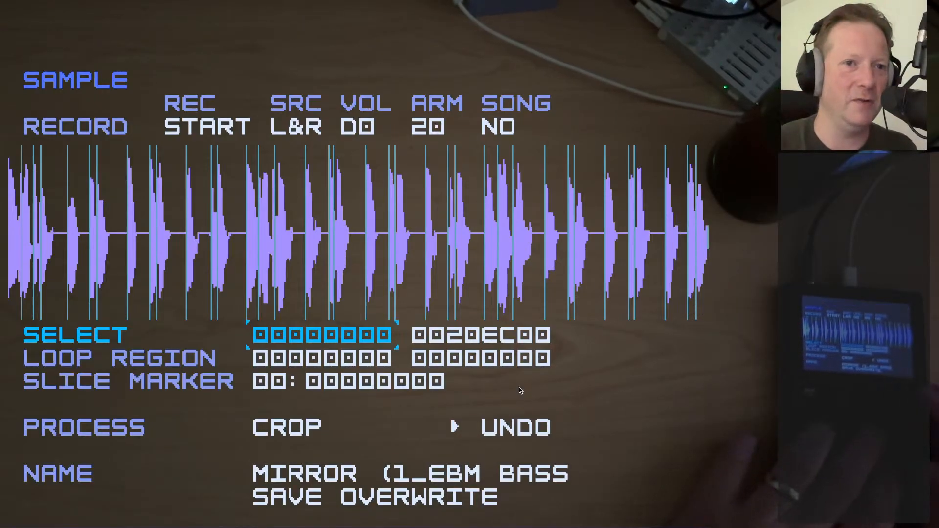
{"action": "key", "text": "shift+Left"}
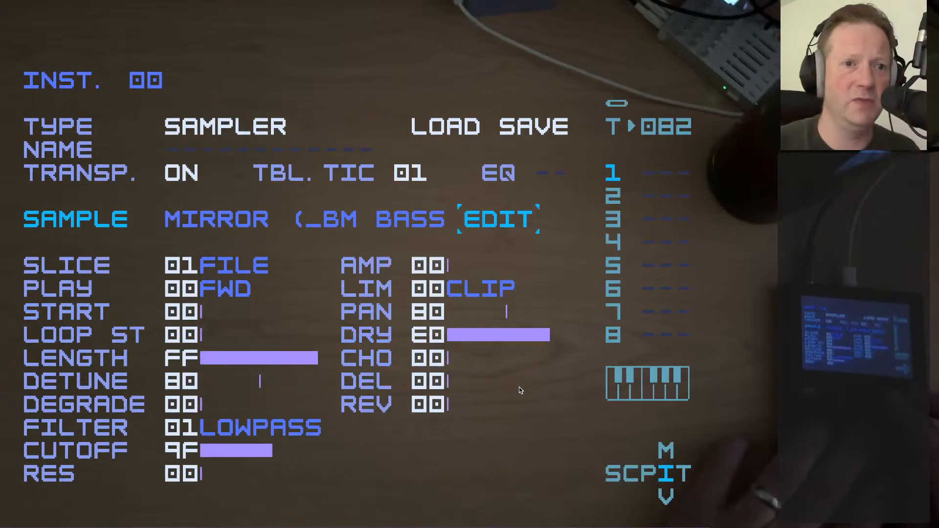
Browse from instrument 00 to instrument 04, open its Mirror chords sample in the sample editor, and play it
{"action": "key", "text": "alt+Right"}
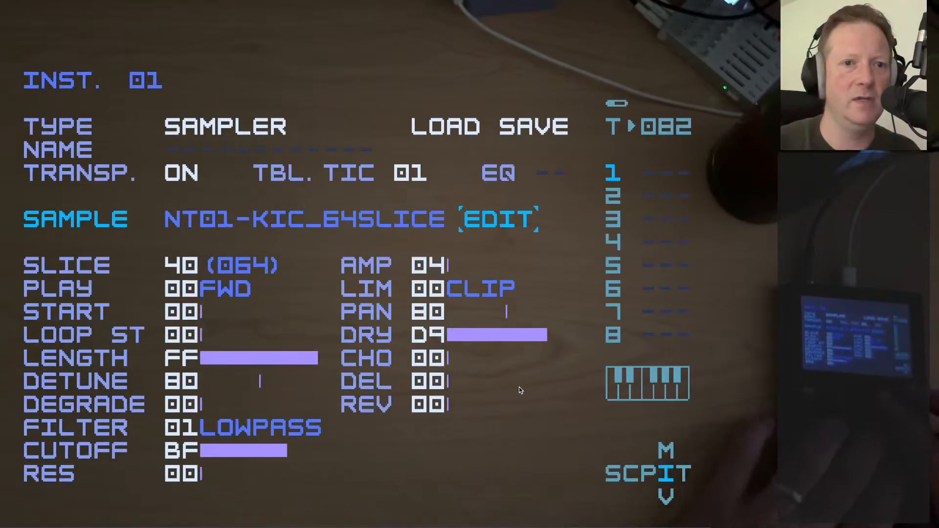
{"action": "key", "text": "alt+Right"}
{"action": "key", "text": "alt+Right"}
{"action": "key", "text": "alt+Right"}
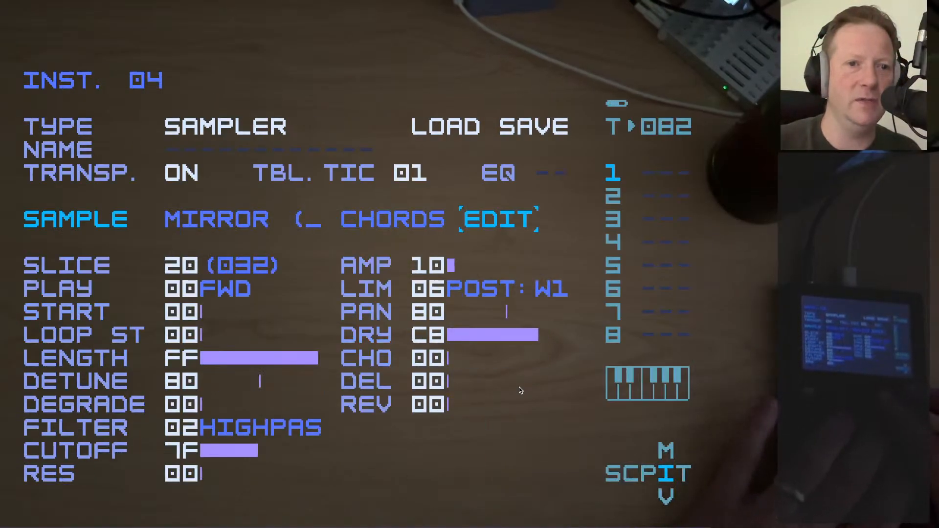
{"action": "key", "text": "Return"}
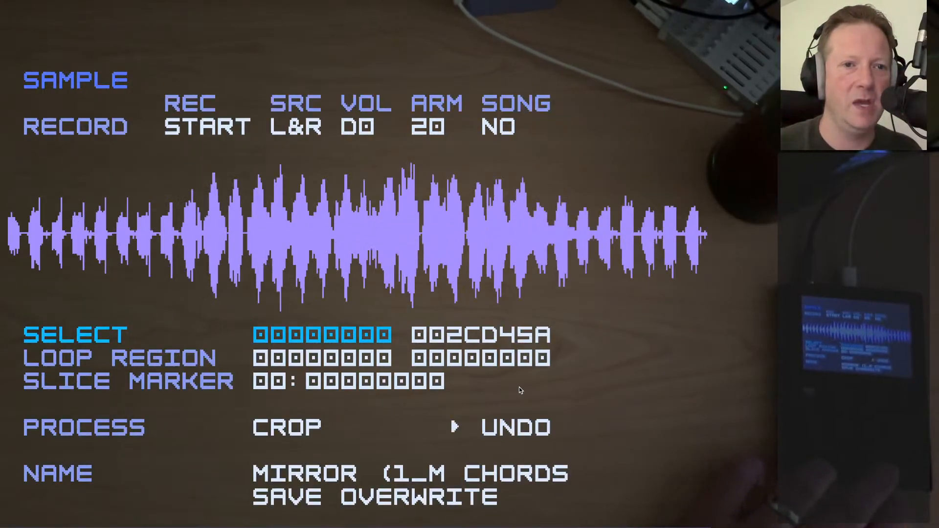
{"action": "key", "text": "space"}
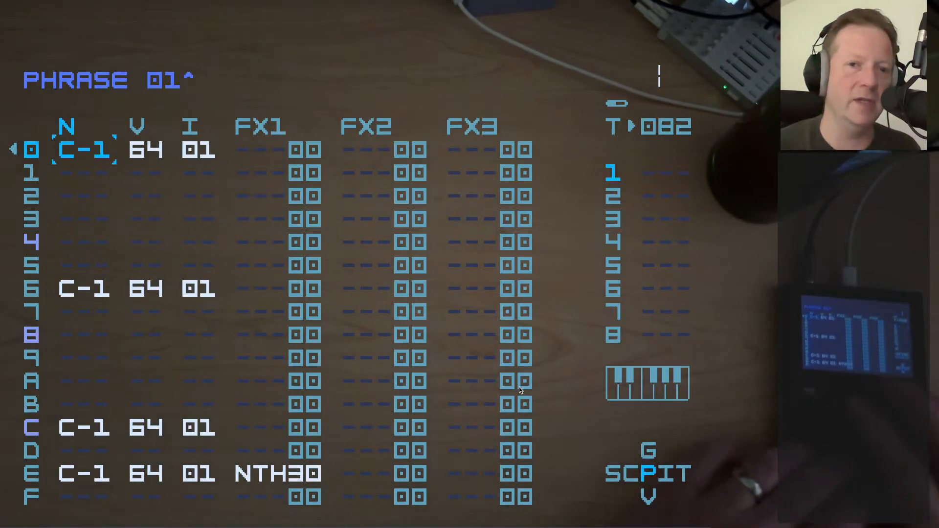
Go back to the song and follow chain 20 on track 2 to the first note in phrase 1B
{"action": "key", "text": "shift+Left"}
{"action": "key", "text": "shift+Left"}
{"action": "key", "text": "Right"}
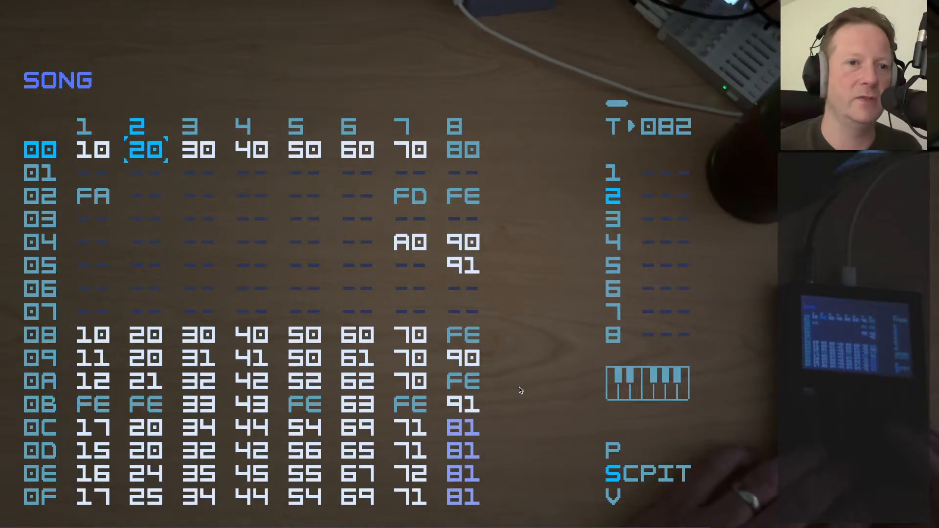
{"action": "key", "text": "Left"}
{"action": "key", "text": "Right"}
{"action": "key", "text": "shift+Right"}
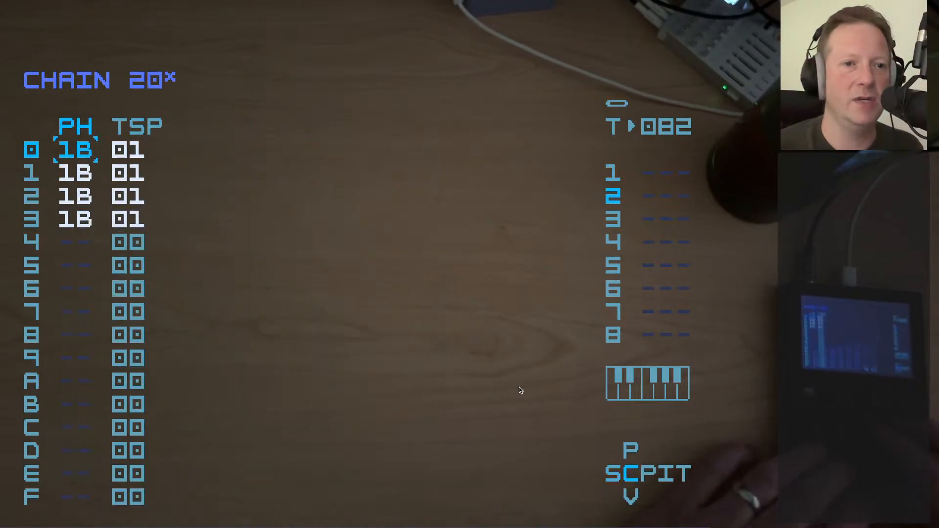
{"action": "key", "text": "shift+Right"}
{"action": "key", "text": "Down"}
{"action": "key", "text": "Down"}
{"action": "key", "text": "Down"}
{"action": "key", "text": "Down"}
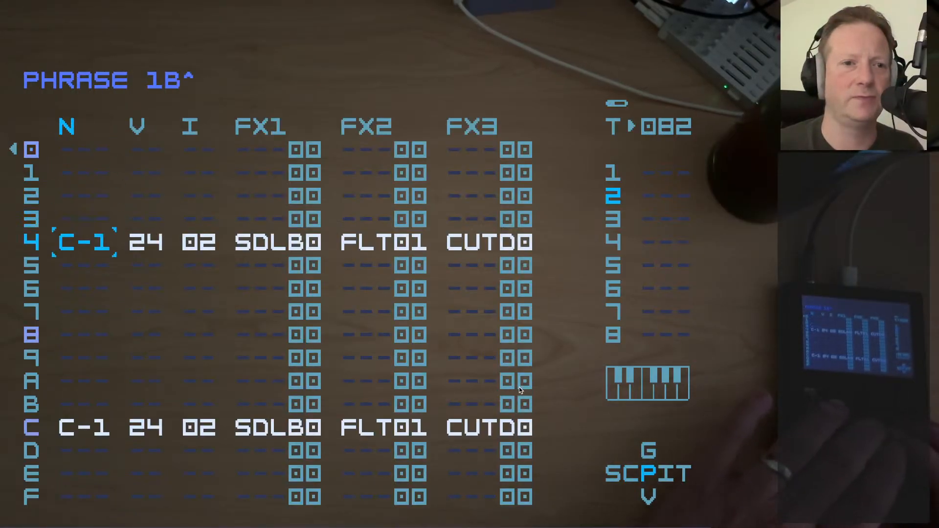
Open instrument 02's NT01 snare 64-slice sample in the sample editor and play it
{"action": "key", "text": "shift+Right"}
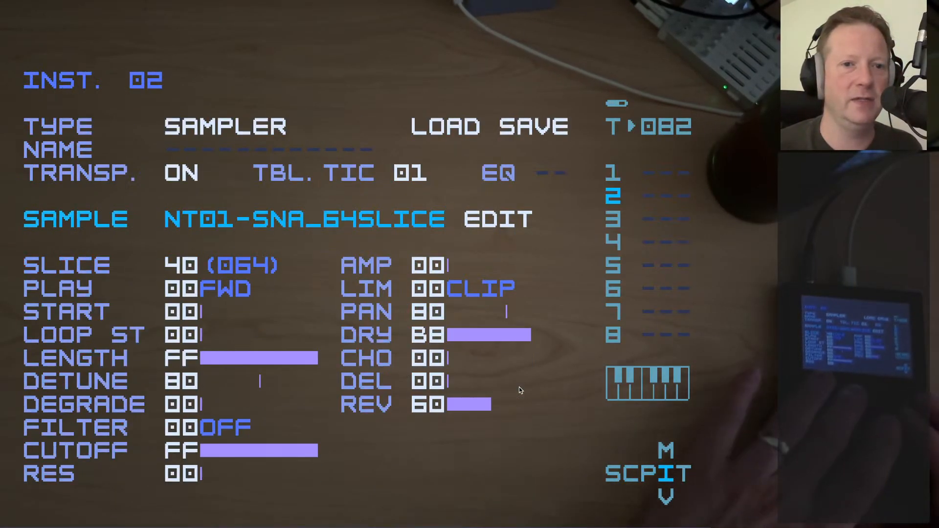
{"action": "key", "text": "Up"}
{"action": "key", "text": "Down"}
{"action": "key", "text": "Right"}
{"action": "key", "text": "x"}
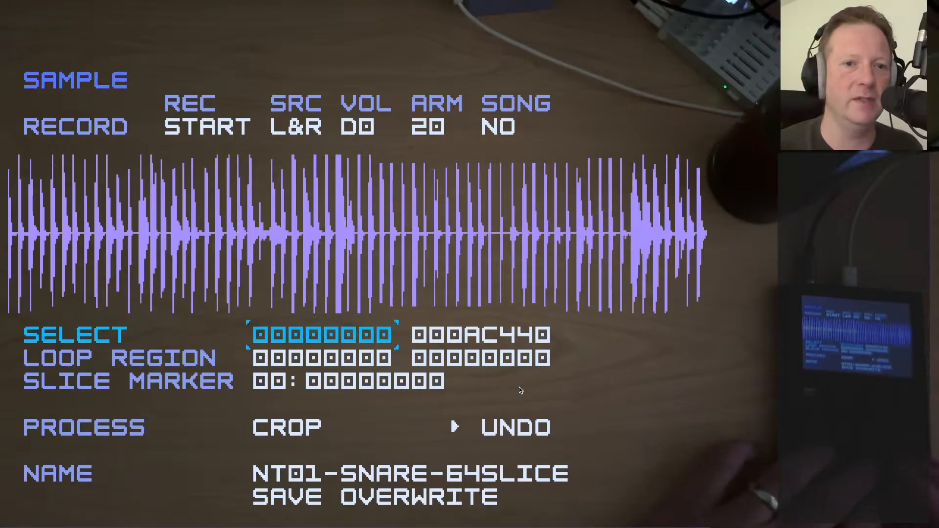
{"action": "key", "text": "space"}
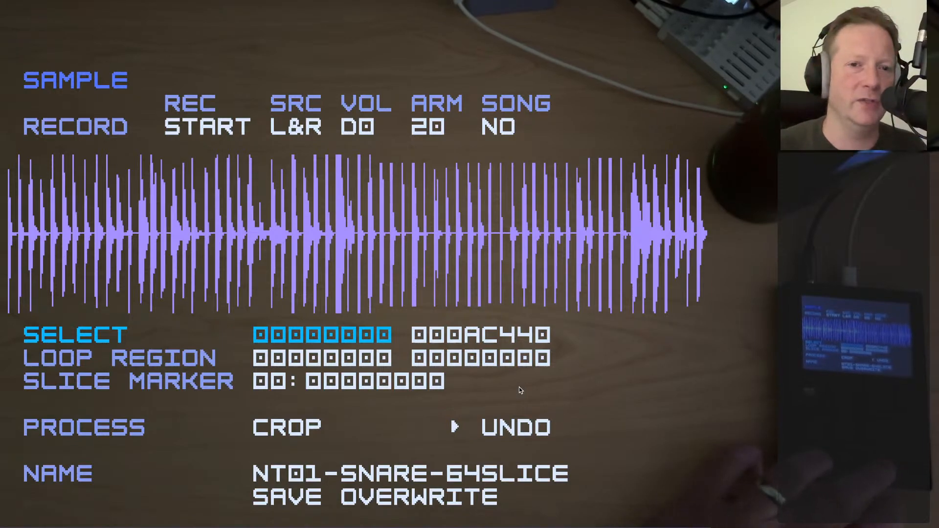
Return to the song and follow chain 30 on track 3 to phrase 03
{"action": "key", "text": "shift+Left"}
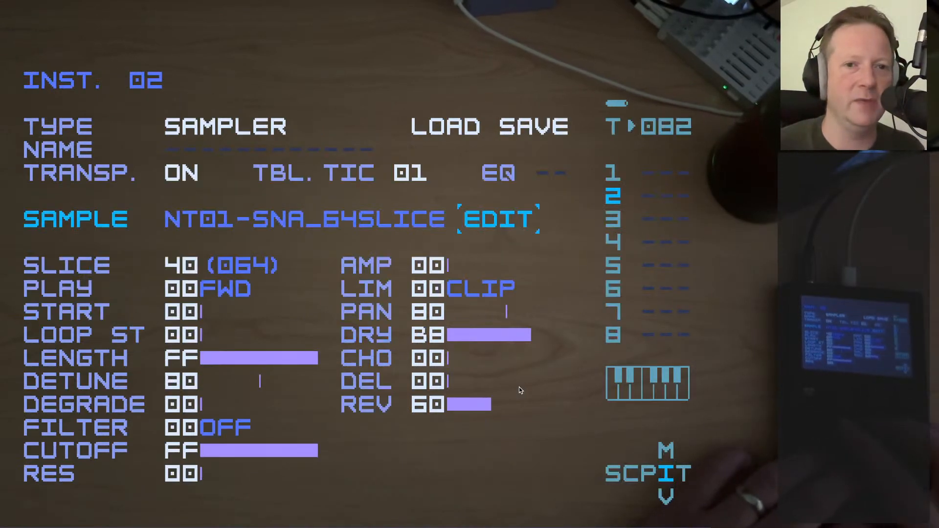
{"action": "key", "text": "shift+Left"}
{"action": "key", "text": "shift+Left"}
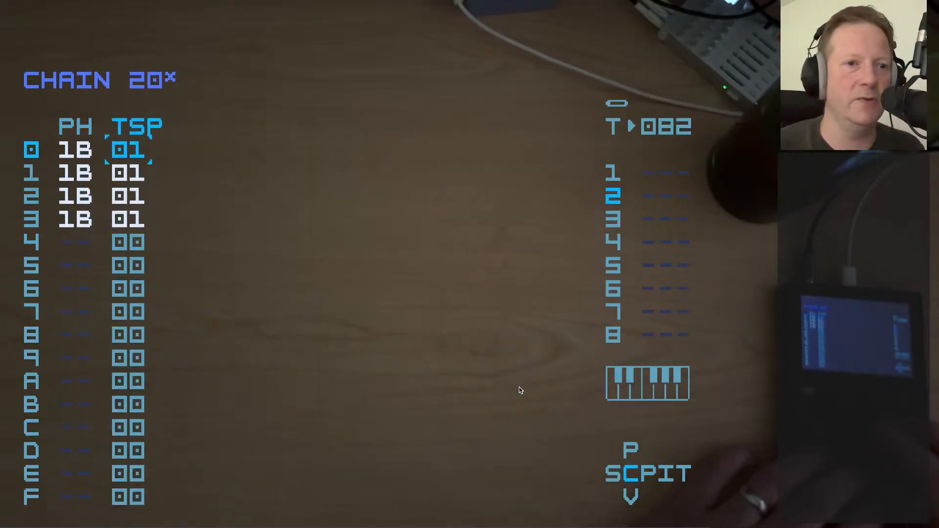
{"action": "key", "text": "shift+Left"}
{"action": "key", "text": "Right"}
{"action": "key", "text": "shift+Right"}
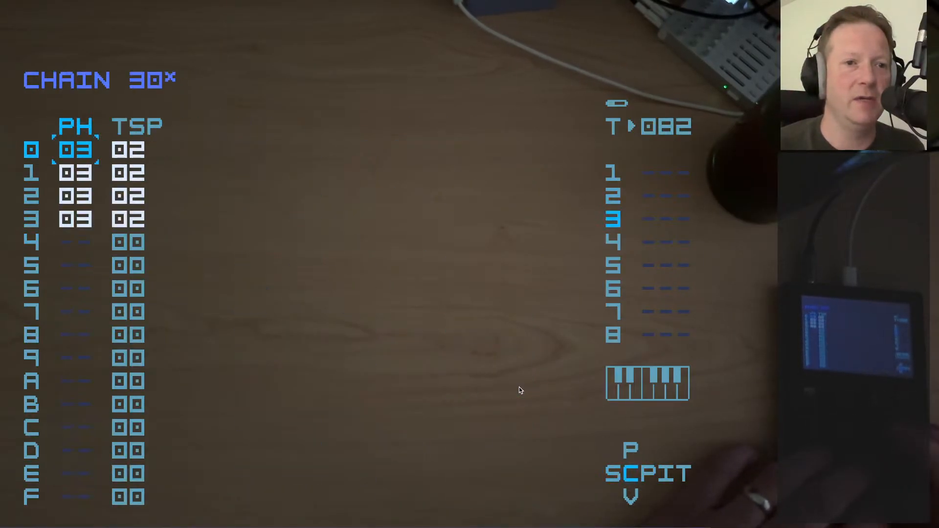
{"action": "key", "text": "shift+Right"}
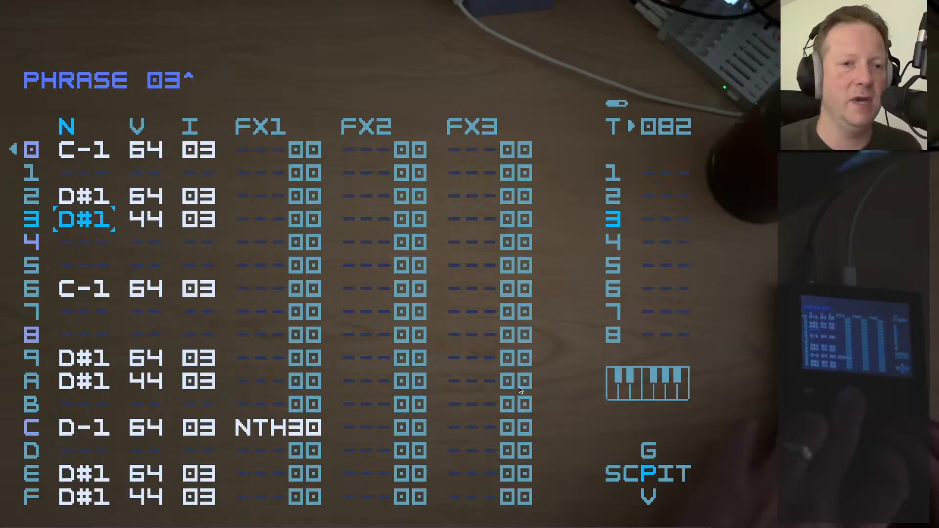
Open instrument 03's NT01 hat 64-slice sample in the sample editor, play it, and stop playback
{"action": "key", "text": "shift+Right"}
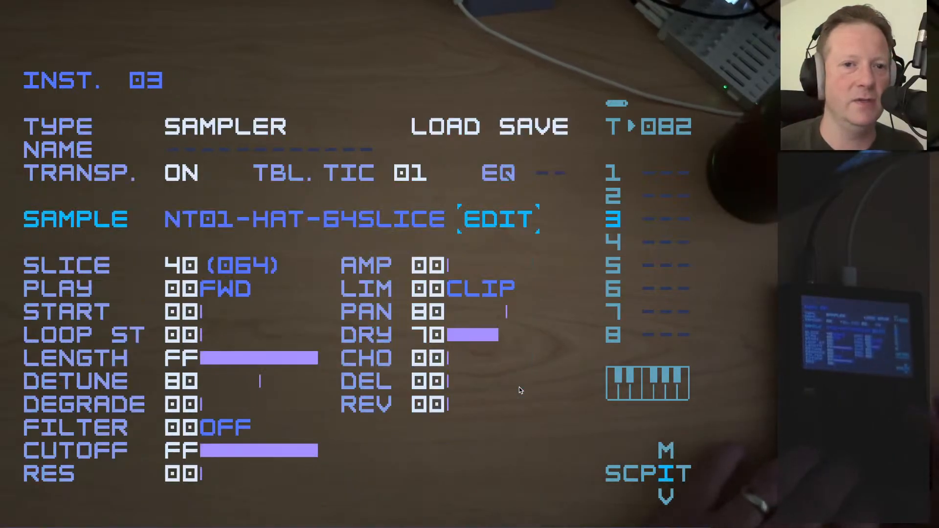
{"action": "key", "text": "x"}
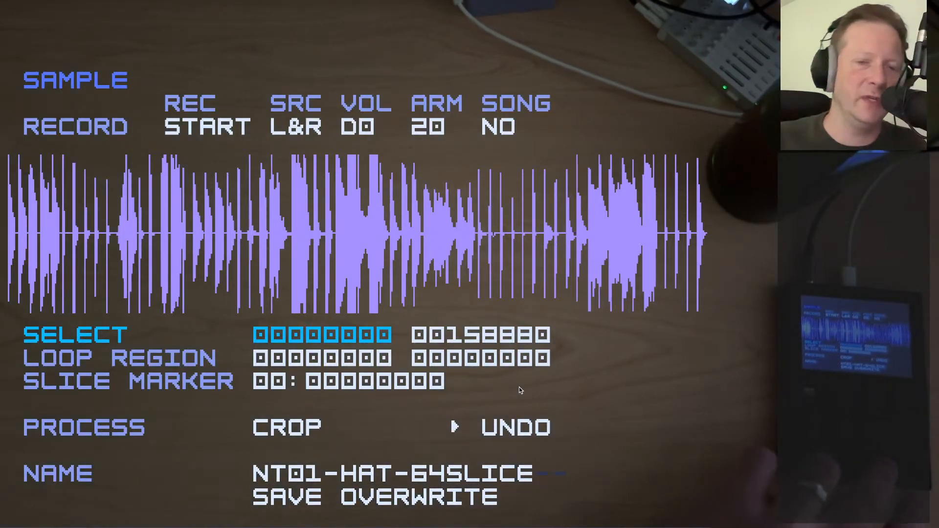
{"action": "key", "text": "space"}
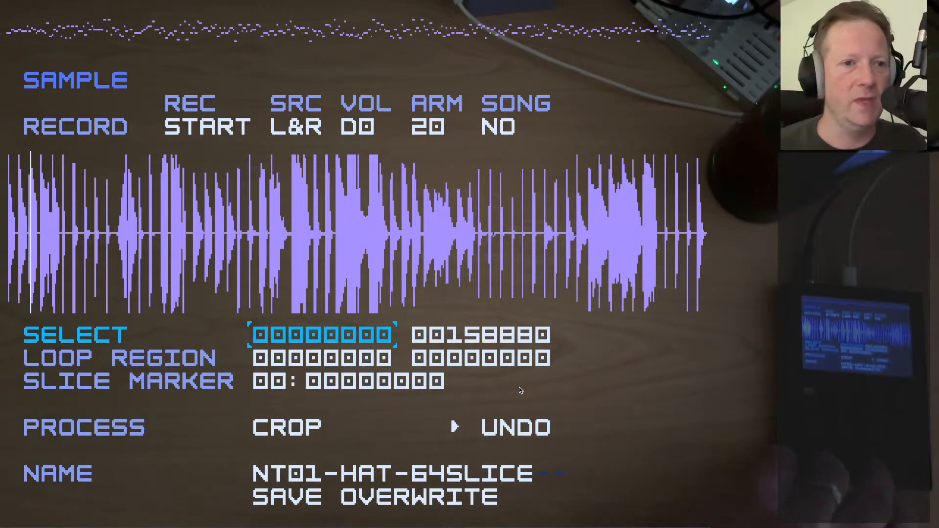
{"action": "key", "text": "space"}
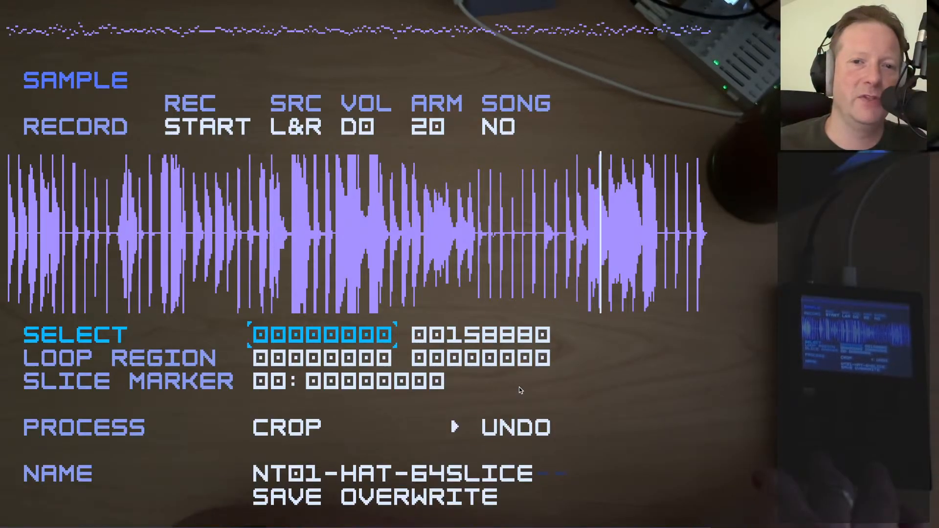
{"action": "key", "text": "space"}
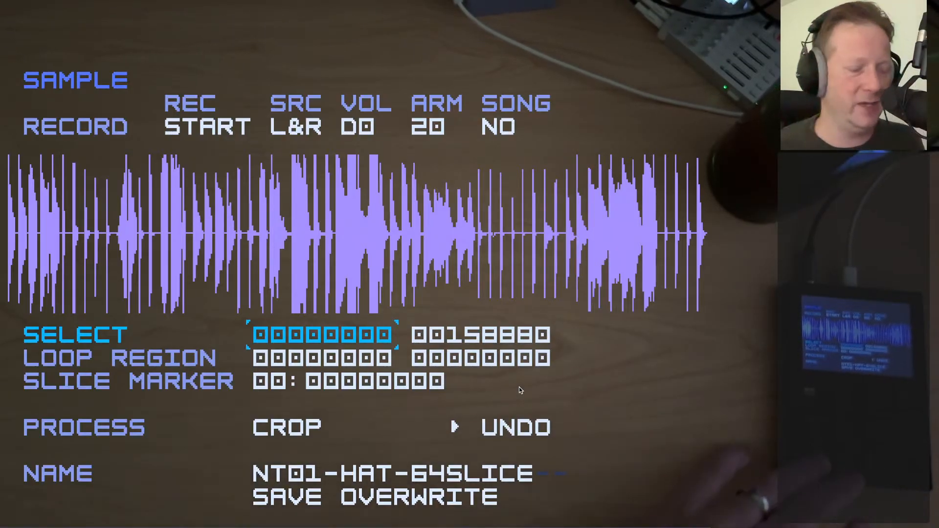
Leave the hat sample and go through the song's track 4 chain to phrase 06
{"action": "key", "text": "z"}
{"action": "key", "text": "shift+Left"}
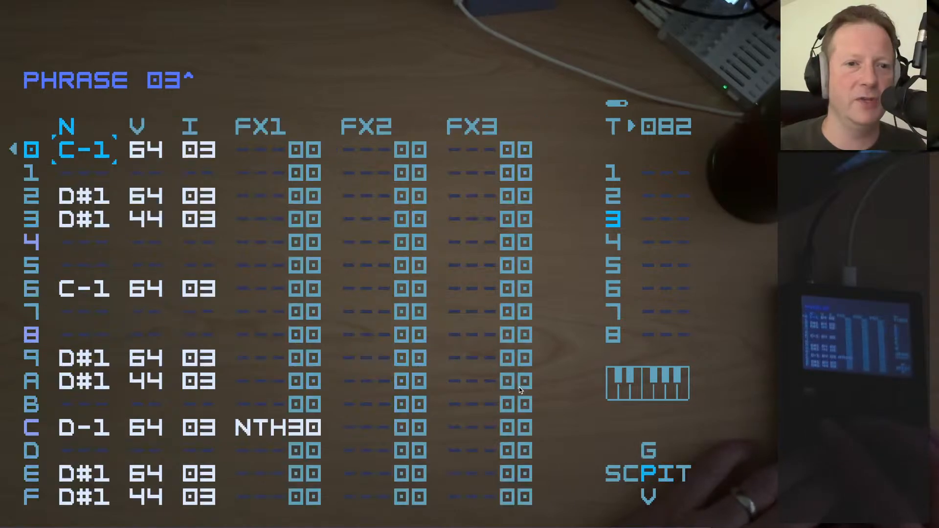
{"action": "key", "text": "shift+Left"}
{"action": "key", "text": "shift+Left"}
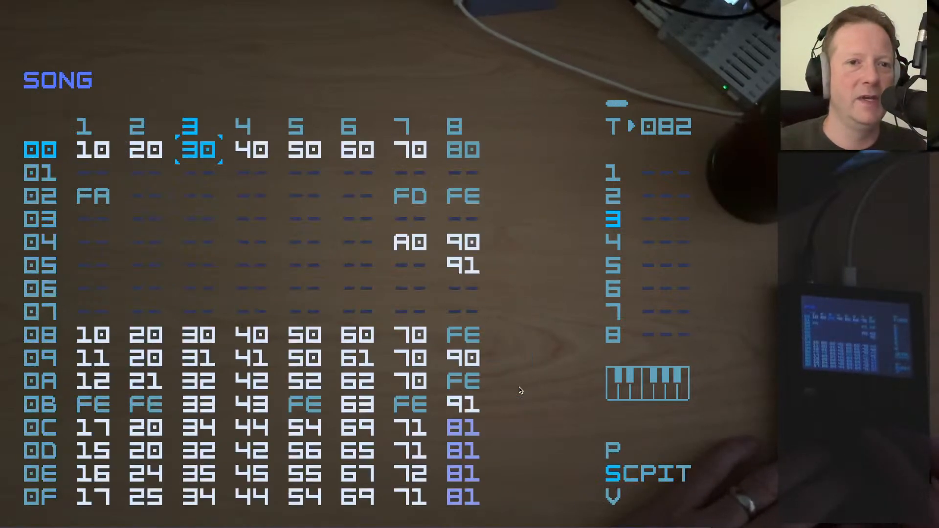
{"action": "key", "text": "Right"}
{"action": "key", "text": "shift+Right"}
Open instrument 06's NT01 percussion 64-slice sample in the sample editor and play it
{"action": "key", "text": "shift+Right"}
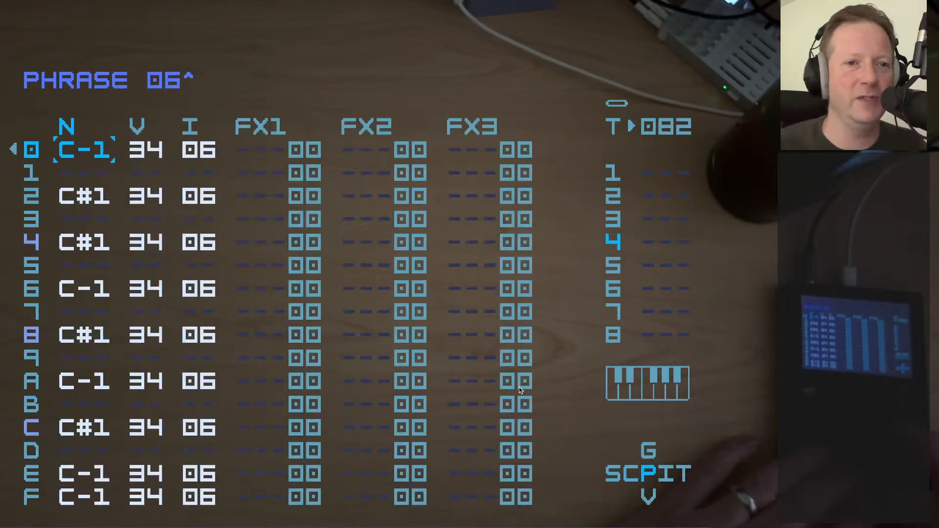
{"action": "key", "text": "shift+Right"}
{"action": "key", "text": "x"}
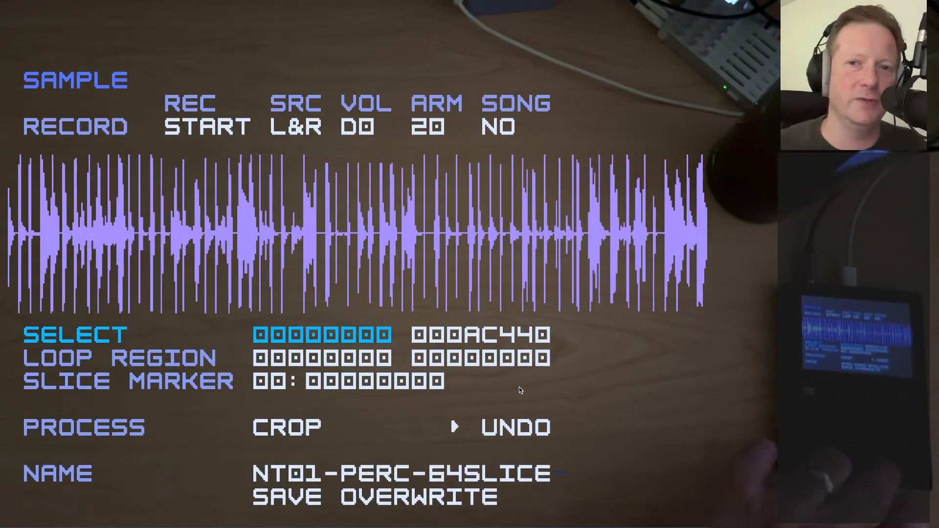
{"action": "key", "text": "space"}
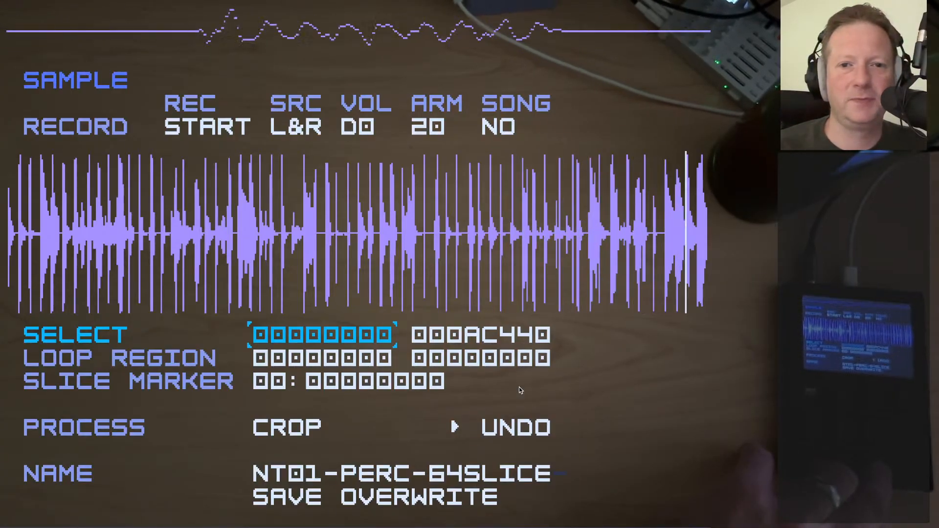
Return to the song, open chain 10 from row 08 of track 1, and examine its phrase and transpose columns
{"action": "key", "text": "shift+Left"}
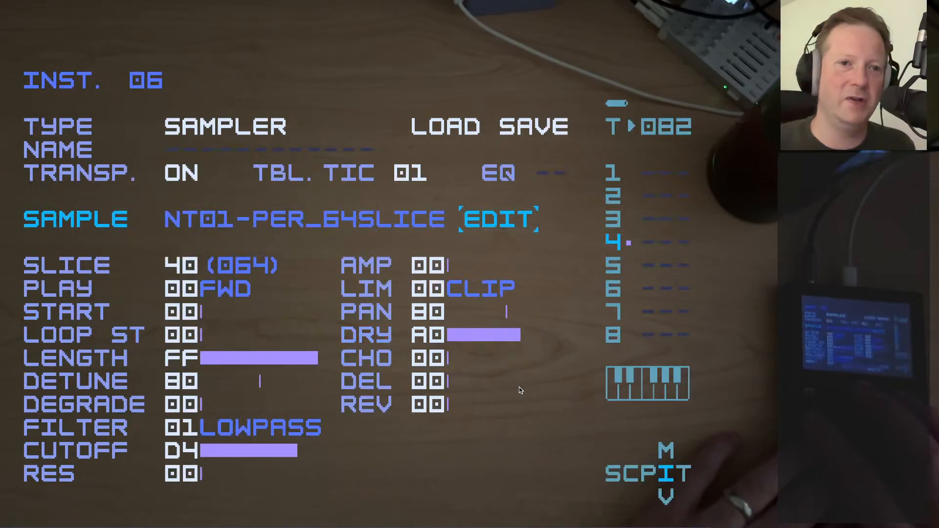
{"action": "key", "text": "shift+Left"}
{"action": "key", "text": "shift+Left"}
{"action": "key", "text": "shift+Left"}
{"action": "key", "text": "Left"}
{"action": "key", "text": "Left"}
{"action": "key", "text": "Left"}
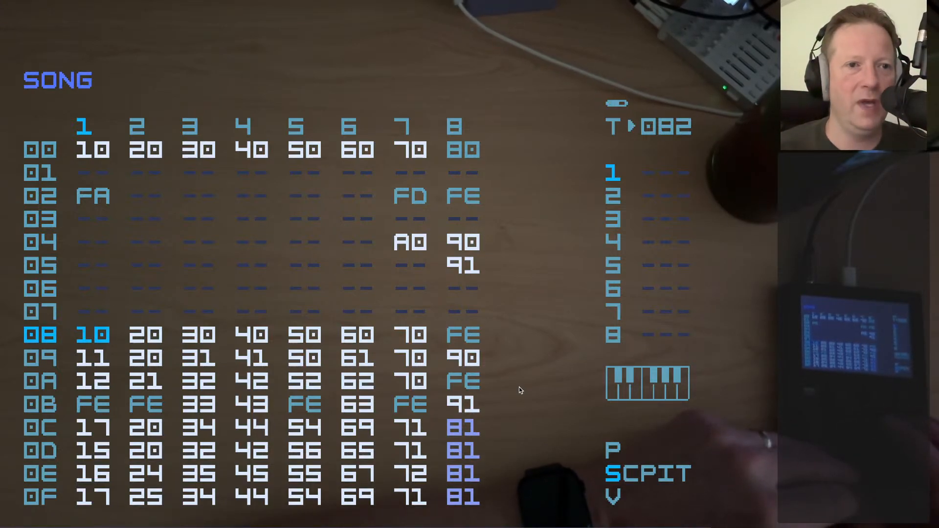
{"action": "key", "text": "shift+Right"}
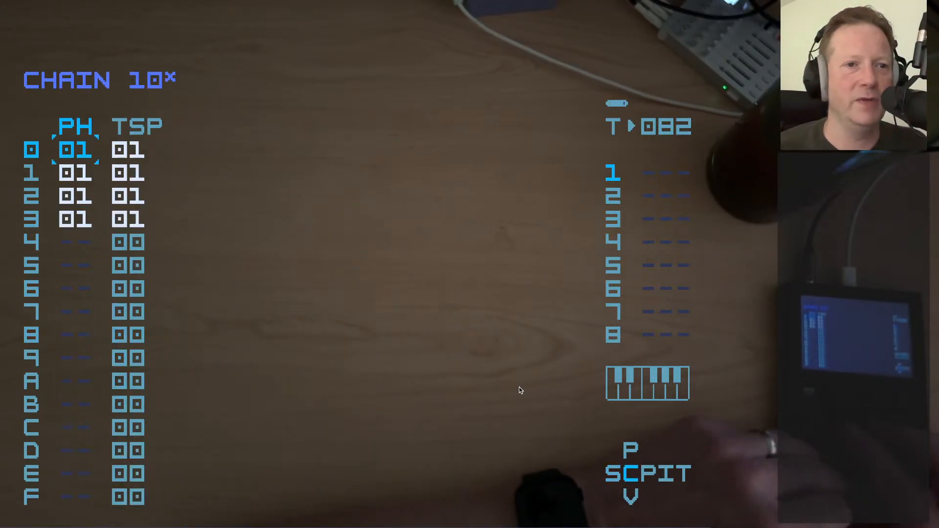
{"action": "key", "text": "Right"}
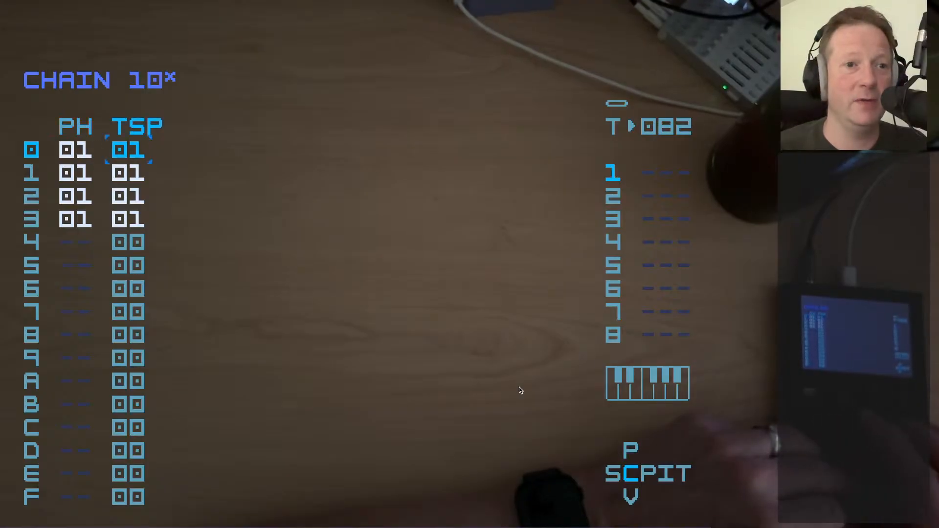
{"action": "key", "text": "Left"}
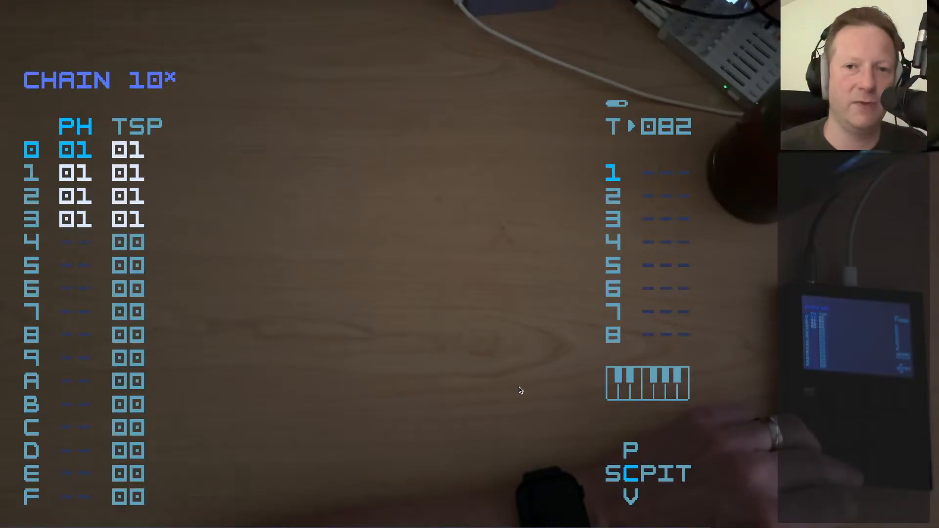
Play phrase 01 from chain 10, return to the chain's transpose column, and stop playback
{"action": "key", "text": "shift+Right"}
{"action": "key", "text": "space"}
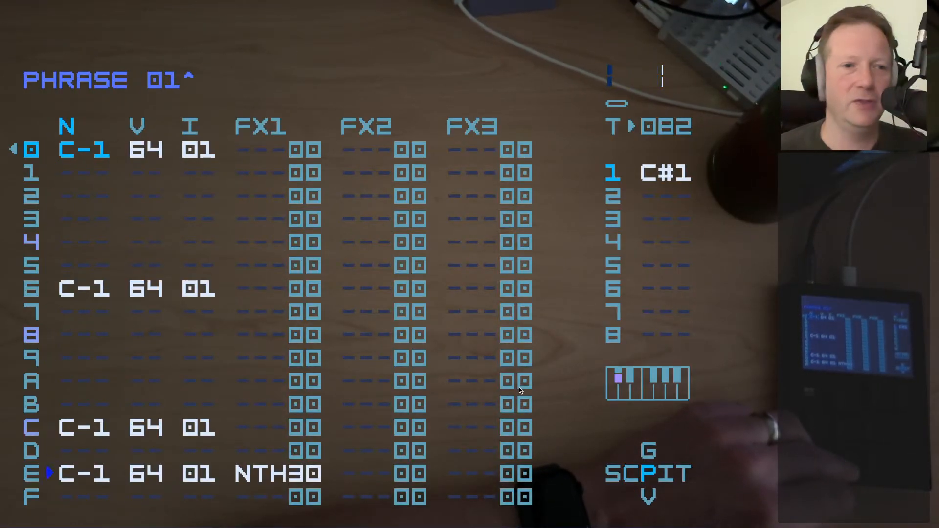
{"action": "key", "text": "shift+Left"}
{"action": "key", "text": "space"}
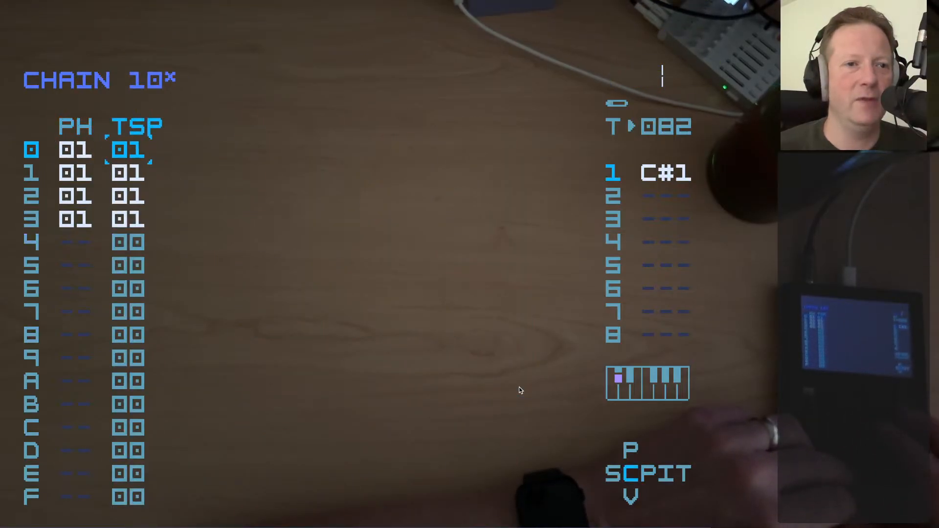
Set the transpose to 00 for rows 0 to 2 of chain 10
{"action": "key", "text": "ctrl+Left"}
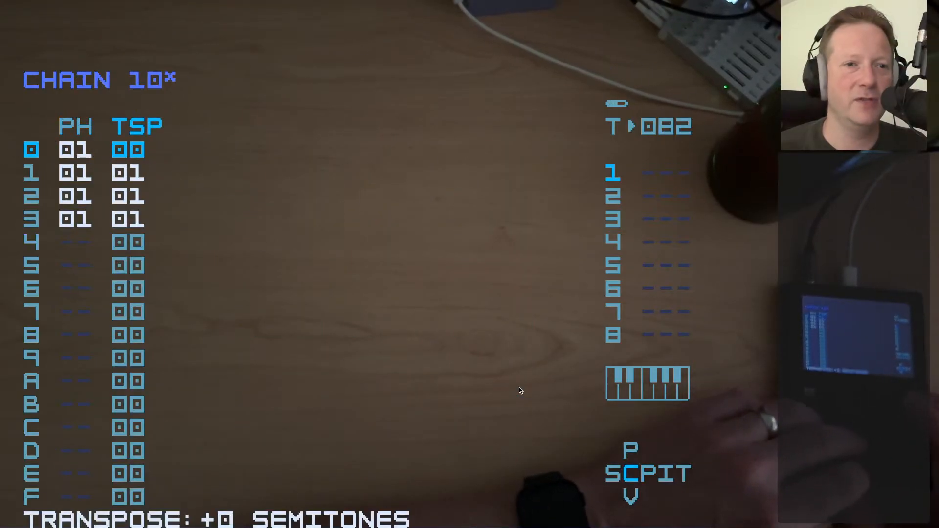
{"action": "key", "text": "Down"}
{"action": "key", "text": "ctrl+Left"}
{"action": "key", "text": "Down"}
{"action": "key", "text": "ctrl+Left"}
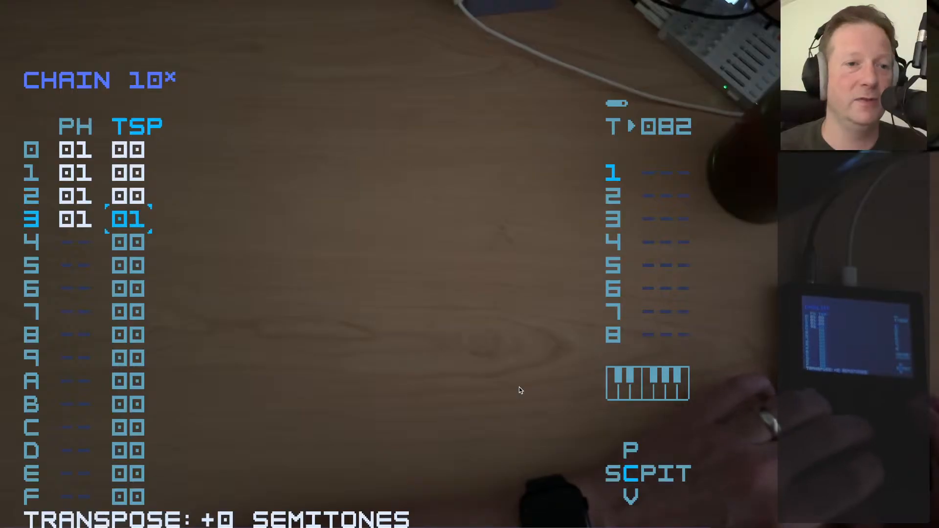
Clear row 3 of chain 10, then re-enter phrase 01 there with a transpose of 00
{"action": "key", "text": "Left"}
{"action": "key", "text": "ctrl+Left"}
{"action": "key", "text": "Delete"}
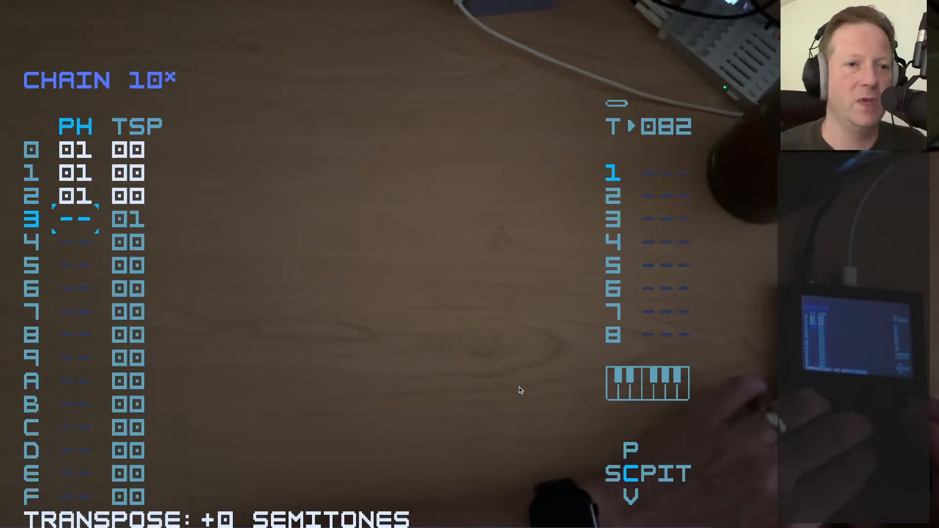
{"action": "key", "text": "Up"}
{"action": "key", "text": "Down"}
{"action": "key", "text": "ctrl"}
{"action": "key", "text": "Right"}
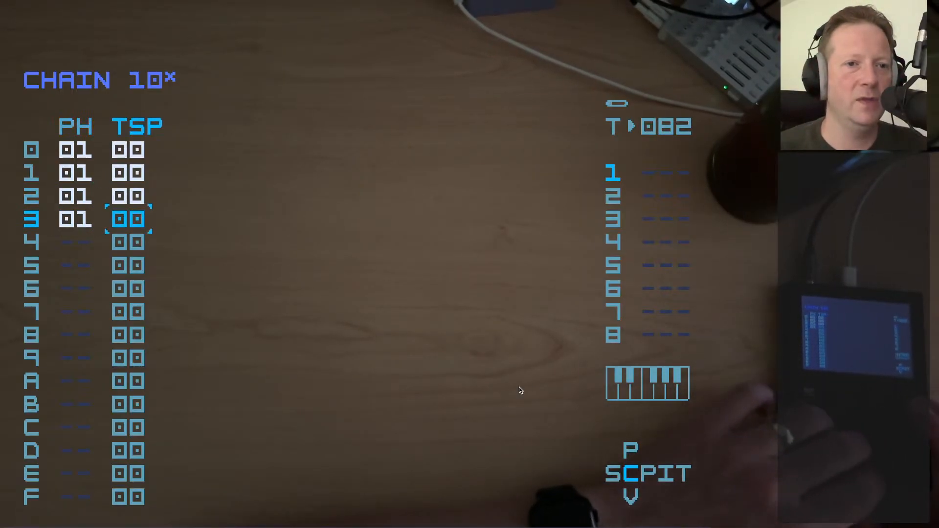
Play chain 10 from row 0, then stop playback
{"action": "key", "text": "Left"}
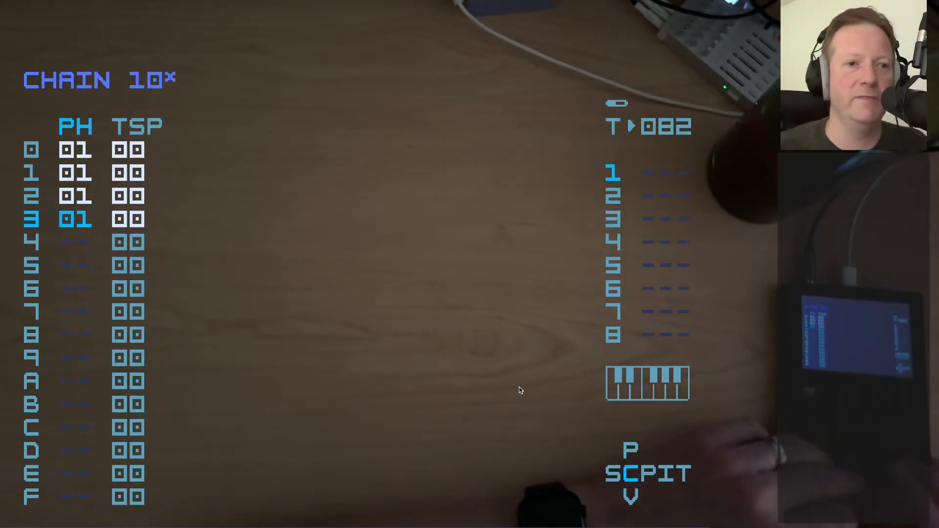
{"action": "key", "text": "Up"}
{"action": "key", "text": "Up"}
{"action": "key", "text": "Up"}
{"action": "key", "text": "space"}
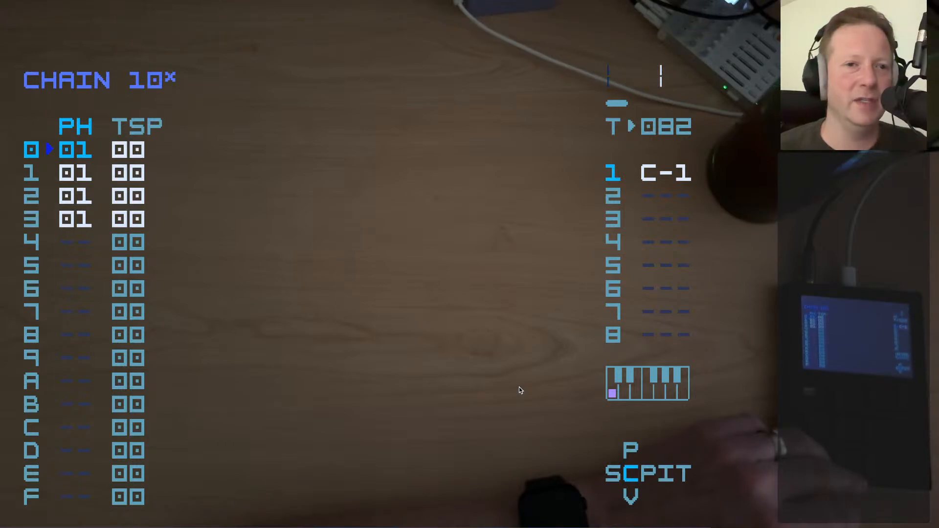
{"action": "key", "text": "space"}
Set the transpose to 01 for rows 0 to 3 of chain 10
{"action": "key", "text": "Right"}
{"action": "key", "text": "x+Right"}
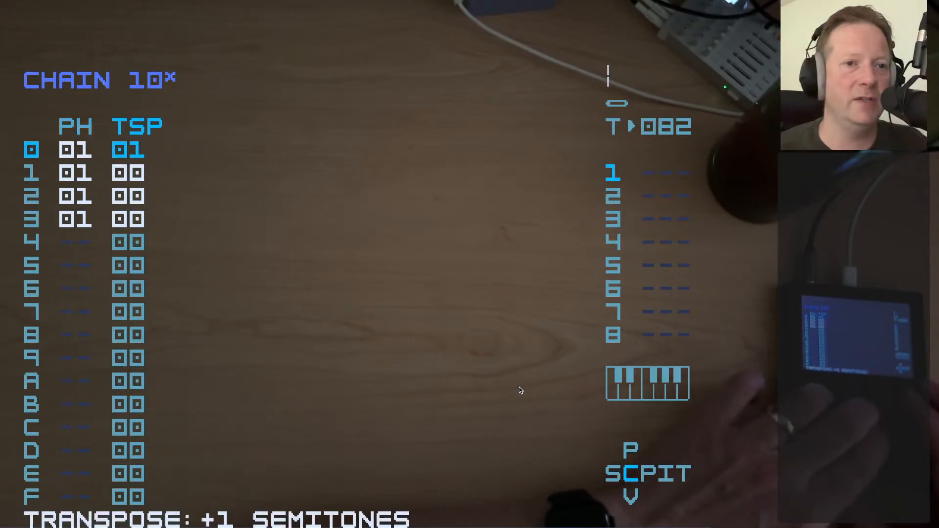
{"action": "key", "text": "Down"}
{"action": "key", "text": "x"}
{"action": "key", "text": "x+Right"}
{"action": "key", "text": "x+Left"}
{"action": "key", "text": "Down"}
{"action": "key", "text": "x"}
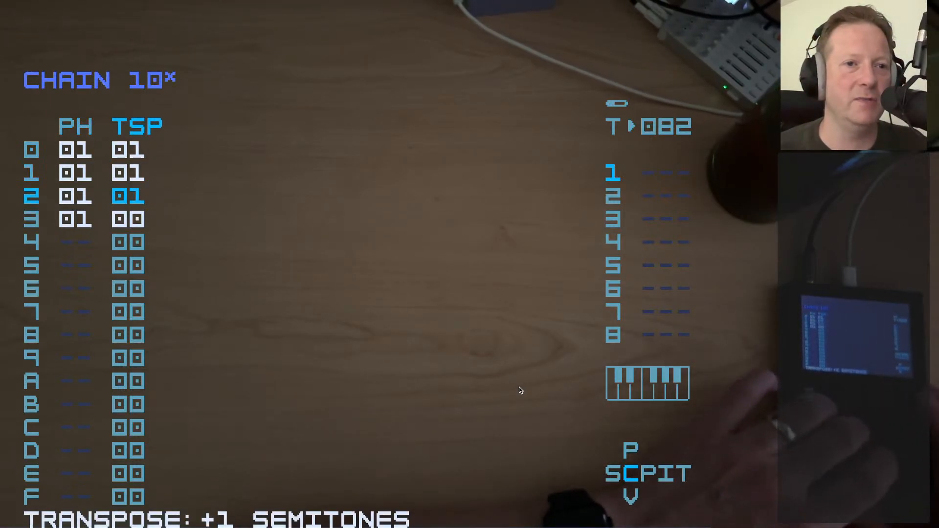
{"action": "key", "text": "Down"}
{"action": "key", "text": "x"}
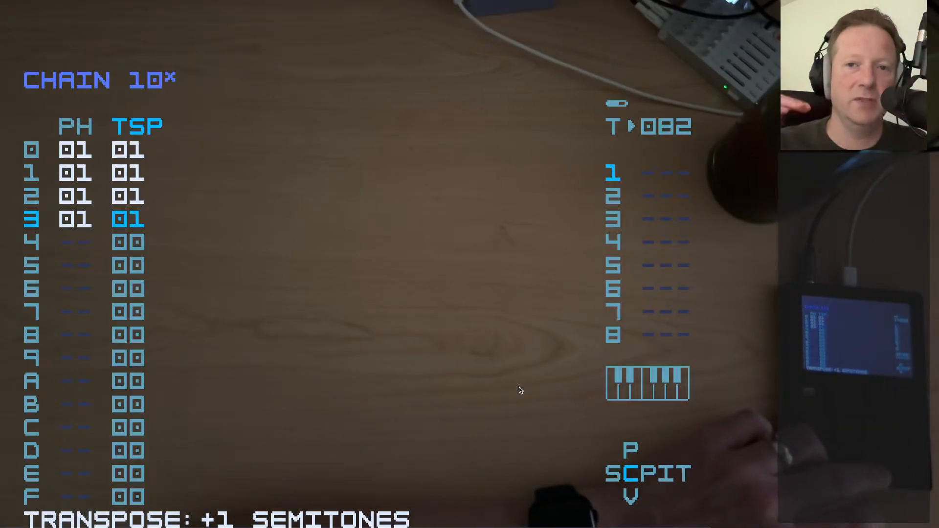
Open the project settings, examine the transpose and scale entries, and return to chain 10
{"action": "key", "text": "shift+Up"}
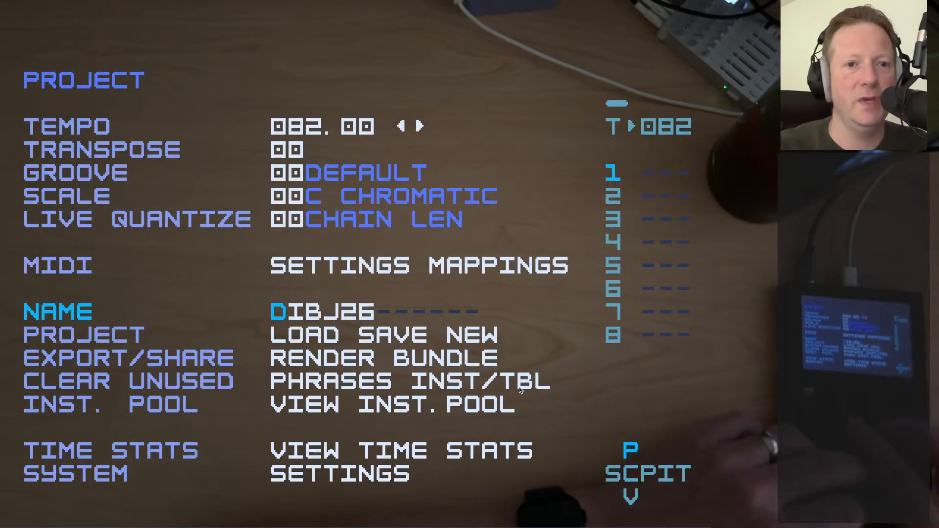
{"action": "key", "text": "Up"}
{"action": "key", "text": "Up"}
{"action": "key", "text": "Up"}
{"action": "key", "text": "Up"}
{"action": "key", "text": "Down"}
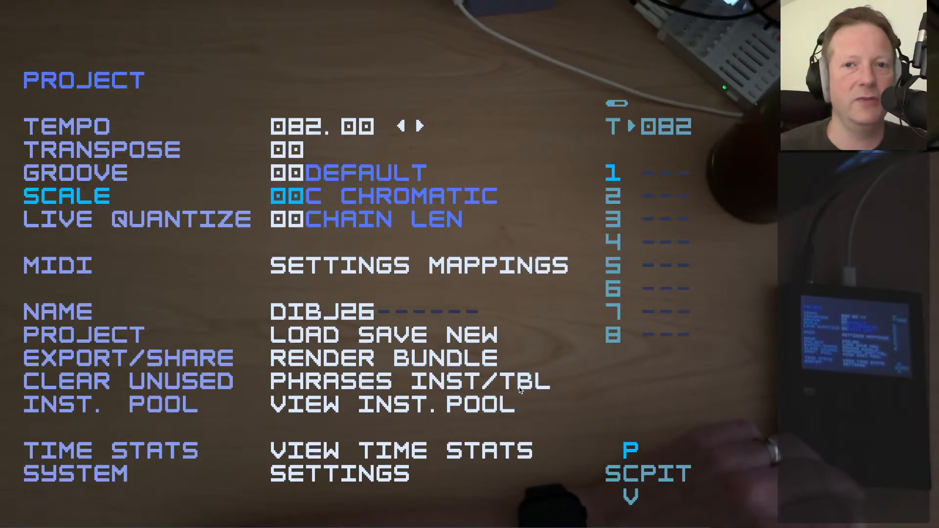
{"action": "key", "text": "shift+Down"}
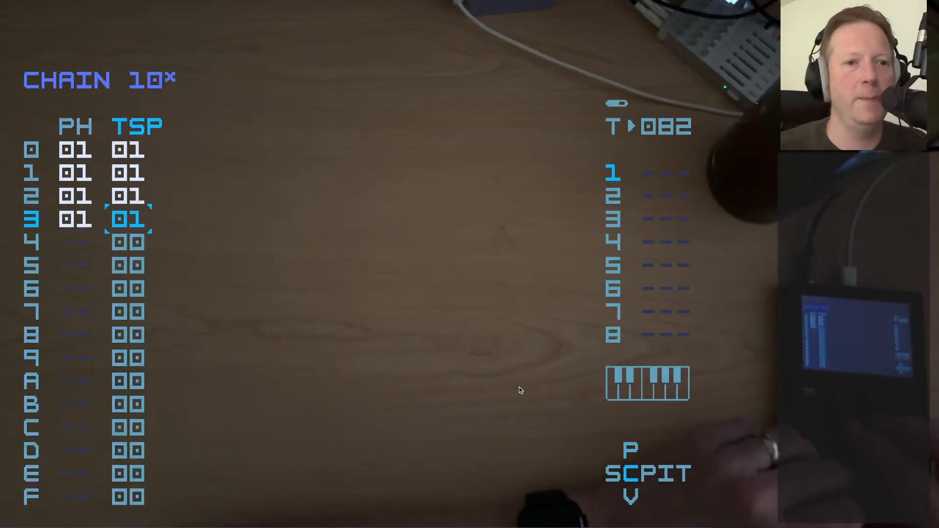
Open instrument 01 from phrase 01 and examine its transpose switch
{"action": "key", "text": "shift+Down"}
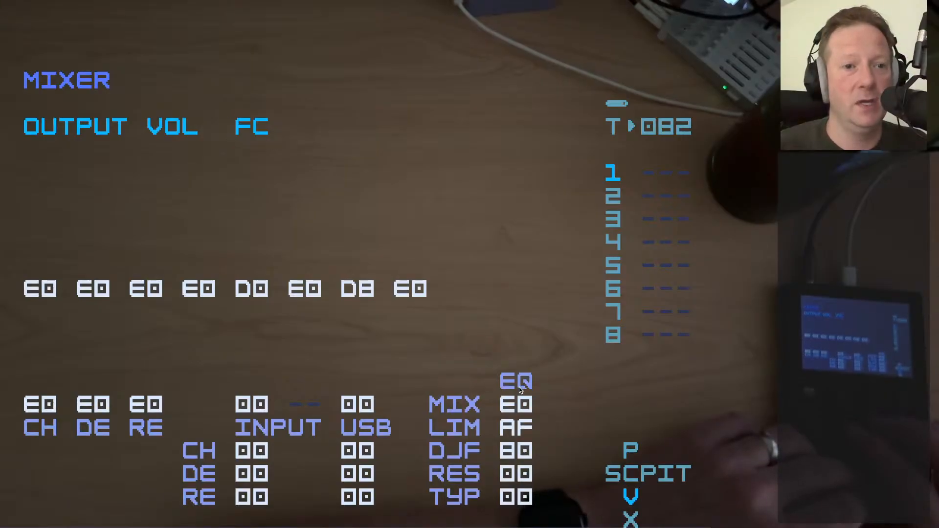
{"action": "key", "text": "shift+Up"}
{"action": "key", "text": "shift+Left"}
{"action": "key", "text": "shift+Right"}
{"action": "key", "text": "shift+Right"}
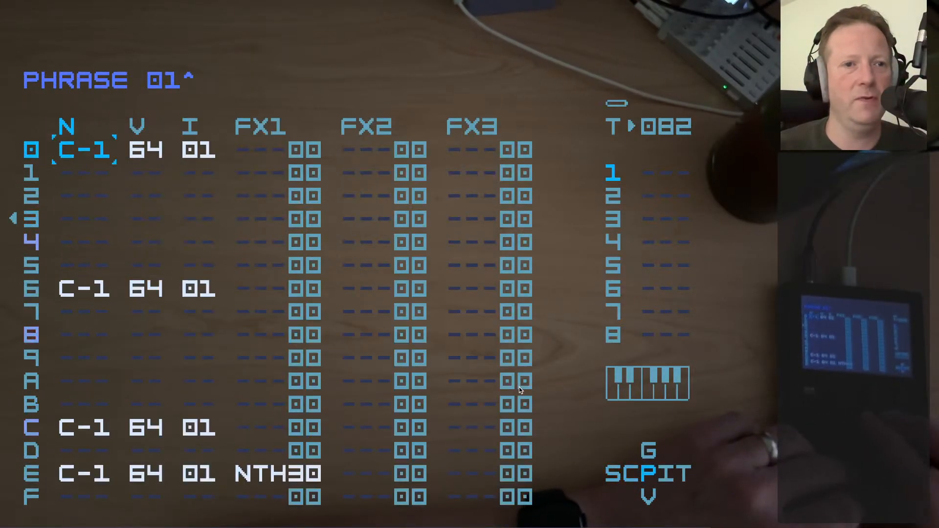
{"action": "key", "text": "shift+Right"}
{"action": "key", "text": "Up"}
{"action": "key", "text": "Right"}
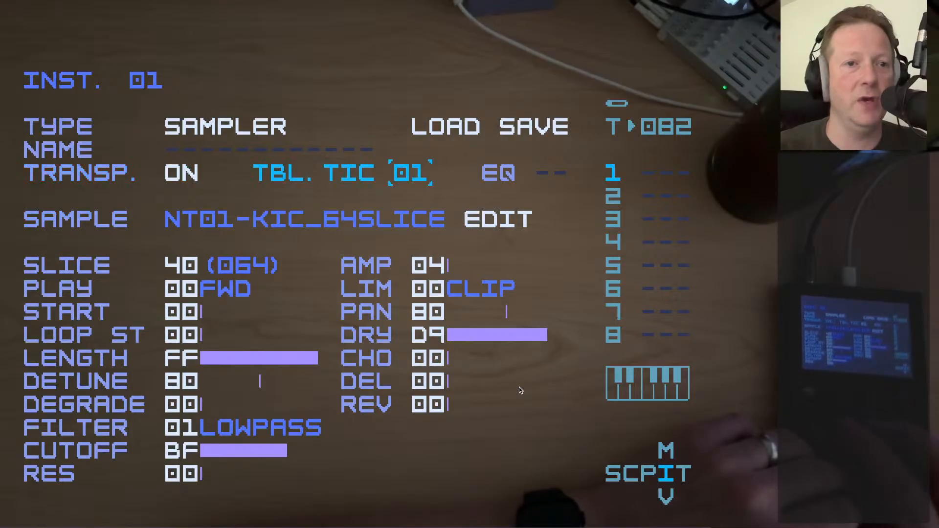
{"action": "key", "text": "Left"}
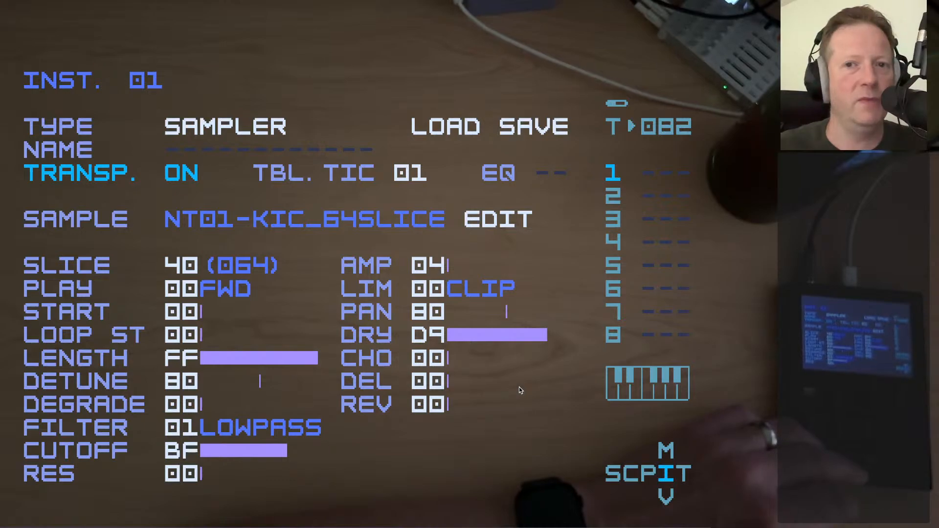
Return to the song, examine chain 11 from row 09 of track 1, and go back to chain 10 in row 08
{"action": "key", "text": "shift+Left"}
{"action": "key", "text": "shift+Left"}
{"action": "key", "text": "shift+Left"}
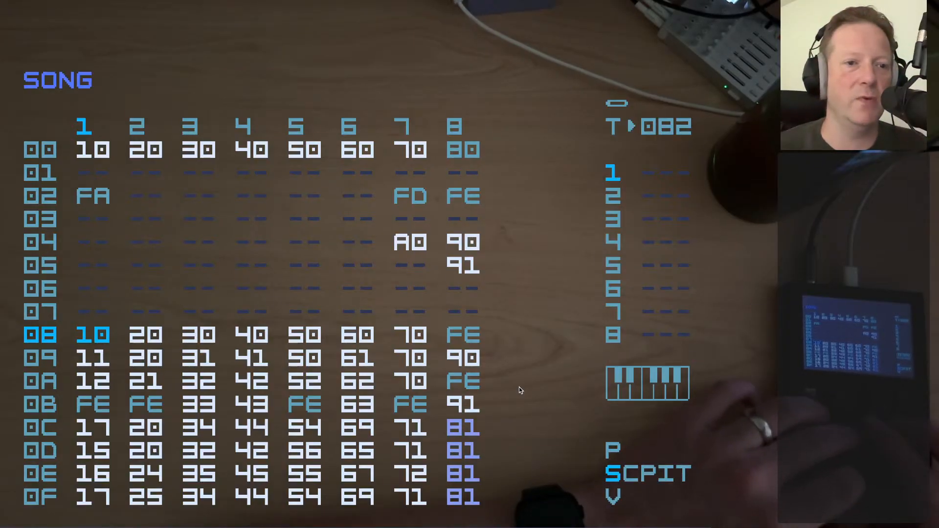
{"action": "key", "text": "Down"}
{"action": "key", "text": "shift+Right"}
{"action": "key", "text": "Left"}
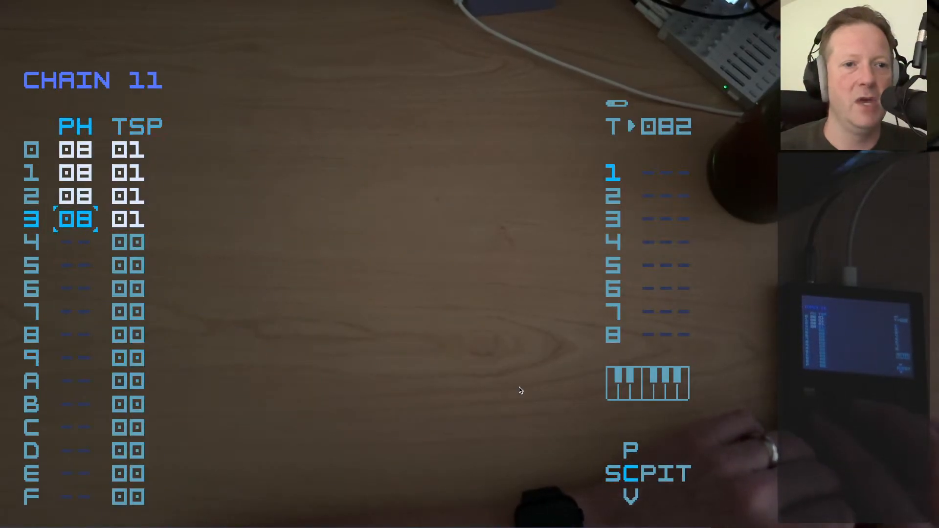
{"action": "key", "text": "shift+Left"}
{"action": "key", "text": "Up"}
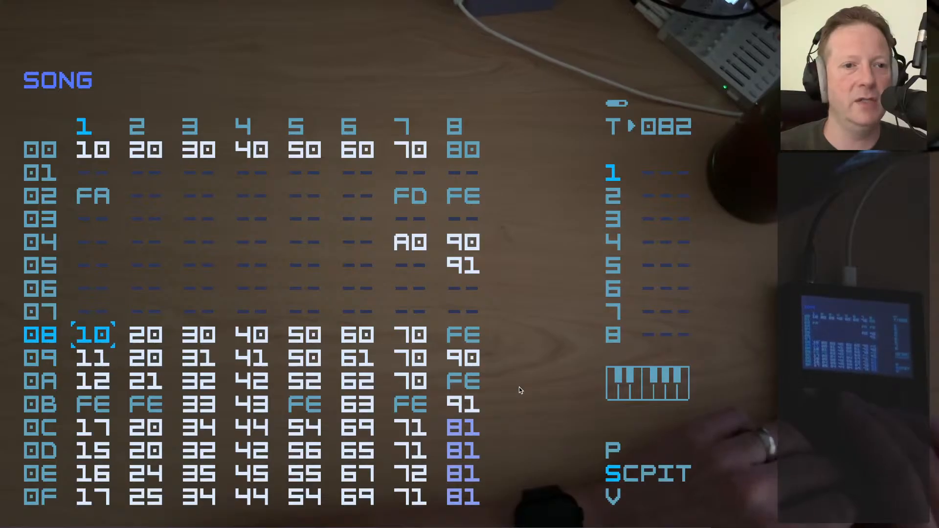
Open phrase 08 from row 0 of chain 11 and examine its notes and velocities
{"action": "key", "text": "shift+Right"}
{"action": "key", "text": "Up"}
{"action": "key", "text": "Up"}
{"action": "key", "text": "shift+Right"}
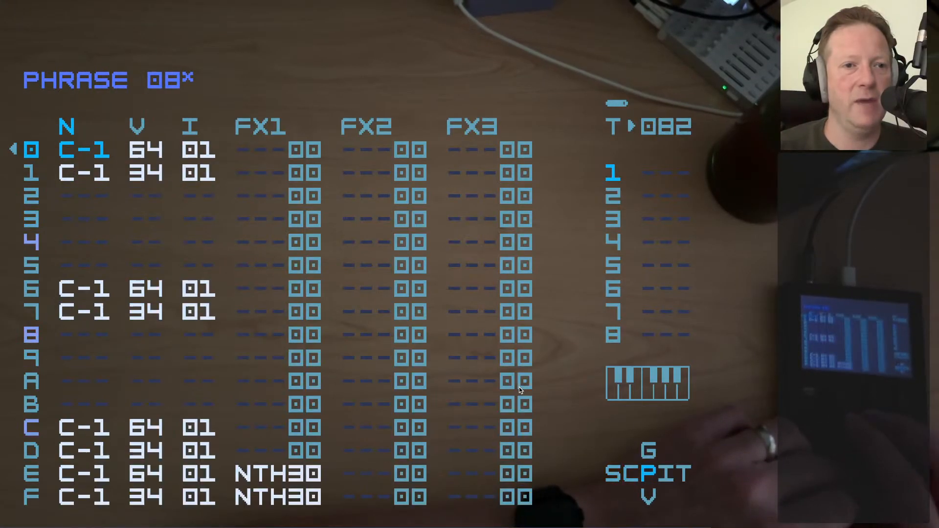
{"action": "key", "text": "Down"}
{"action": "key", "text": "Up"}
{"action": "key", "text": "shift+Left"}
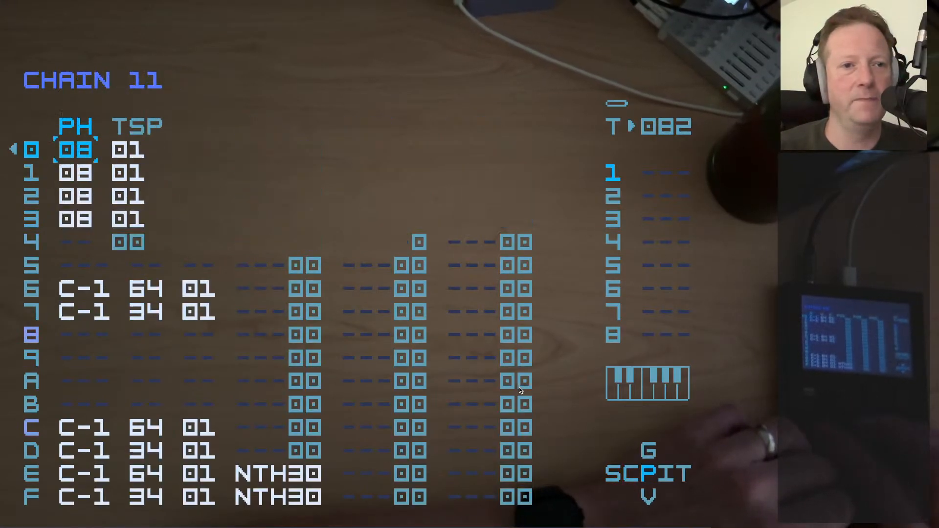
{"action": "key", "text": "shift+Right"}
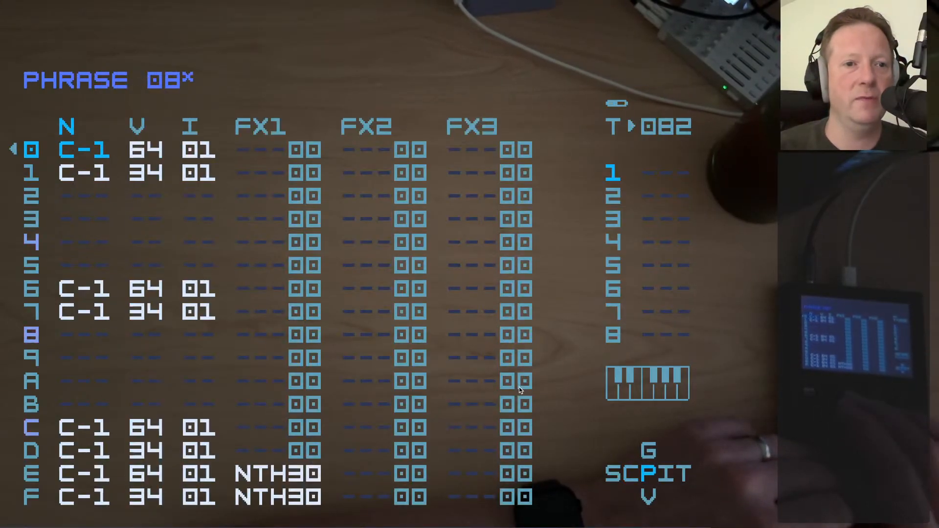
{"action": "key", "text": "Right"}
{"action": "key", "text": "Left"}
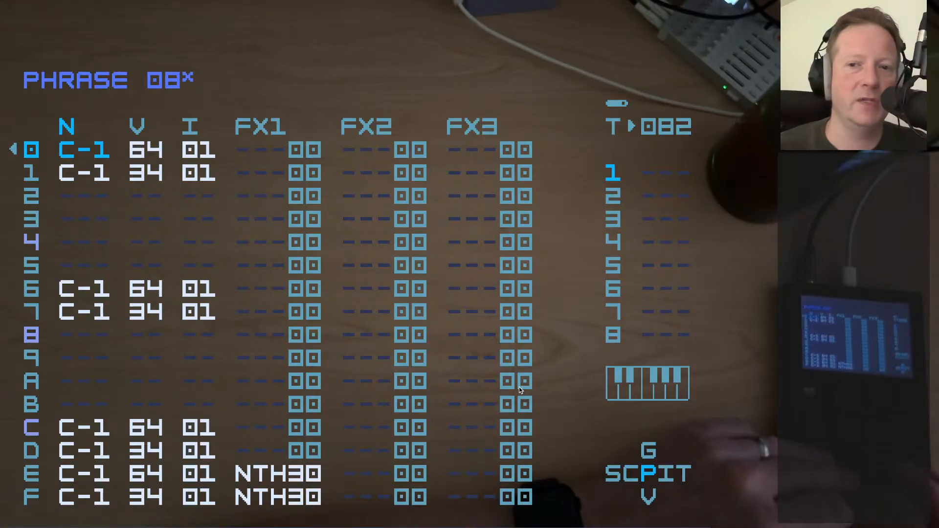
Play phrase 08, stop playback, and examine the transpose column of chain 11
{"action": "key", "text": "space"}
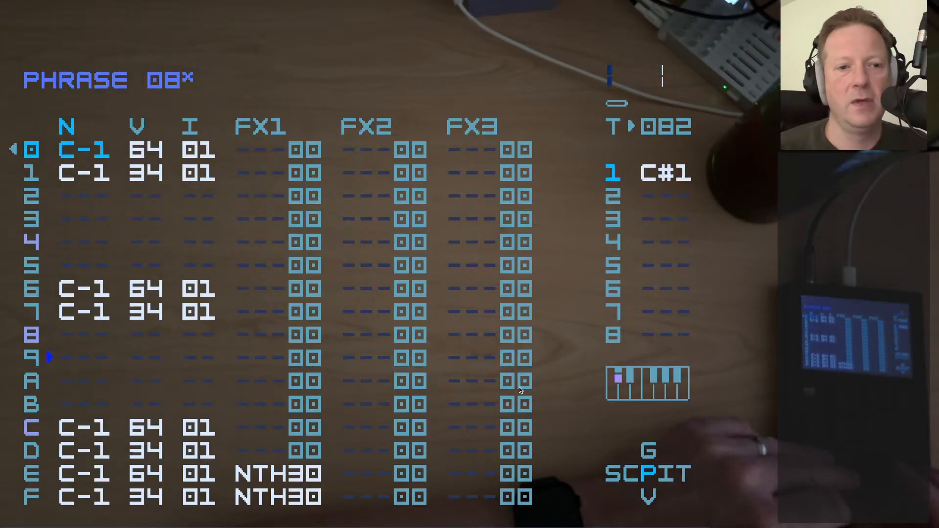
{"action": "key", "text": "space"}
{"action": "key", "text": "shift+Left"}
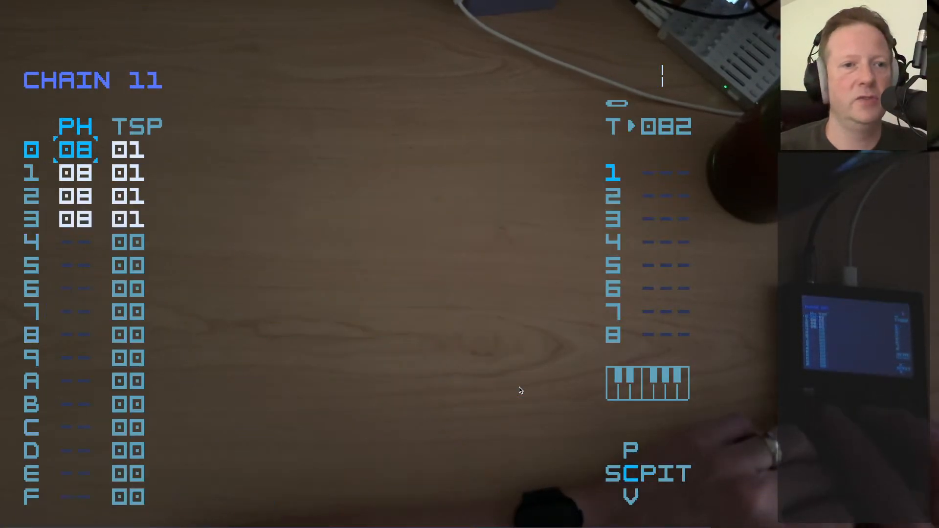
{"action": "key", "text": "Right"}
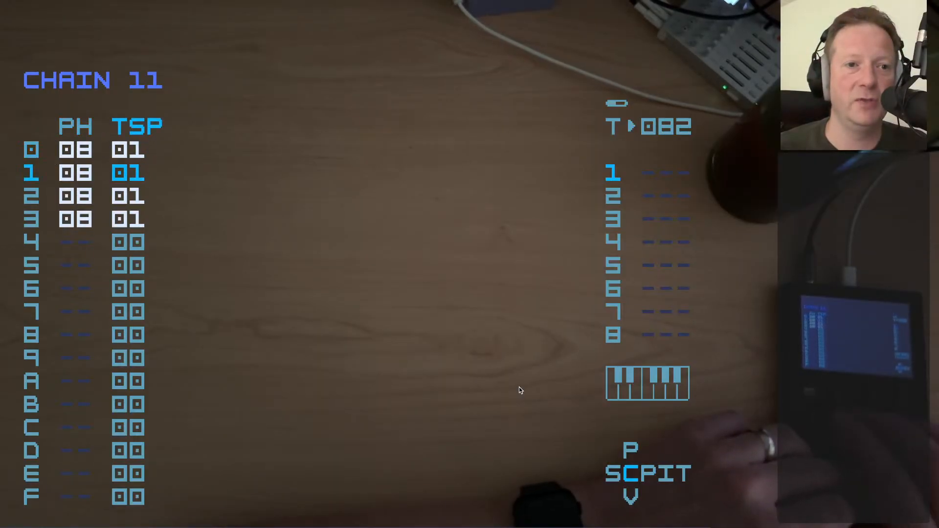
{"action": "key", "text": "Up"}
{"action": "key", "text": "Down"}
Reopen phrase 08 from row 1 of chain 11, review its first notes, and return to the song
{"action": "key", "text": "shift+Right"}
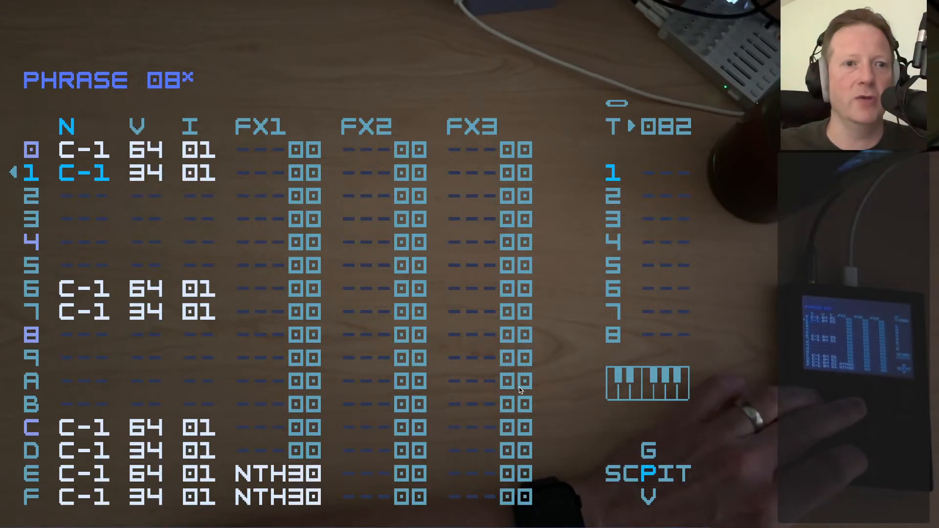
{"action": "key", "text": "Up"}
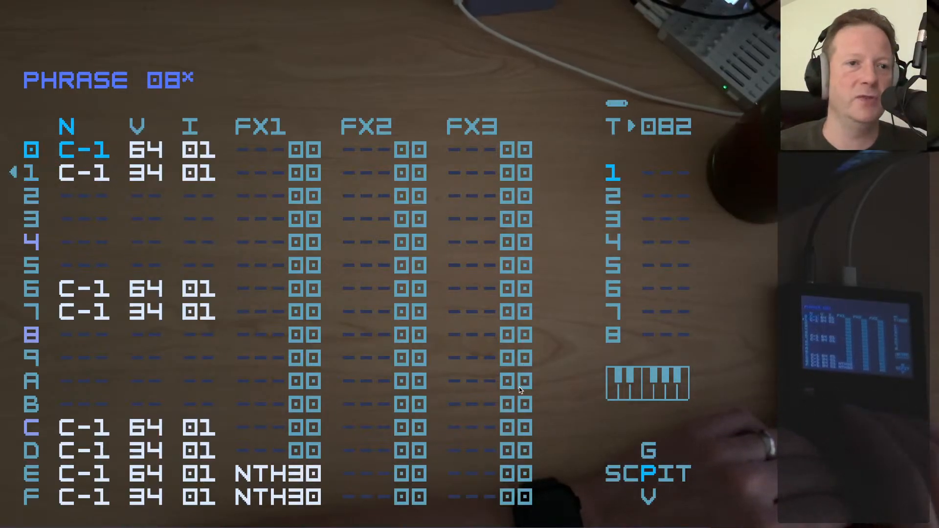
{"action": "key", "text": "shift+Left"}
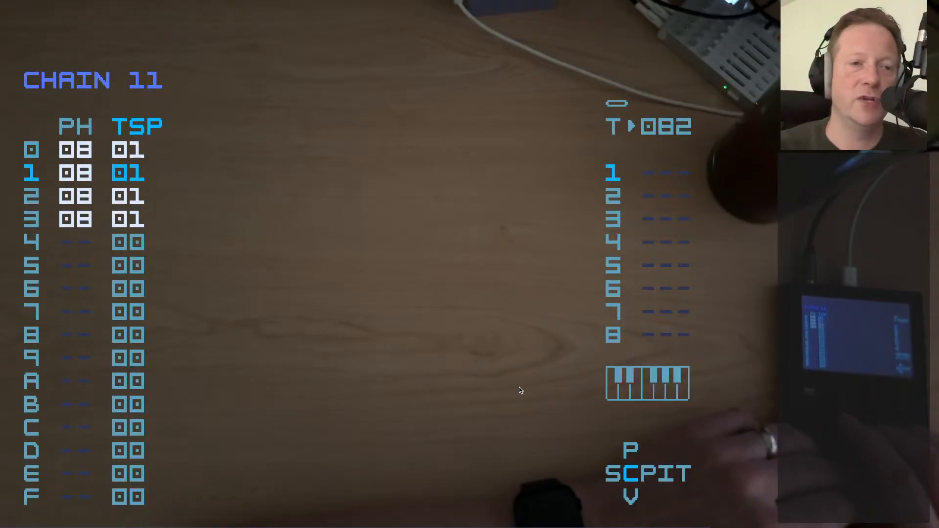
{"action": "key", "text": "shift+Left"}
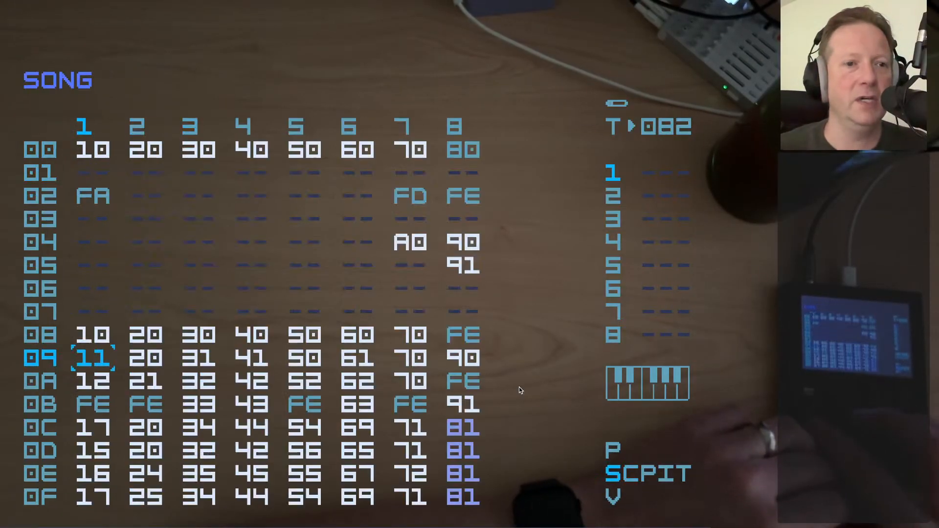
Open chain 17 from row 0C of track 1 and examine its transpose values and phrase 01
{"action": "key", "text": "Down"}
{"action": "key", "text": "shift+Right"}
{"action": "key", "text": "shift+Left"}
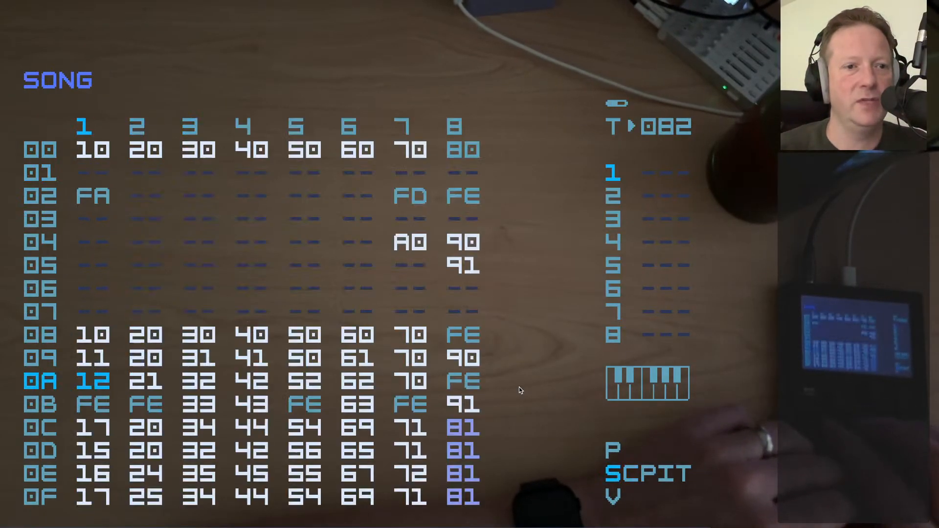
{"action": "key", "text": "Down"}
{"action": "key", "text": "shift+Right"}
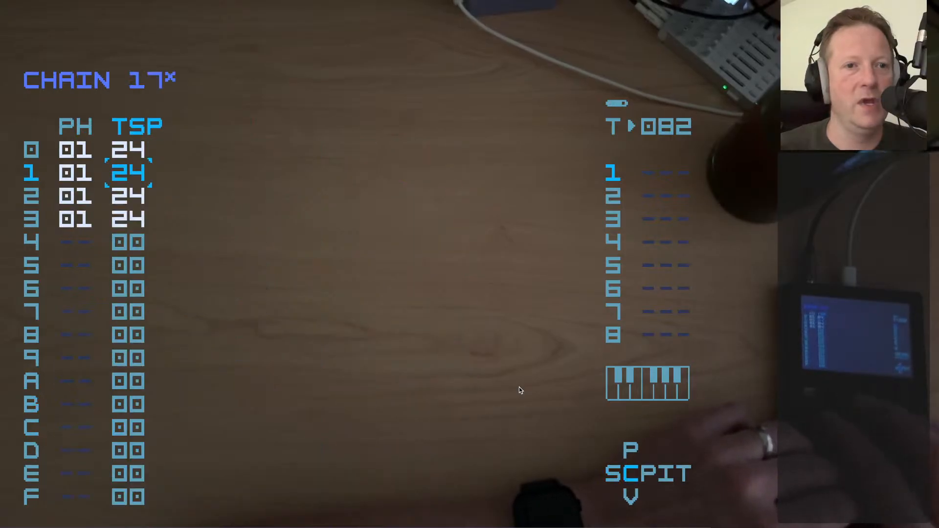
{"action": "key", "text": "Up"}
{"action": "key", "text": "Left"}
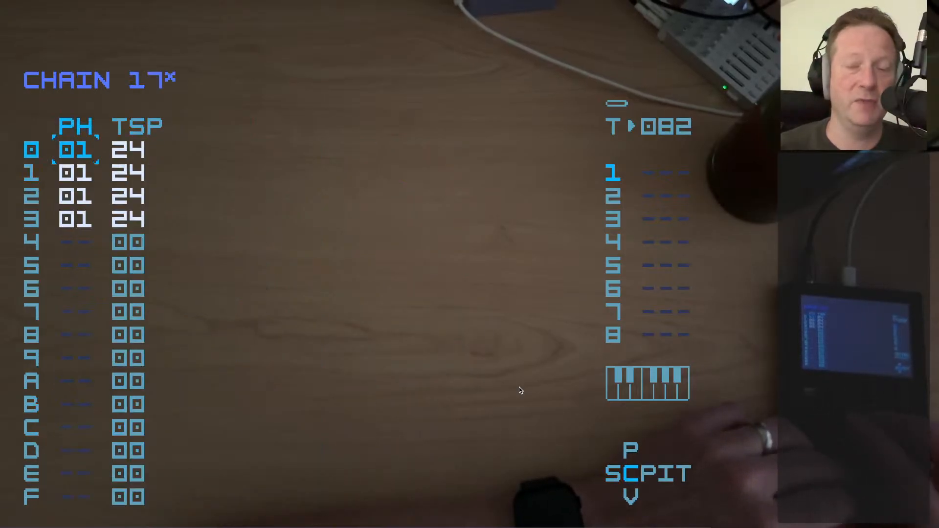
{"action": "key", "text": "shift+Right"}
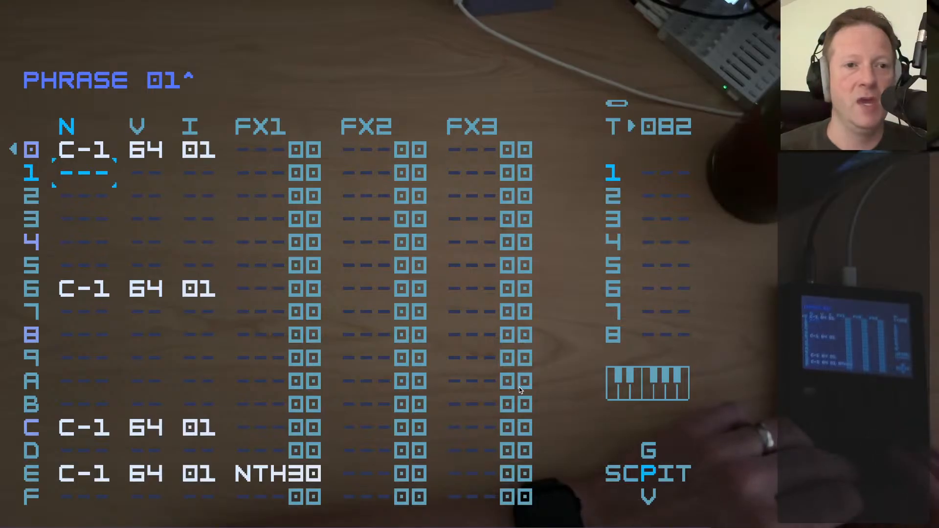
{"action": "key", "text": "Up"}
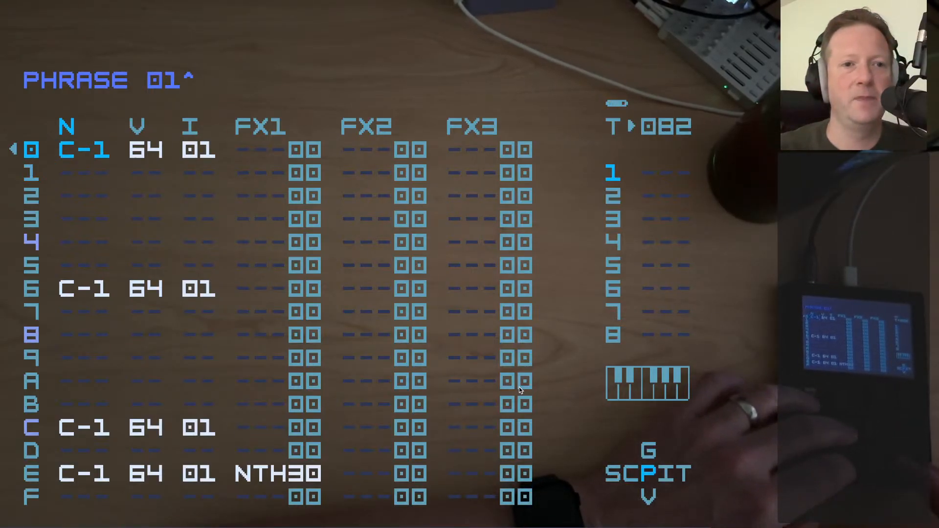
Play phrase 01 from chain 17, stop playback, and return to chain 10 in row 08 of the song
{"action": "key", "text": "space"}
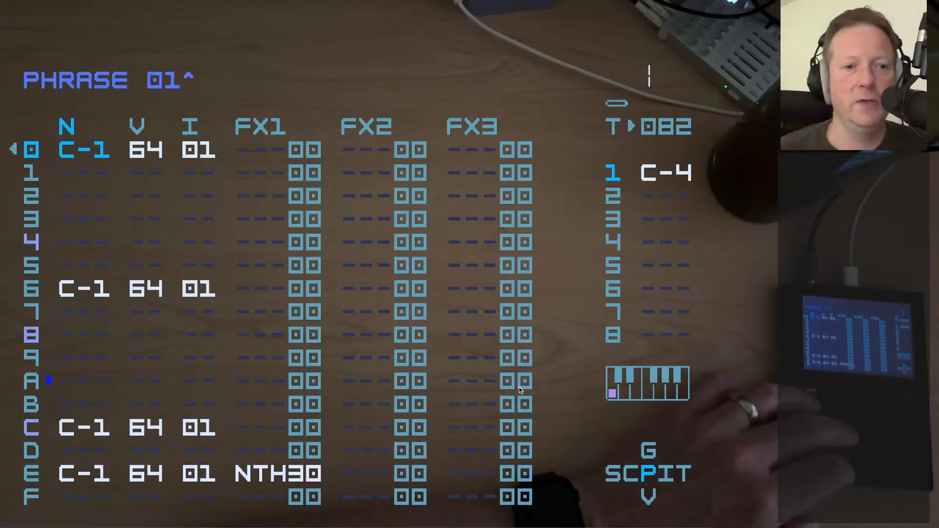
{"action": "key", "text": "space"}
{"action": "key", "text": "shift+Left"}
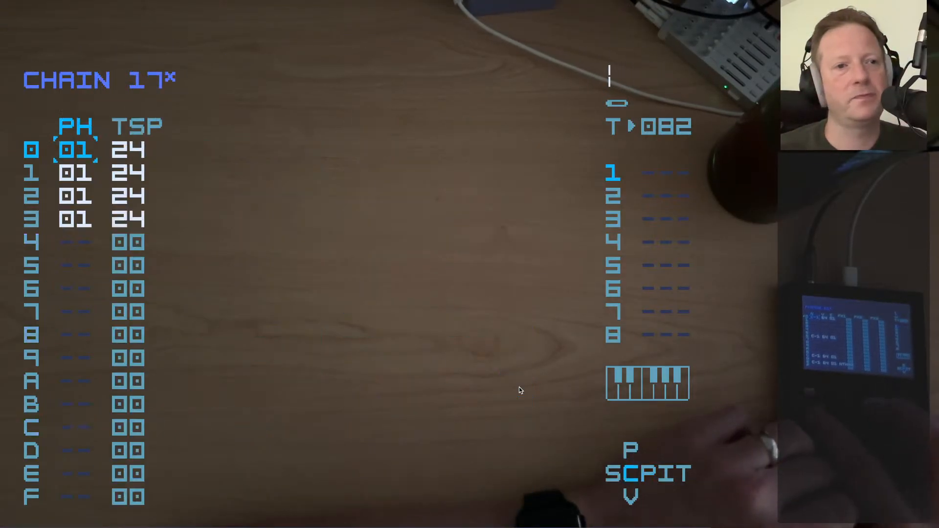
{"action": "key", "text": "shift+Left"}
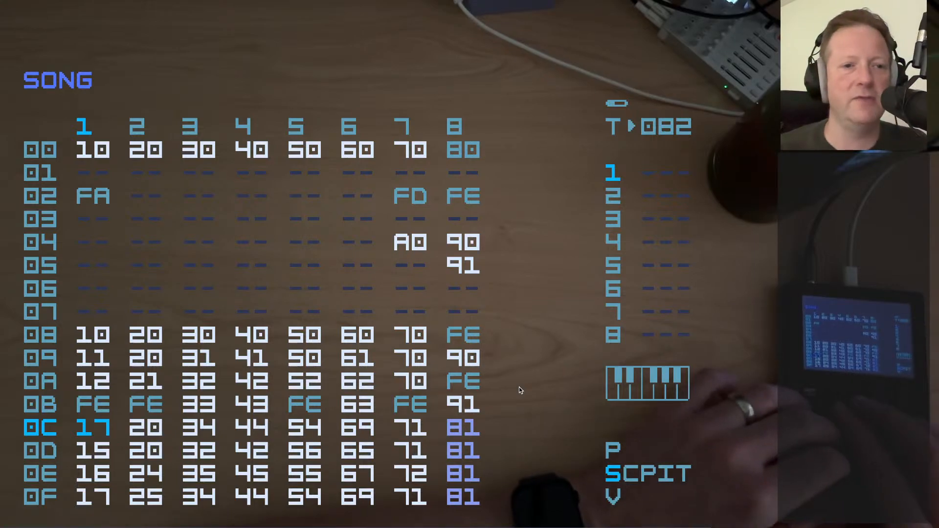
{"action": "key", "text": "Down"}
{"action": "key", "text": "Up"}
{"action": "key", "text": "Up"}
{"action": "key", "text": "Up"}
{"action": "key", "text": "Up"}
{"action": "key", "text": "Up"}
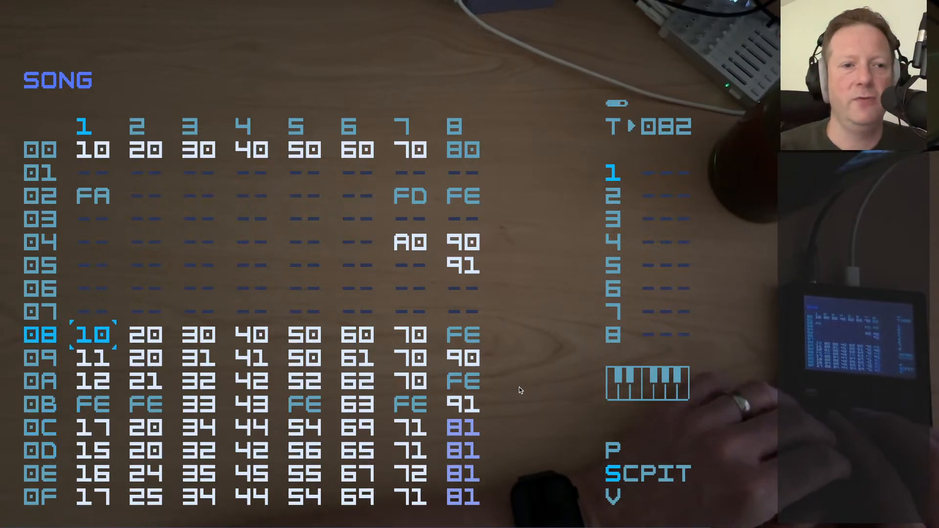
Open chain 15 from row 0D of track 1, examine its transpose values and phrase 0D, and return to the song
{"action": "key", "text": "Right"}
{"action": "key", "text": "Right"}
{"action": "key", "text": "Left"}
{"action": "key", "text": "Left"}
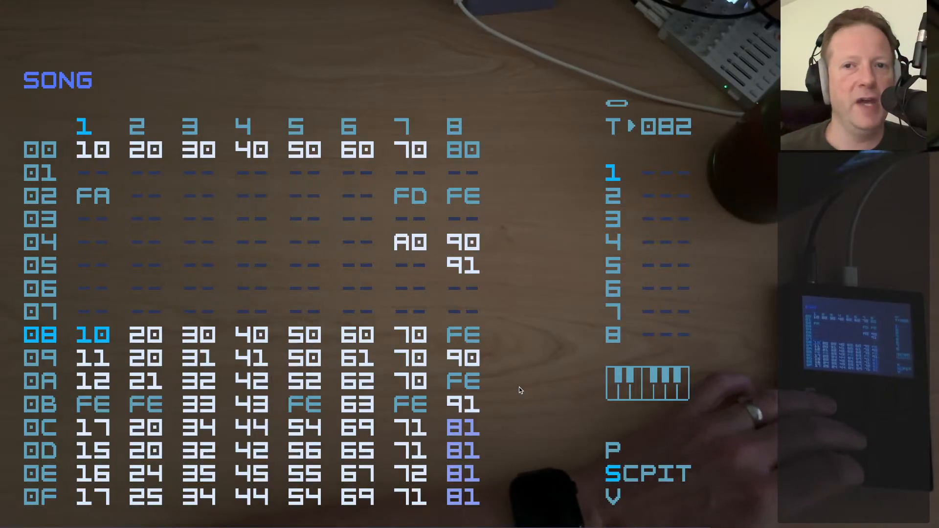
{"action": "key", "text": "Down"}
{"action": "key", "text": "Down"}
{"action": "key", "text": "Down"}
{"action": "key", "text": "Down"}
{"action": "key", "text": "shift+Right"}
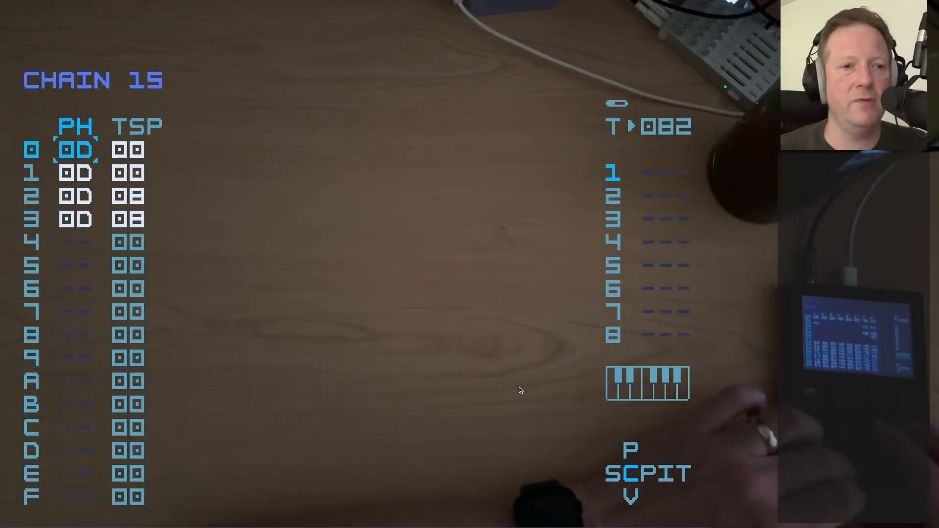
{"action": "key", "text": "shift+Right"}
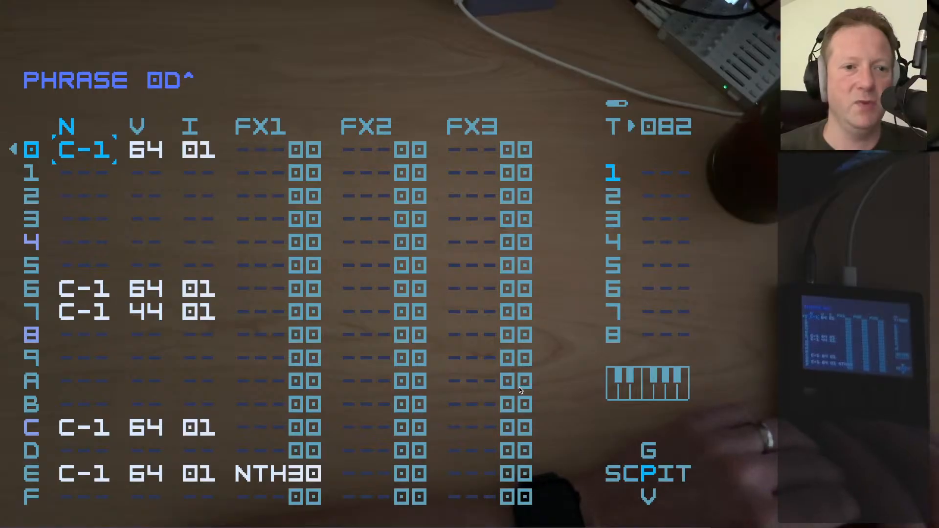
{"action": "key", "text": "shift+Left"}
{"action": "key", "text": "shift+Left"}
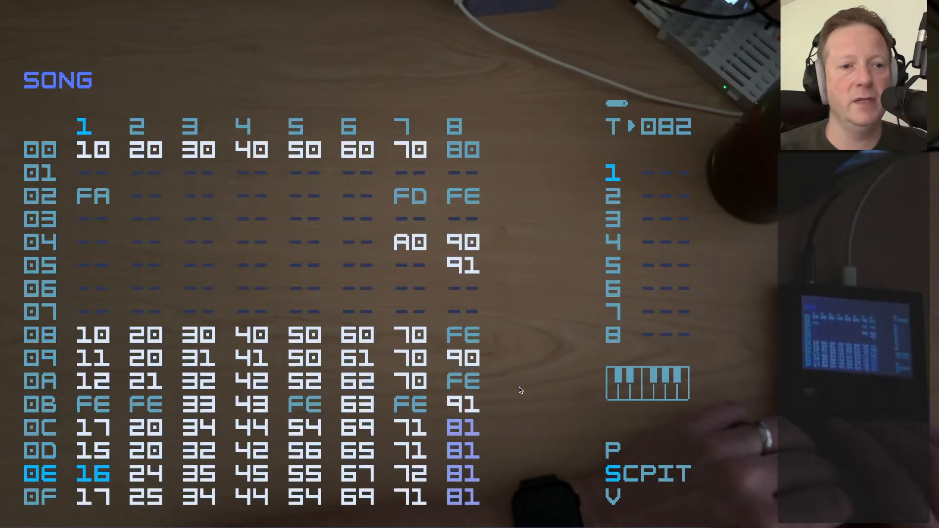
Open chain 16 from row 0E of track 1, review phrase 0D and the chain's transpose values, and return to the song
{"action": "key", "text": "shift+Right"}
{"action": "key", "text": "shift+Right"}
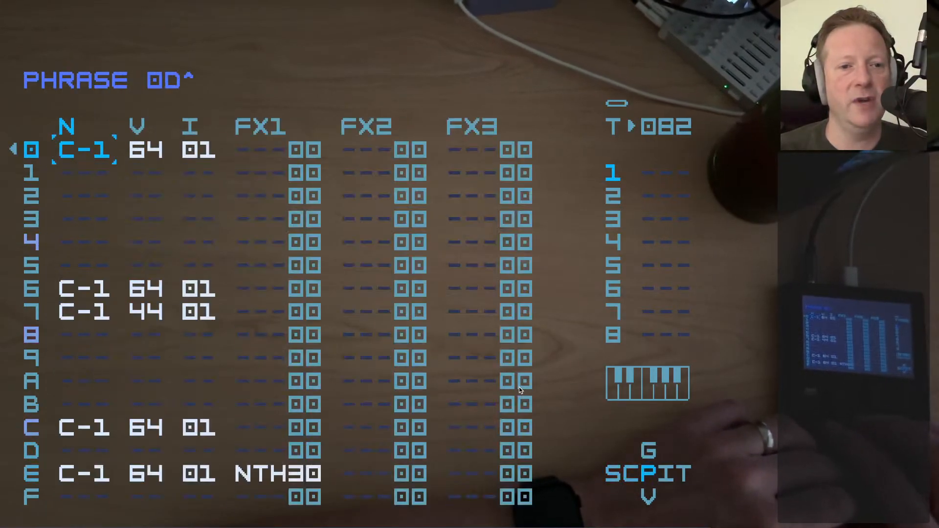
{"action": "key", "text": "shift+Left"}
{"action": "key", "text": "shift+Left"}
{"action": "key", "text": "shift+Right"}
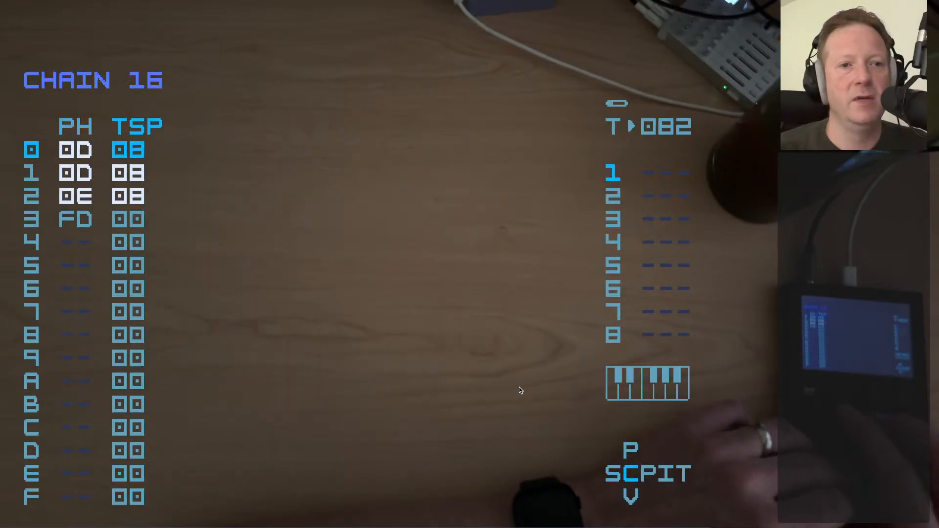
{"action": "key", "text": "Down"}
{"action": "key", "text": "Up"}
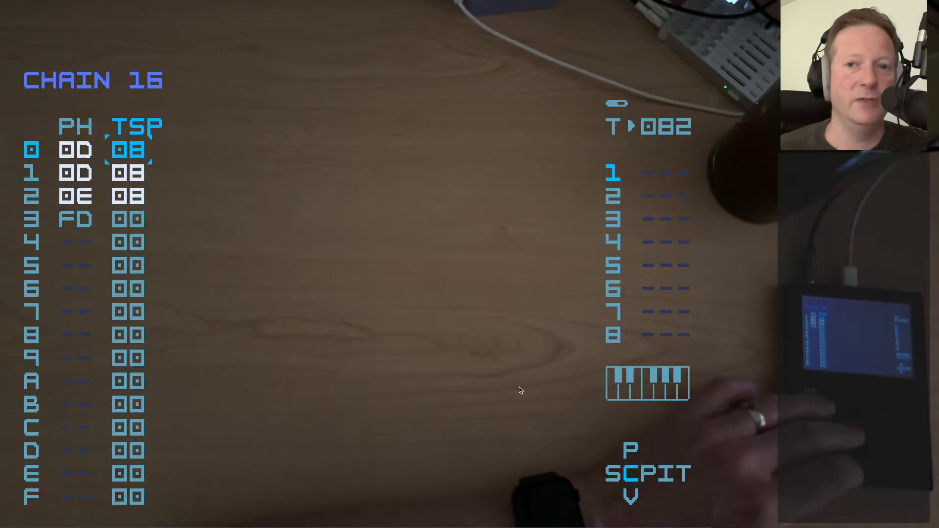
{"action": "key", "text": "shift+Left"}
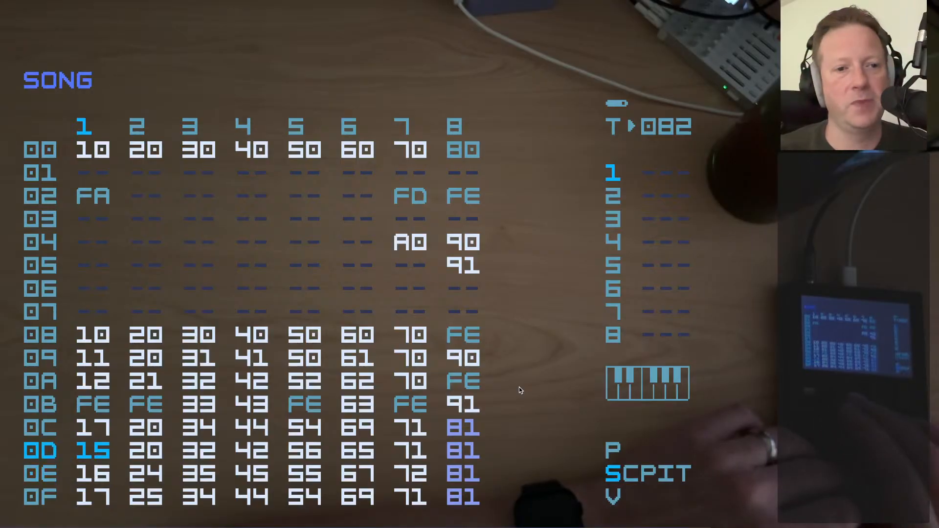
Return to row 08 of the song and look over the chains in rows 08 to 0A of track 2
{"action": "key", "text": "Up"}
{"action": "key", "text": "Up"}
{"action": "key", "text": "Up"}
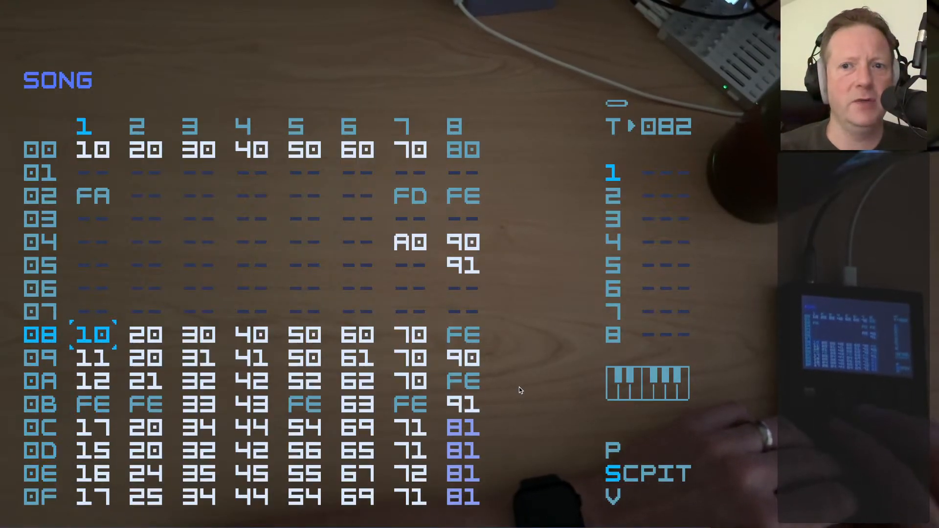
{"action": "key", "text": "Right"}
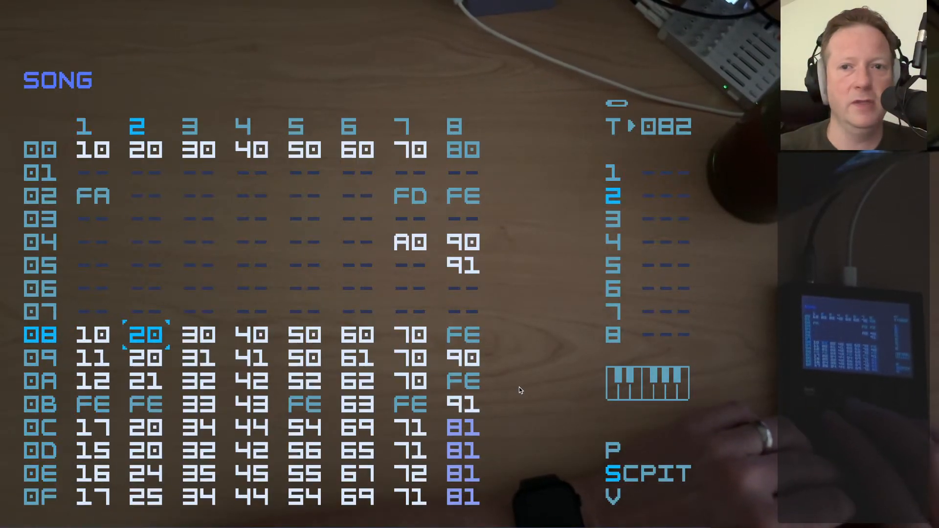
{"action": "key", "text": "Up"}
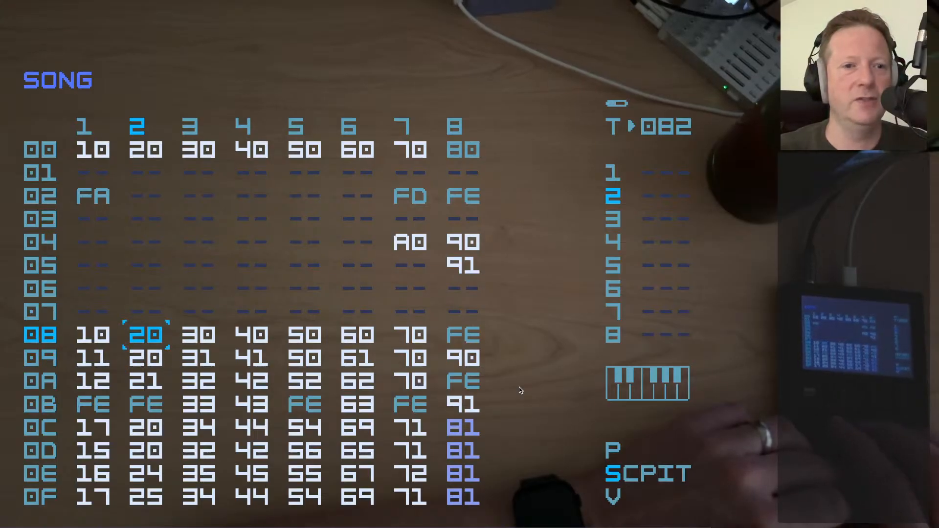
{"action": "key", "text": "Down"}
{"action": "key", "text": "Up"}
{"action": "key", "text": "Up"}
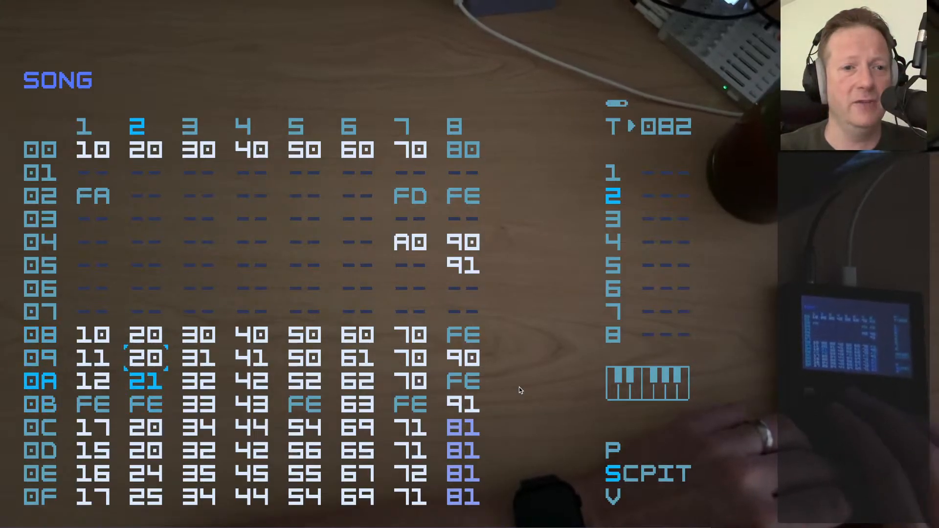
{"action": "key", "text": "Up"}
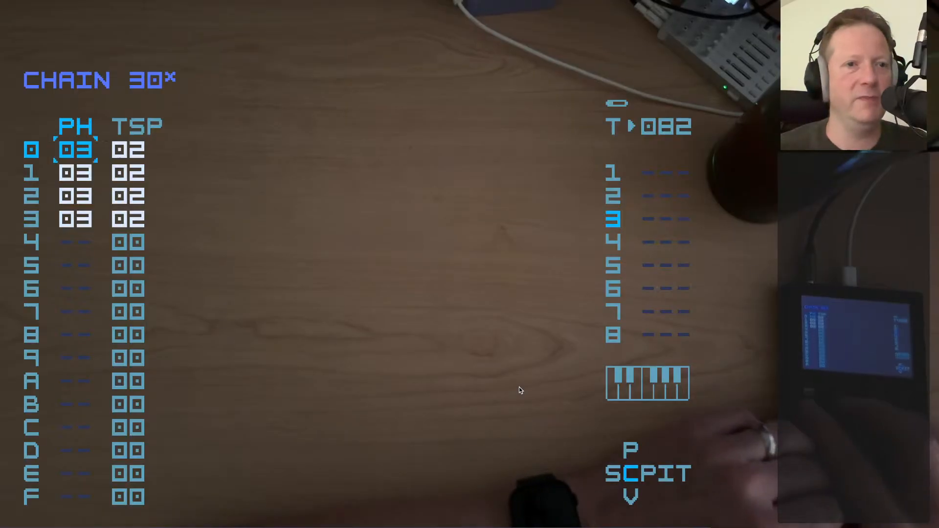
Compare the phrases and transpose values of chains 30 and 31 in track 3, ending in chain 31
{"action": "key", "text": "shift+Left"}
{"action": "key", "text": "Down"}
{"action": "key", "text": "shift+Right"}
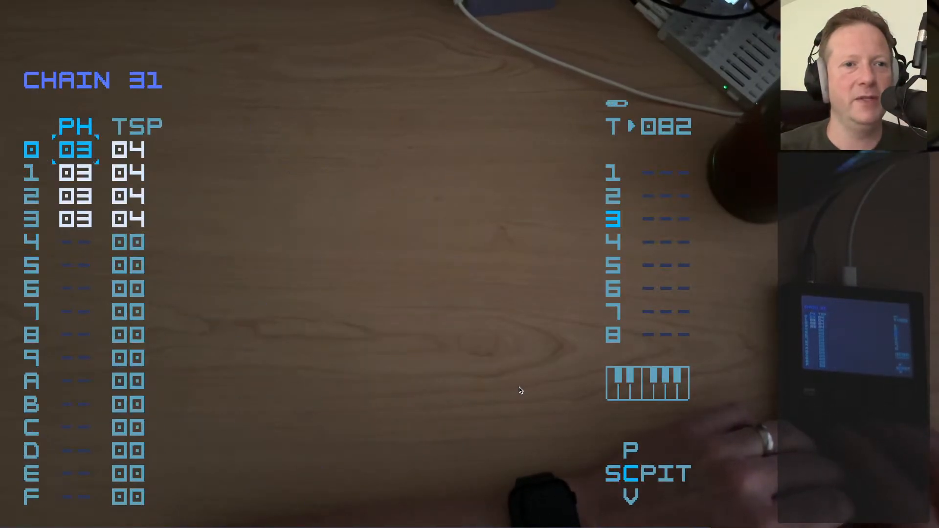
{"action": "key", "text": "shift+Left"}
{"action": "key", "text": "Up"}
{"action": "key", "text": "shift+Right"}
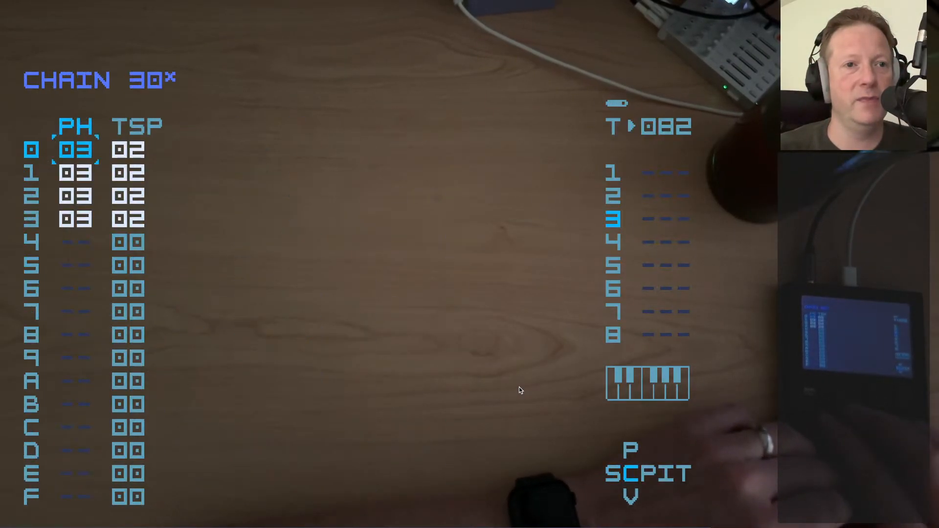
{"action": "key", "text": "shift+Left"}
{"action": "key", "text": "Down"}
{"action": "key", "text": "shift+Right"}
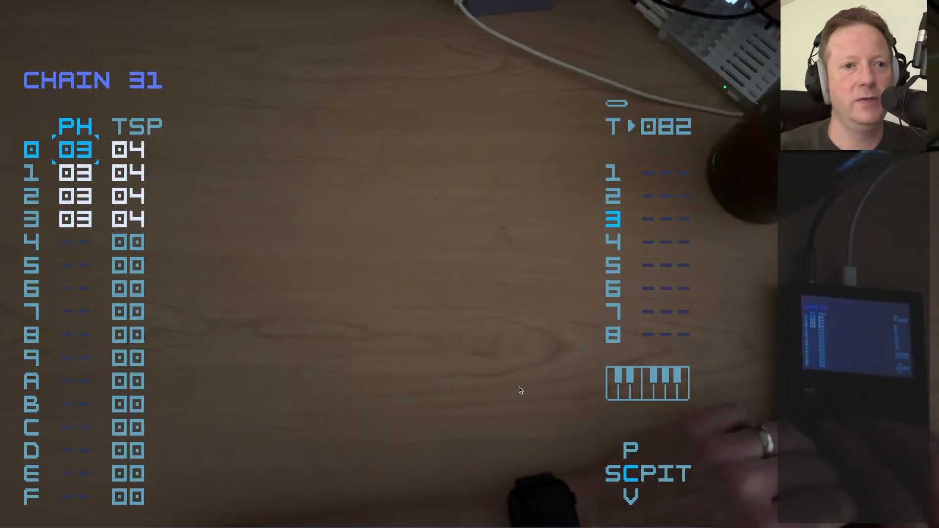
Play chain 31 from its first row, stop playback, and return to the song
{"action": "key", "text": "space"}
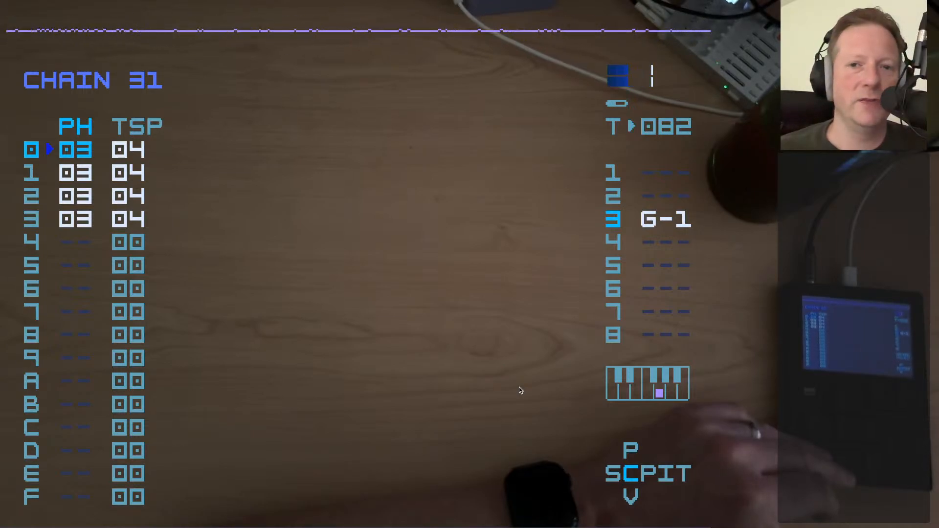
{"action": "key", "text": "space"}
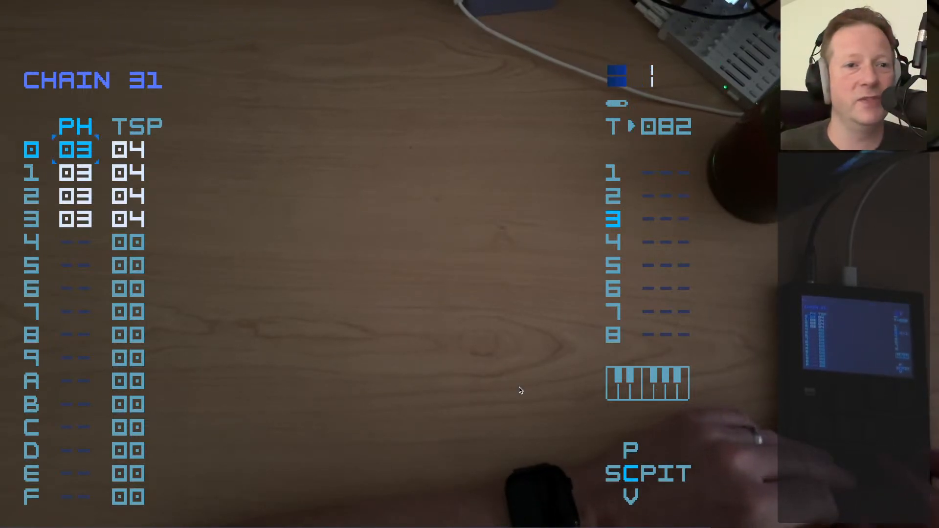
{"action": "key", "text": "Down"}
{"action": "key", "text": "Up"}
{"action": "key", "text": "shift+Left"}
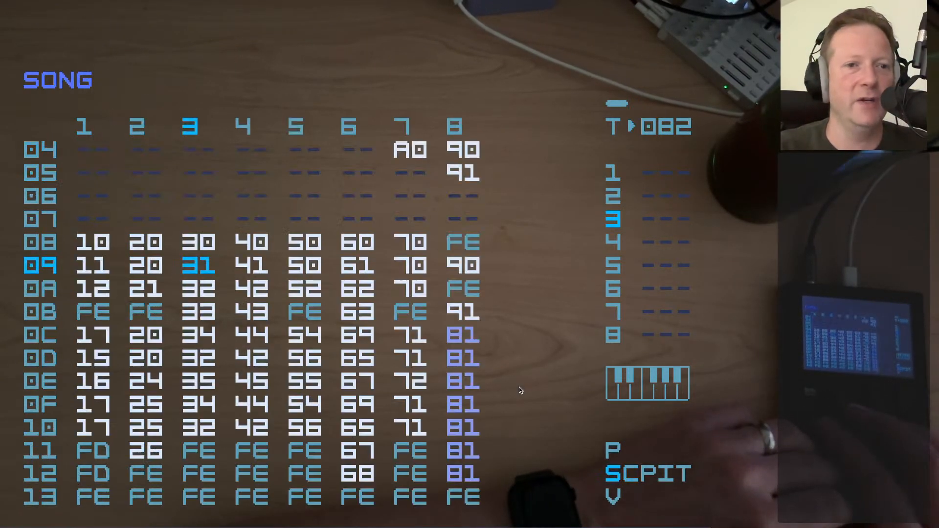
Look through the remaining chains of track 3 in the song and return to chain 30 in row 08
{"action": "key", "text": "Down"}
{"action": "key", "text": "Down"}
{"action": "key", "text": "Down"}
{"action": "key", "text": "Down"}
{"action": "key", "text": "Up"}
{"action": "key", "text": "Up"}
{"action": "key", "text": "Up"}
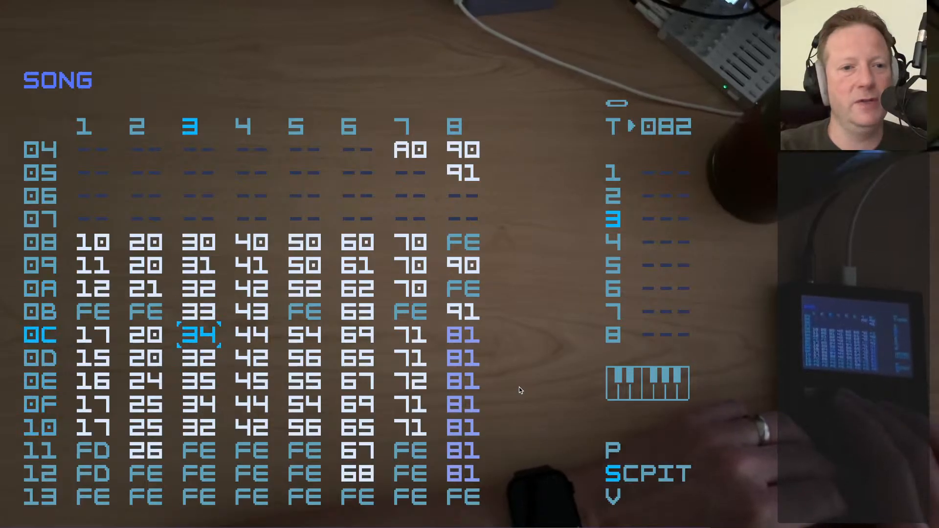
{"action": "key", "text": "Down"}
{"action": "key", "text": "Down"}
{"action": "key", "text": "Down"}
{"action": "key", "text": "Down"}
{"action": "key", "text": "Down"}
{"action": "key", "text": "Down"}
{"action": "key", "text": "Down"}
{"action": "key", "text": "Up"}
{"action": "key", "text": "Up"}
{"action": "key", "text": "Up"}
{"action": "key", "text": "Up"}
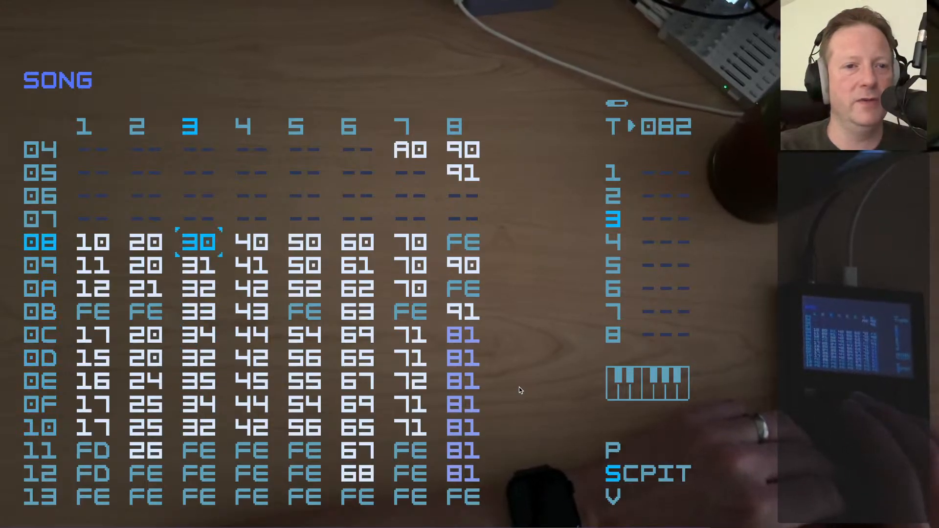
Open chain 40 from row 08 of track 4 and examine its transpose values and phrase 06
{"action": "key", "text": "Right"}
{"action": "key", "text": "shift+Right"}
{"action": "key", "text": "shift+Right"}
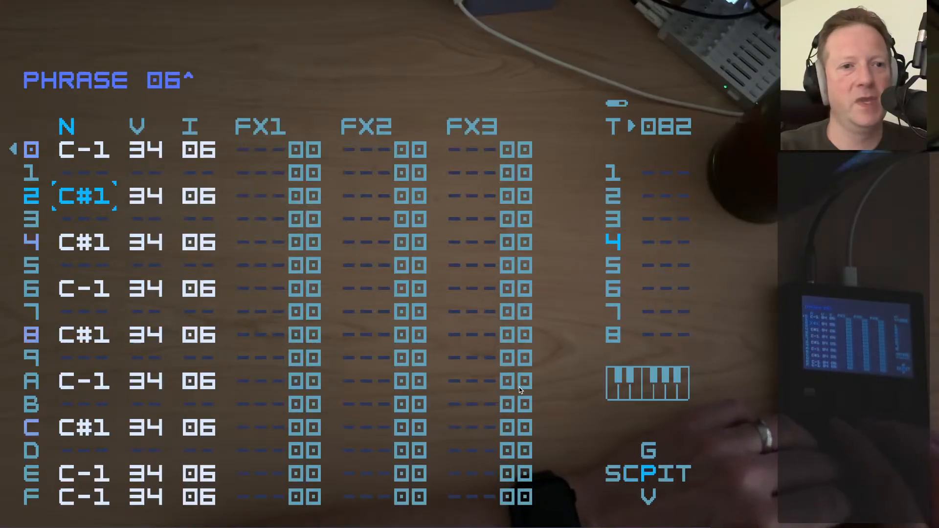
{"action": "key", "text": "Up"}
{"action": "key", "text": "Up"}
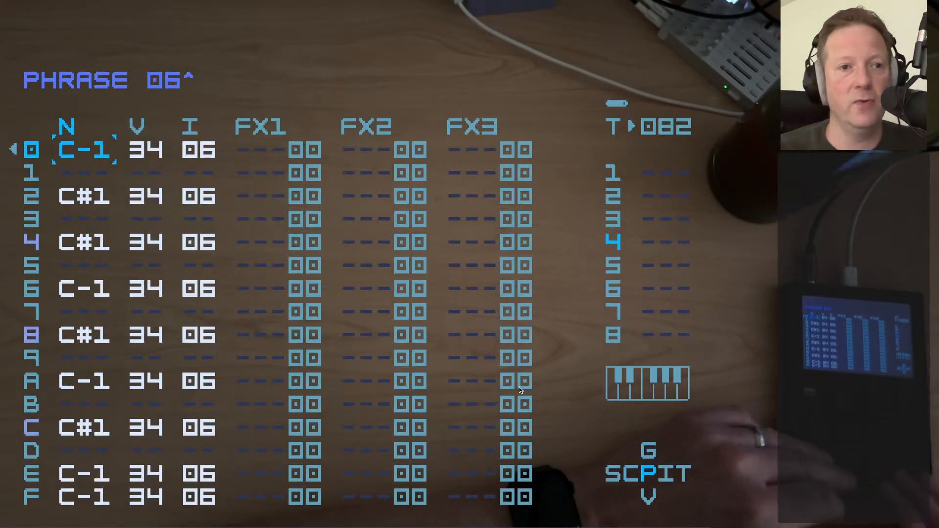
{"action": "key", "text": "shift+Left"}
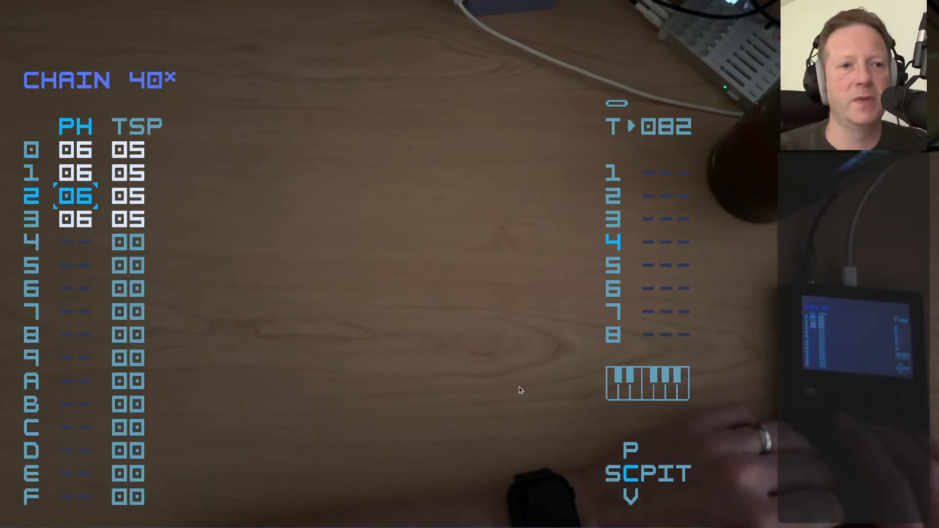
{"action": "key", "text": "shift+Right"}
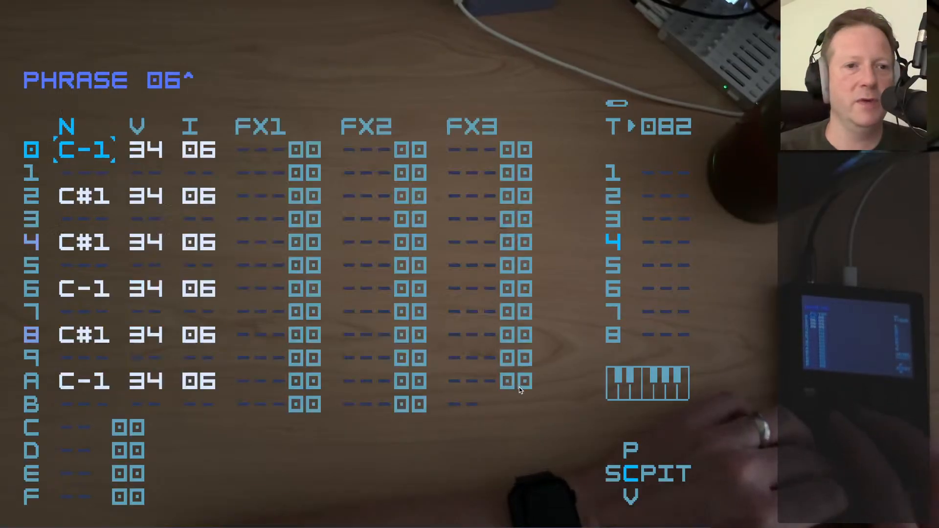
Play phrase 06 from chain 40, go back to the chain, and stop playback
{"action": "key", "text": "space"}
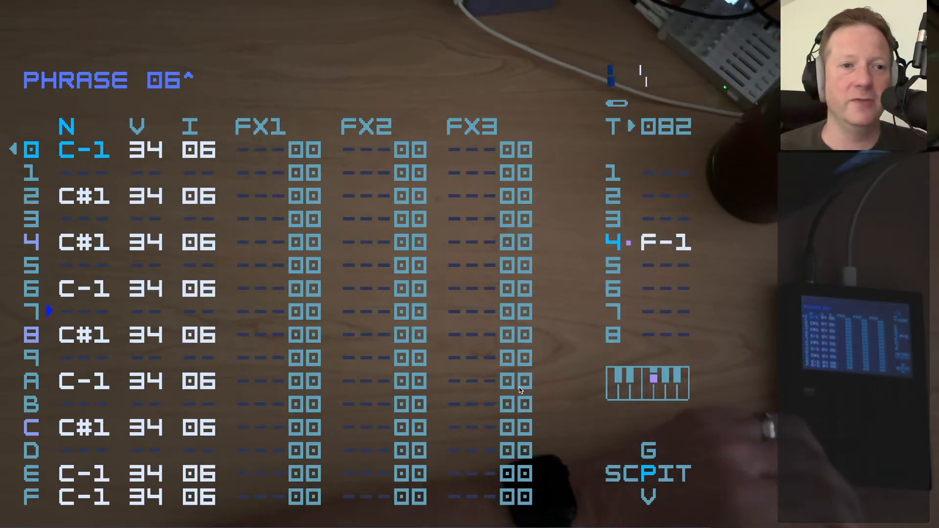
{"action": "key", "text": "shift+Left"}
{"action": "key", "text": "Down"}
{"action": "key", "text": "space"}
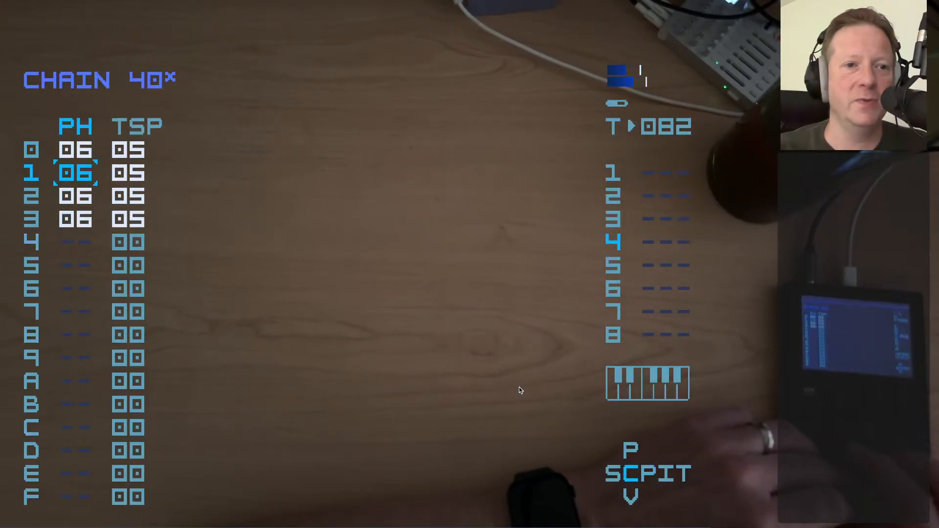
Open chain 41 from row 09 of track 4 and examine its transpose values and phrase 09
{"action": "key", "text": "shift+Left"}
{"action": "key", "text": "Down"}
{"action": "key", "text": "shift+Right"}
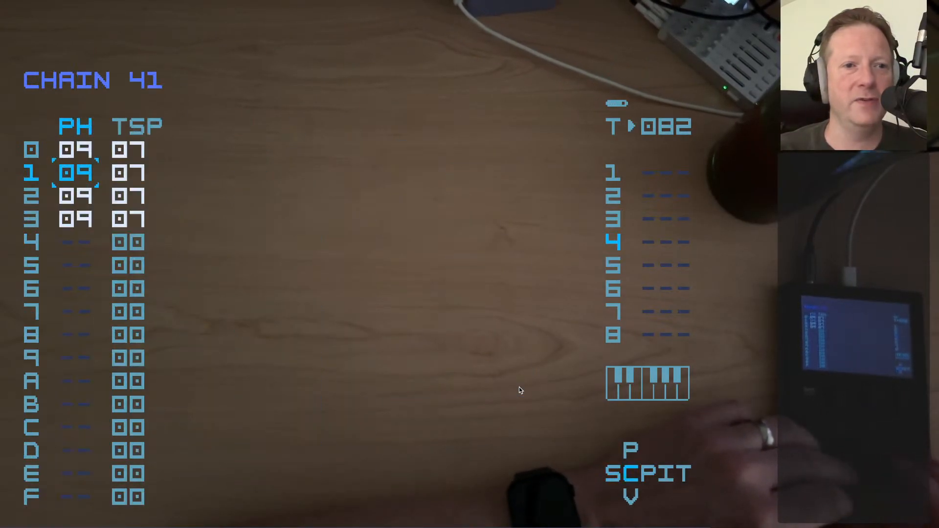
{"action": "key", "text": "Up"}
{"action": "key", "text": "shift+Left"}
{"action": "key", "text": "Up"}
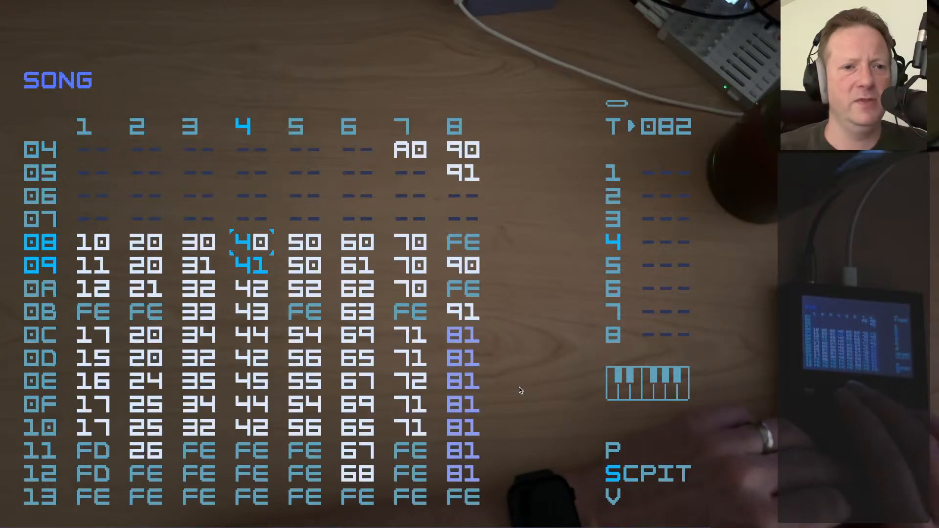
{"action": "key", "text": "shift+Right"}
{"action": "key", "text": "shift+Left"}
{"action": "key", "text": "shift+Right"}
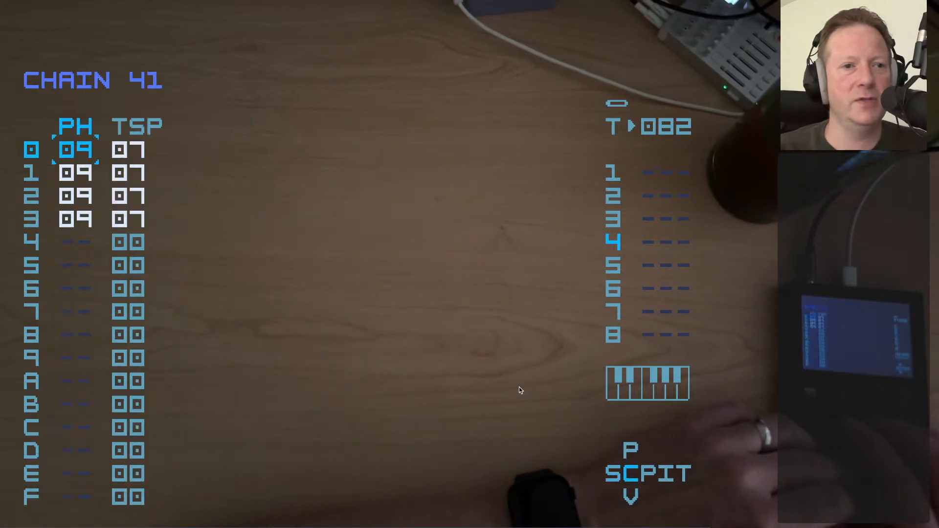
{"action": "key", "text": "shift+Right"}
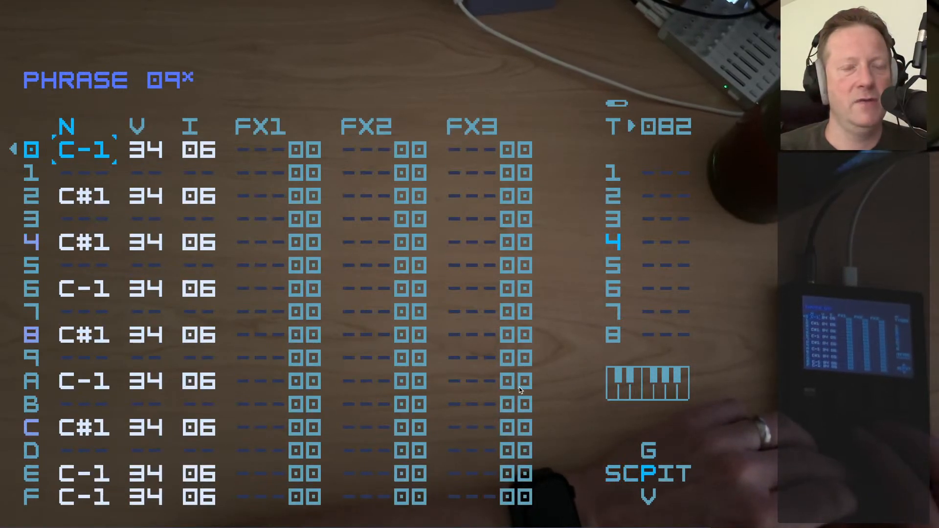
Play phrase 09 from chain 41, stop playback, and return to the song
{"action": "key", "text": "space"}
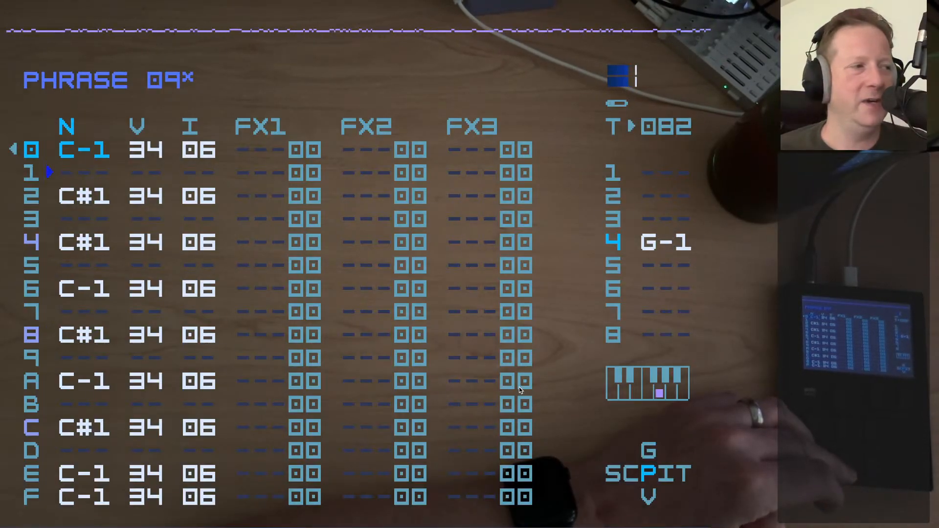
{"action": "key", "text": "space"}
{"action": "key", "text": "shift+Left"}
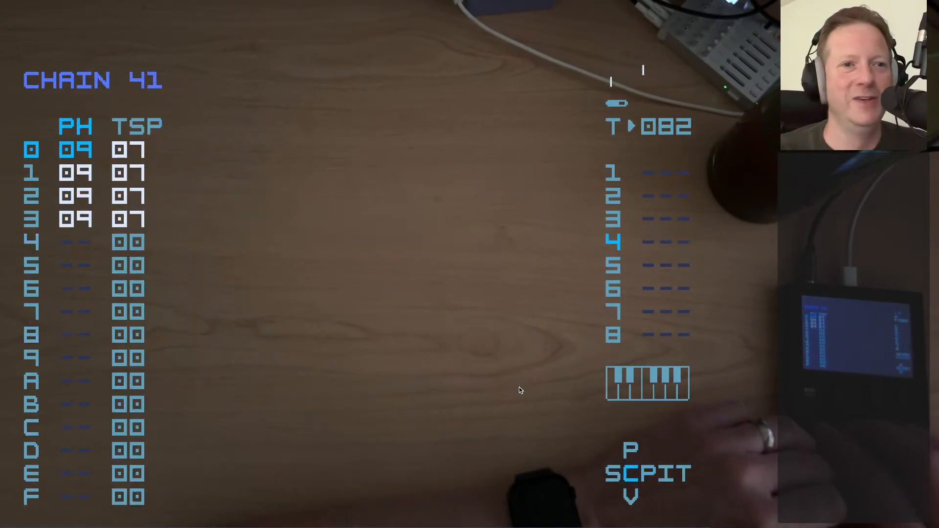
{"action": "key", "text": "shift+Left"}
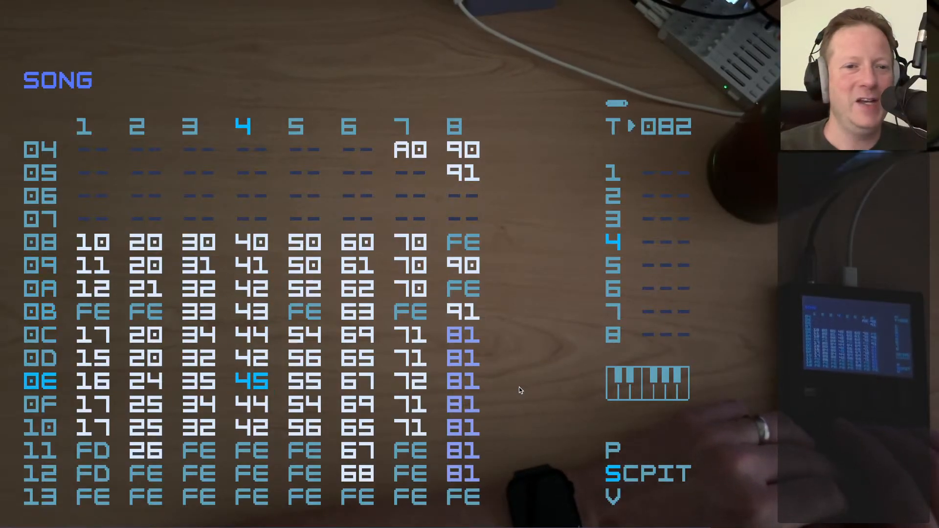
Look over the lower chains of track 4 and go to chain 50 in row 08 of track 5
{"action": "key", "text": "Down"}
{"action": "key", "text": "Down"}
{"action": "key", "text": "Right"}
{"action": "key", "text": "Up"}
{"action": "key", "text": "Up"}
{"action": "key", "text": "Up"}
{"action": "key", "text": "Up"}
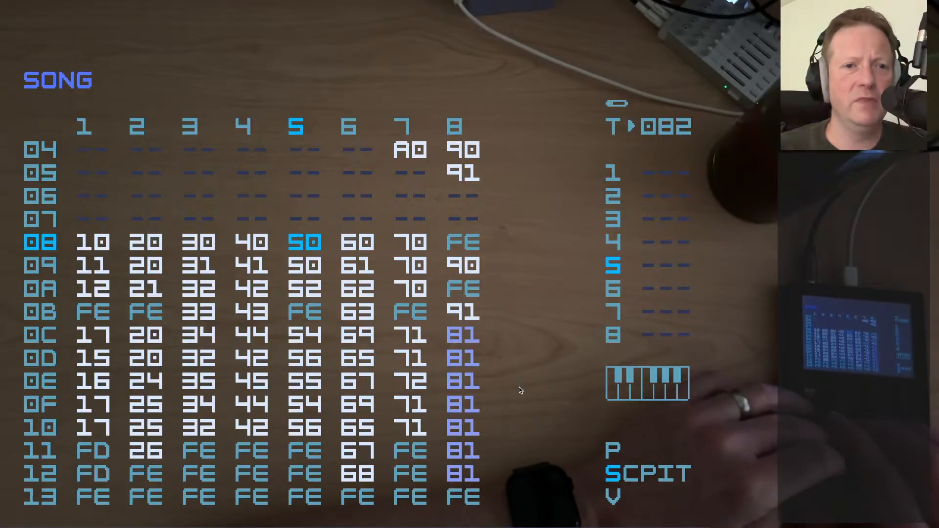
Look over the project settings and the chains in tracks 3 to 5 of the song
{"action": "key", "text": "Down"}
{"action": "key", "text": "Up"}
{"action": "key", "text": "shift+Up"}
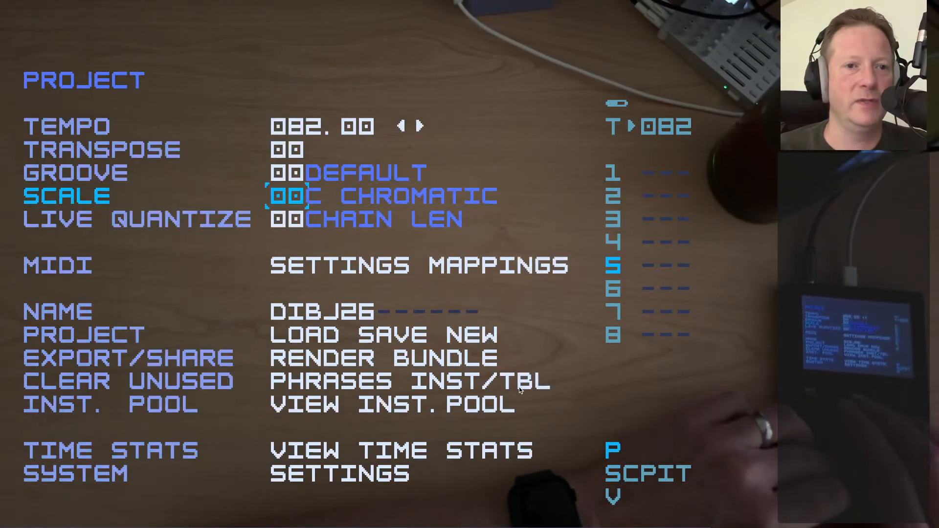
{"action": "key", "text": "shift+Down"}
{"action": "key", "text": "Down"}
{"action": "key", "text": "Down"}
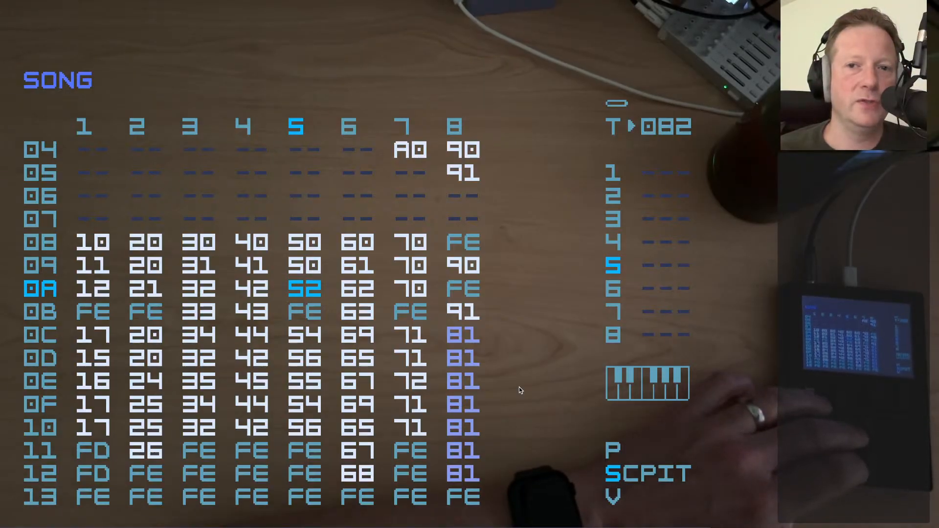
{"action": "key", "text": "Down"}
{"action": "key", "text": "Down"}
{"action": "key", "text": "Left"}
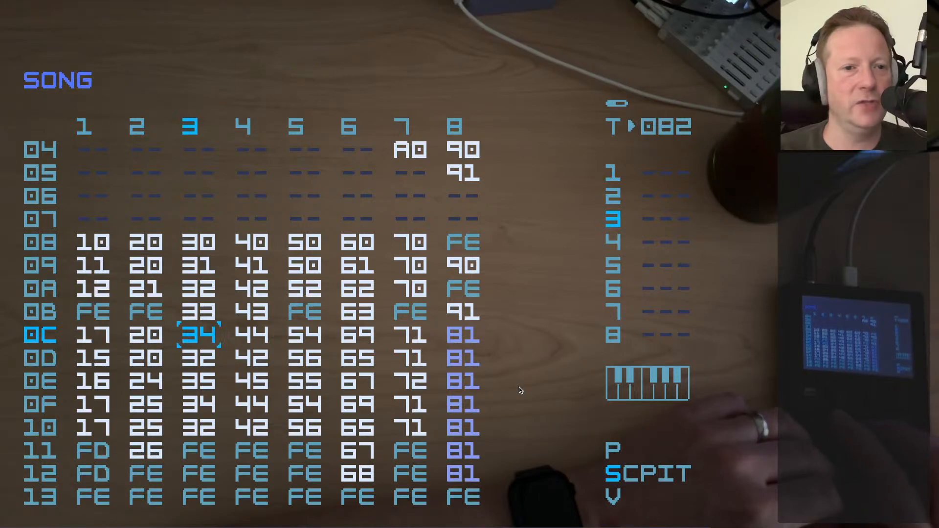
{"action": "key", "text": "Right"}
{"action": "key", "text": "Right"}
Open chain 50 from row 08 of track 5 and play its phrase 00
{"action": "key", "text": "shift+Right"}
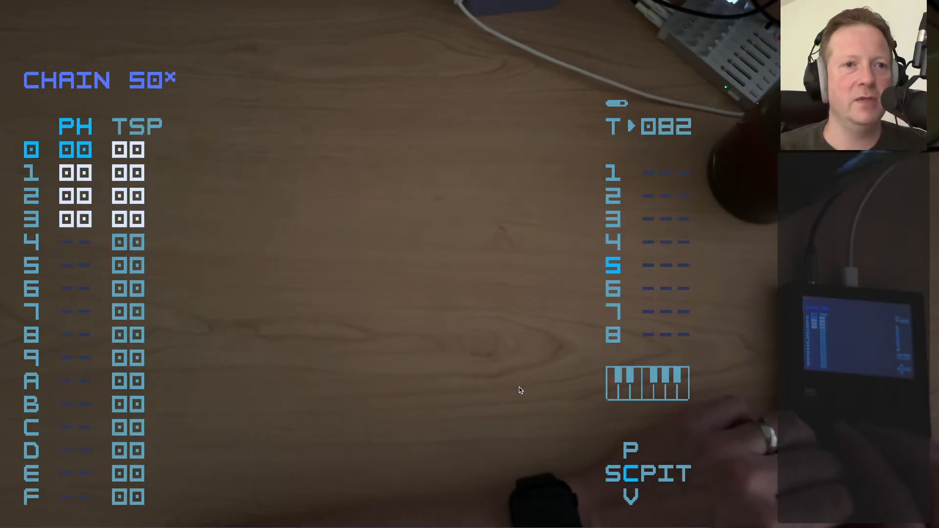
{"action": "key", "text": "shift+Right"}
{"action": "key", "text": "space"}
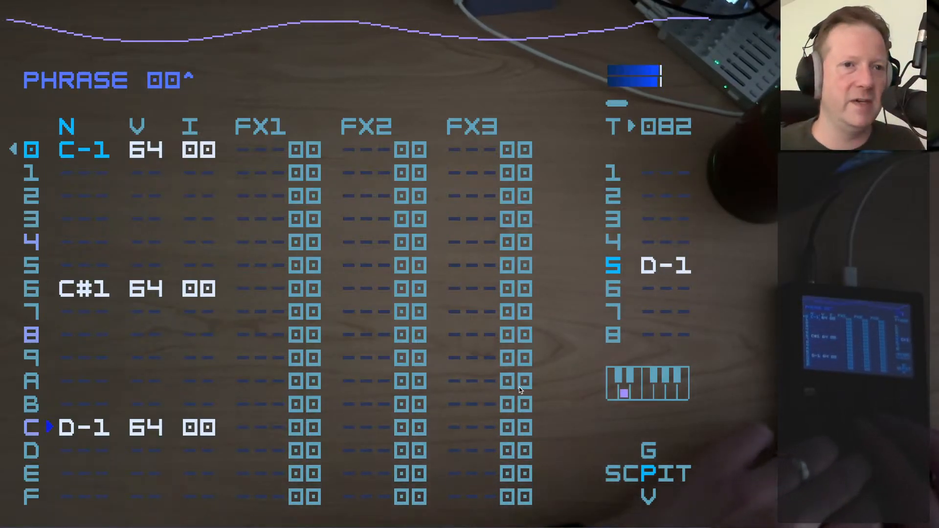
Examine the slice markers of instrument 00's bass sample in the sample editor, and return to phrase 00
{"action": "key", "text": "shift+Right"}
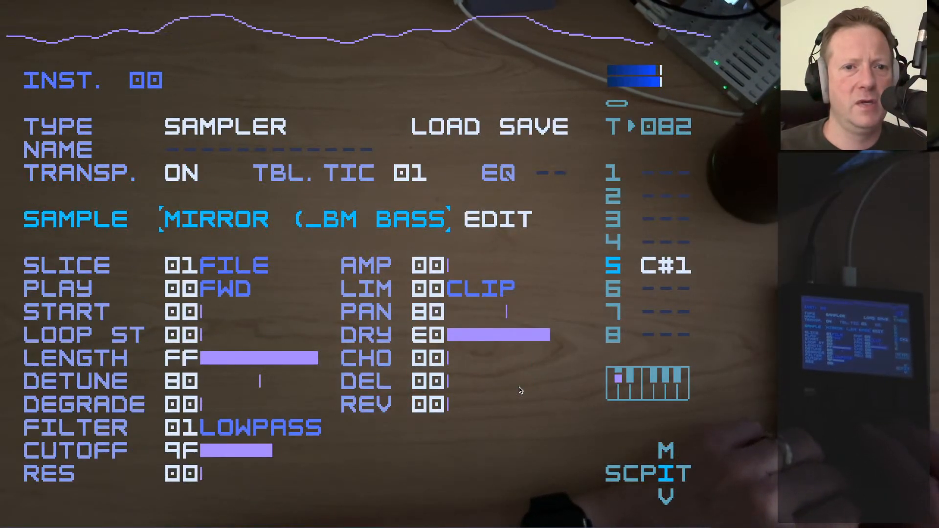
{"action": "key", "text": "Right"}
{"action": "key", "text": "x"}
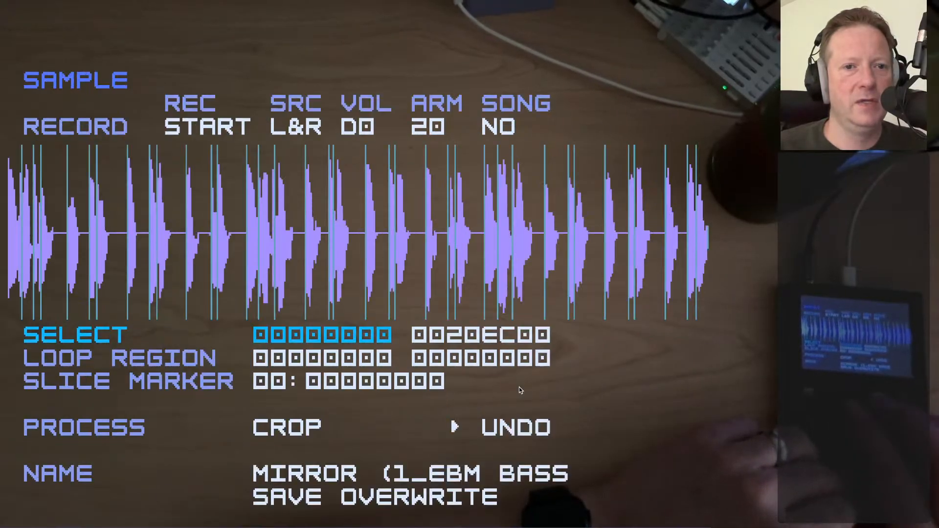
{"action": "key", "text": "shift+Up"}
{"action": "key", "text": "Left"}
{"action": "key", "text": "x"}
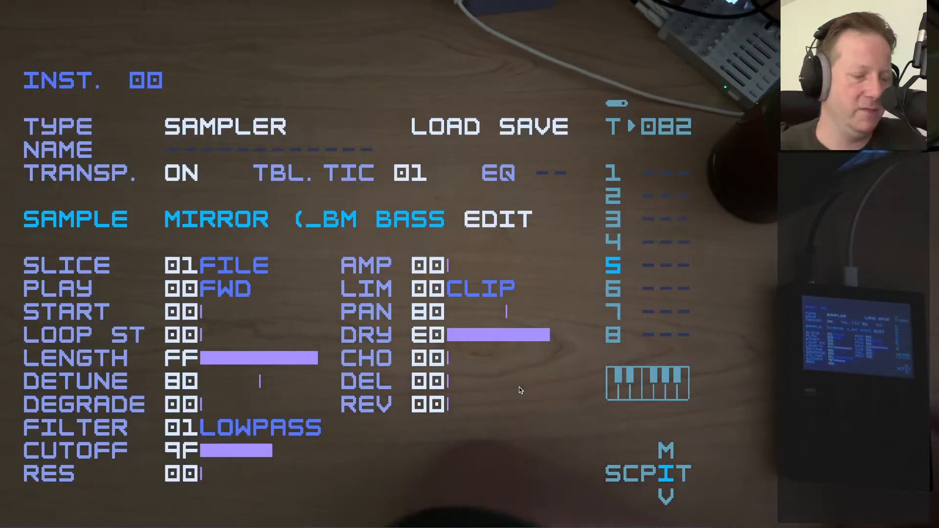
{"action": "key", "text": "shift+Left"}
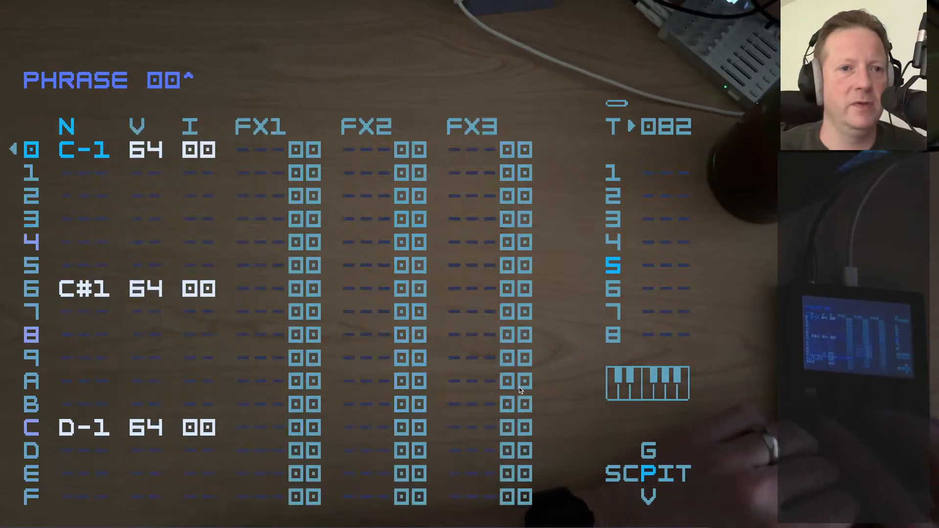
Audition the C-1, C#1 and D-1 notes of phrase 00 one at a time
{"action": "key", "text": "s"}
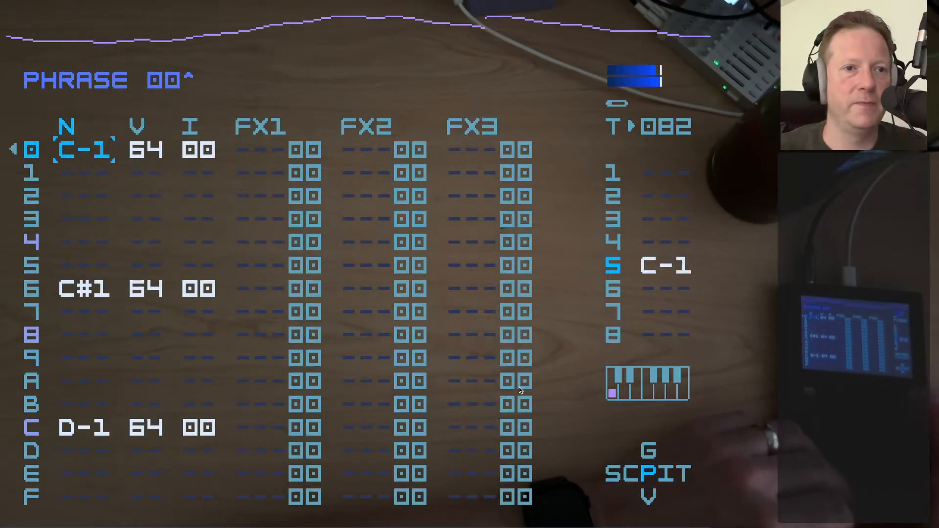
{"action": "key", "text": "s"}
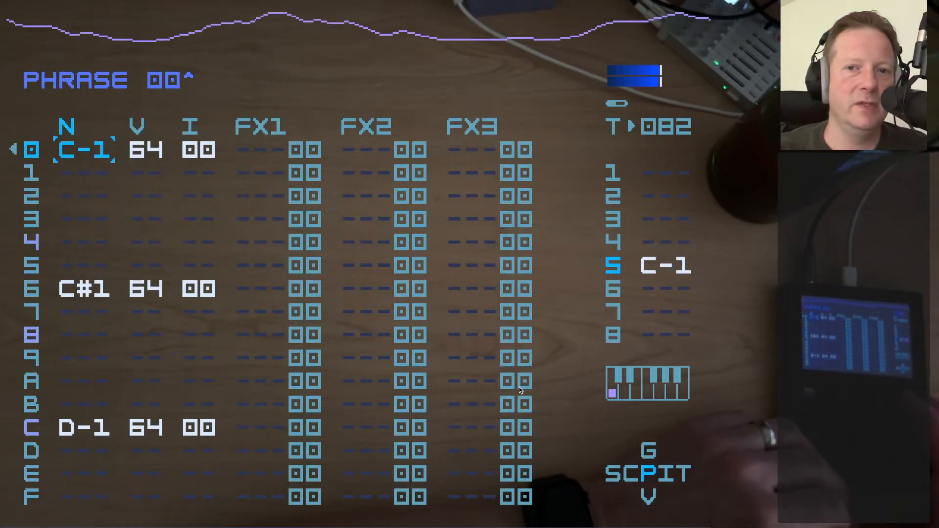
{"action": "key", "text": "s"}
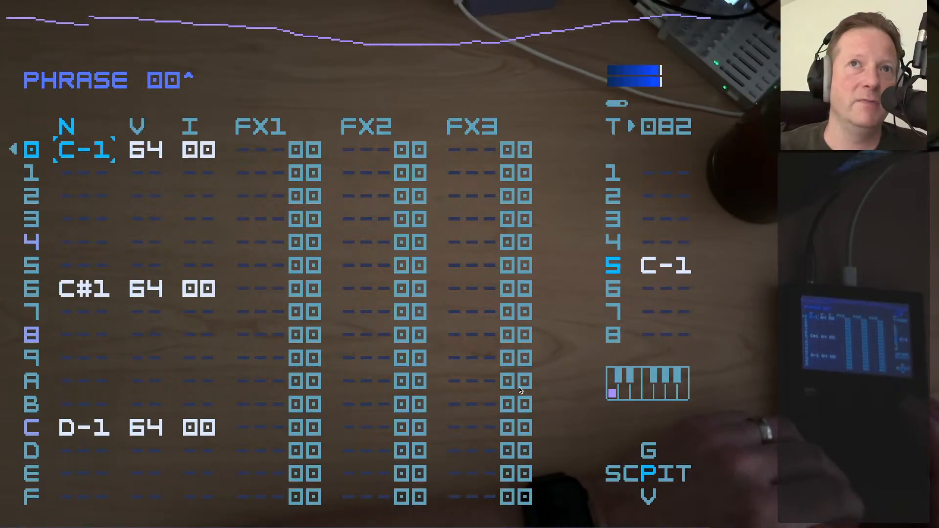
{"action": "key", "text": "Down"}
{"action": "key", "text": "Down"}
{"action": "key", "text": "Down"}
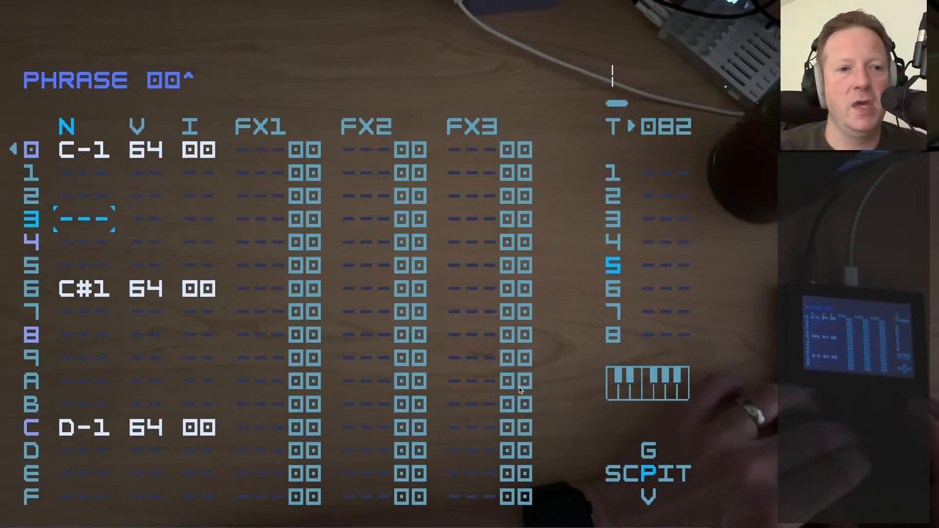
{"action": "key", "text": "s"}
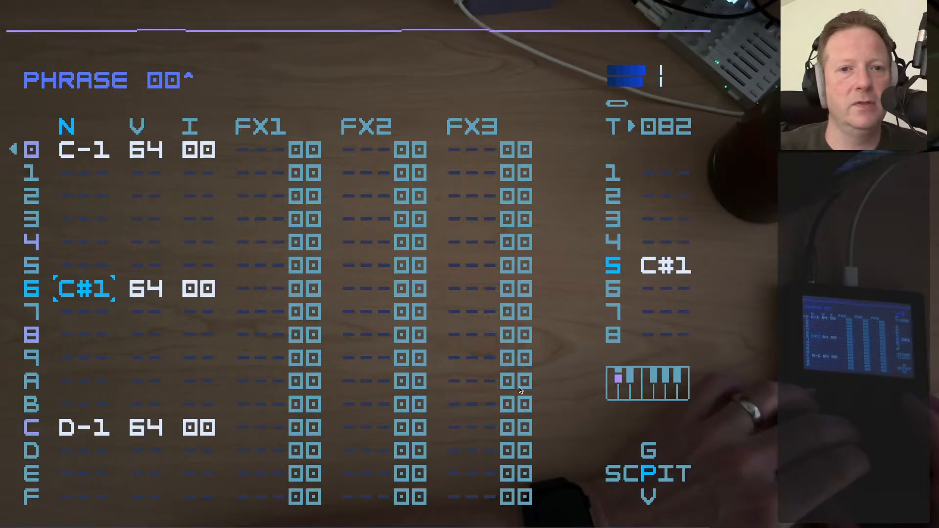
{"action": "key", "text": "s"}
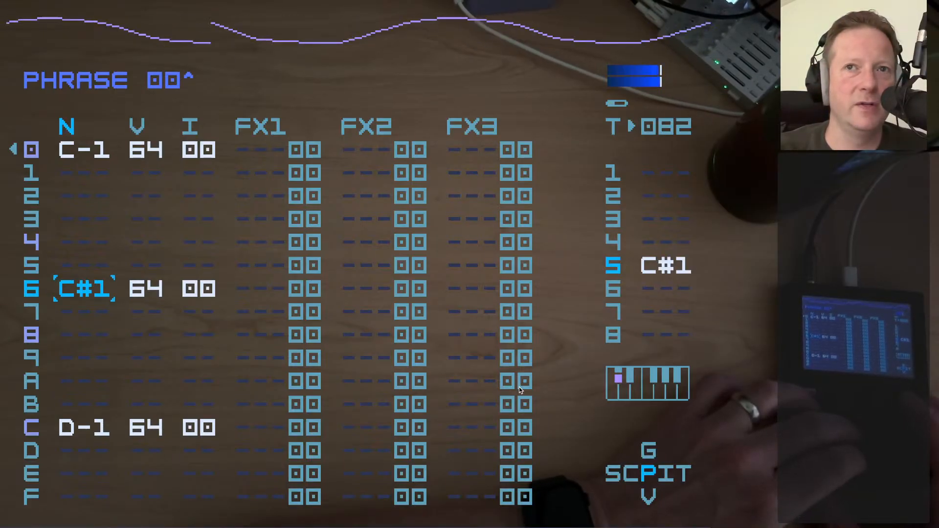
{"action": "key", "text": "s"}
{"action": "key", "text": "Down"}
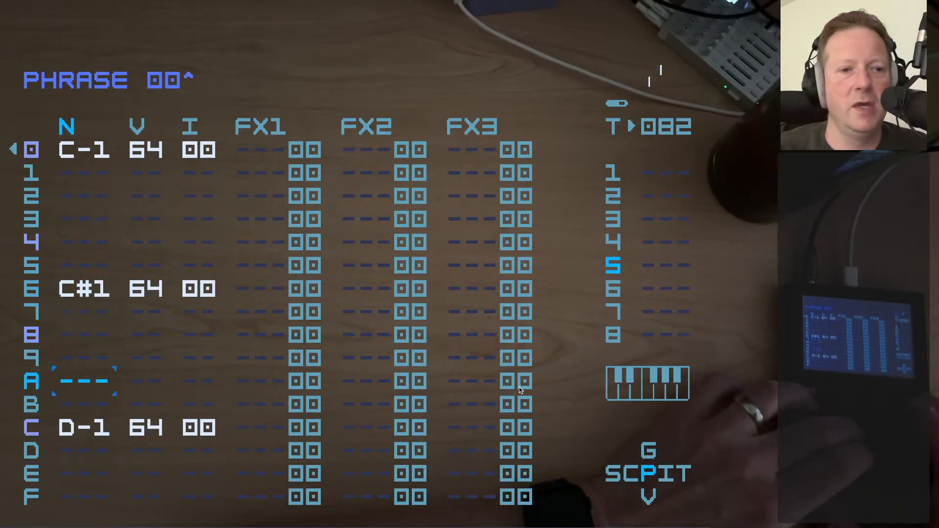
{"action": "key", "text": "s"}
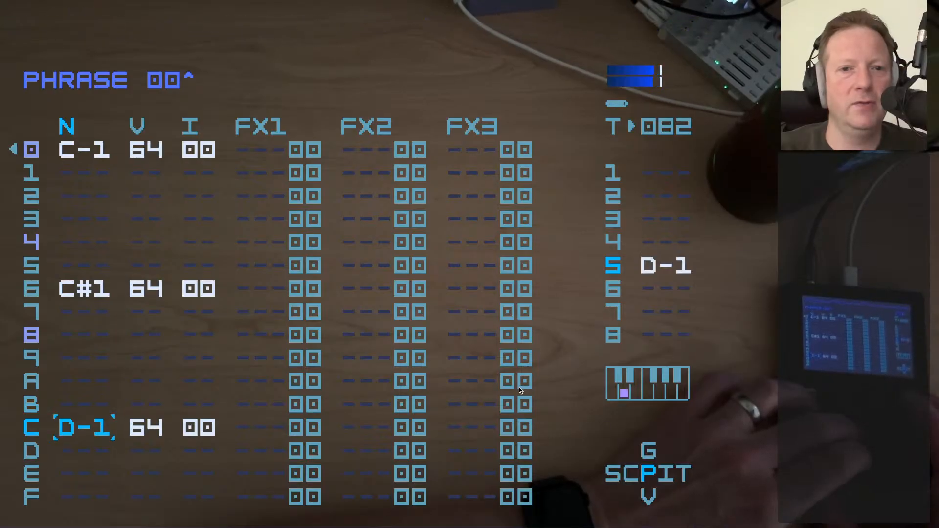
Play phrase 00 in full, stop playback, and return to chain 50
{"action": "key", "text": "Up"}
{"action": "key", "text": "Up"}
{"action": "key", "text": "Up"}
{"action": "key", "text": "Up"}
{"action": "key", "text": "Up"}
{"action": "key", "text": "Up"}
{"action": "key", "text": "Up"}
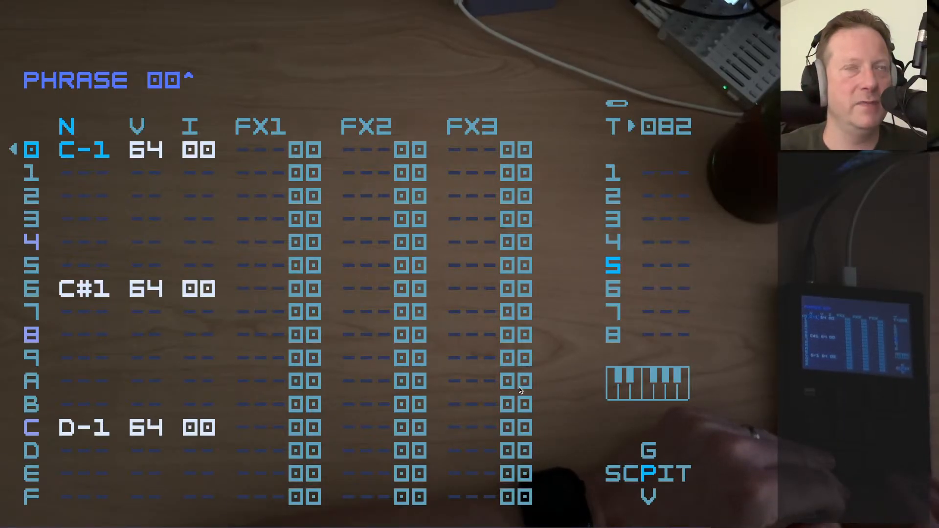
{"action": "key", "text": "space"}
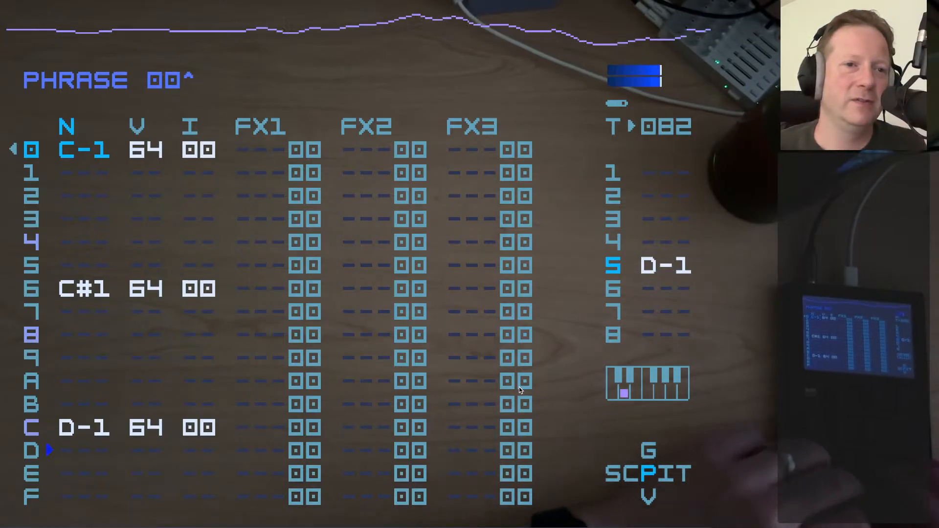
{"action": "key", "text": "space"}
{"action": "key", "text": "shift+Left"}
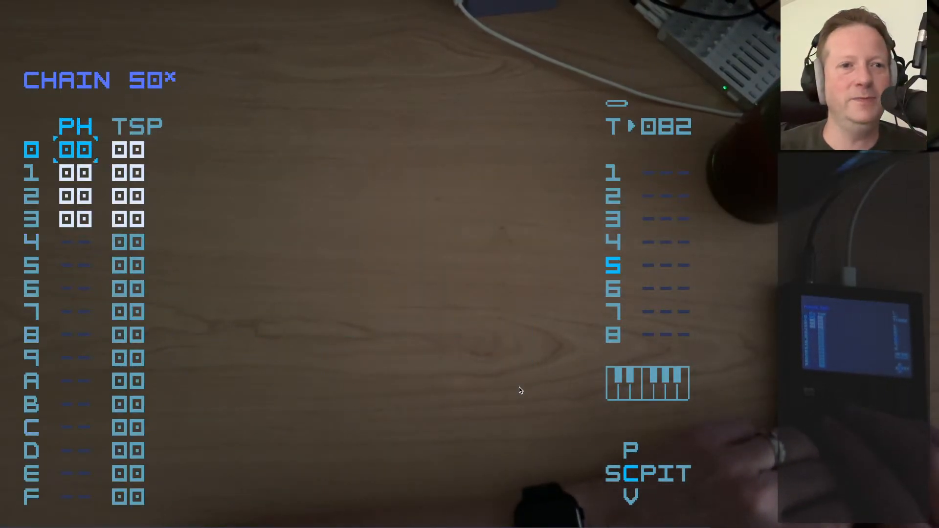
Open chain 60 from row 08 of track 6 and examine its transpose values and phrase 04
{"action": "key", "text": "shift+Left"}
{"action": "key", "text": "Right"}
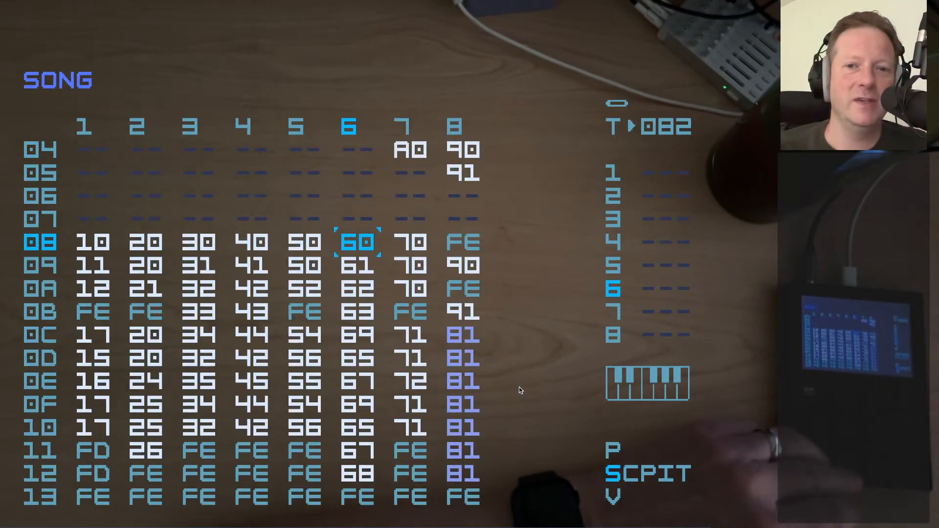
{"action": "key", "text": "shift+Right"}
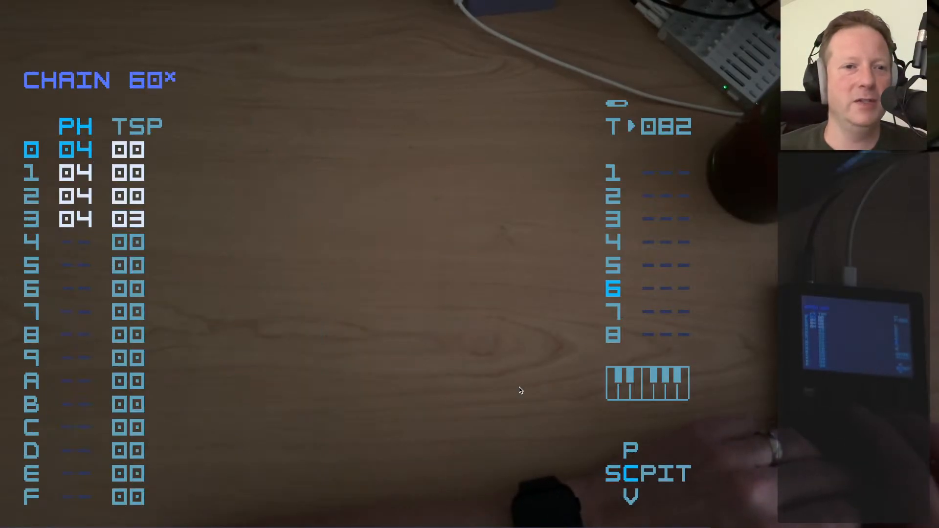
{"action": "key", "text": "shift+Right"}
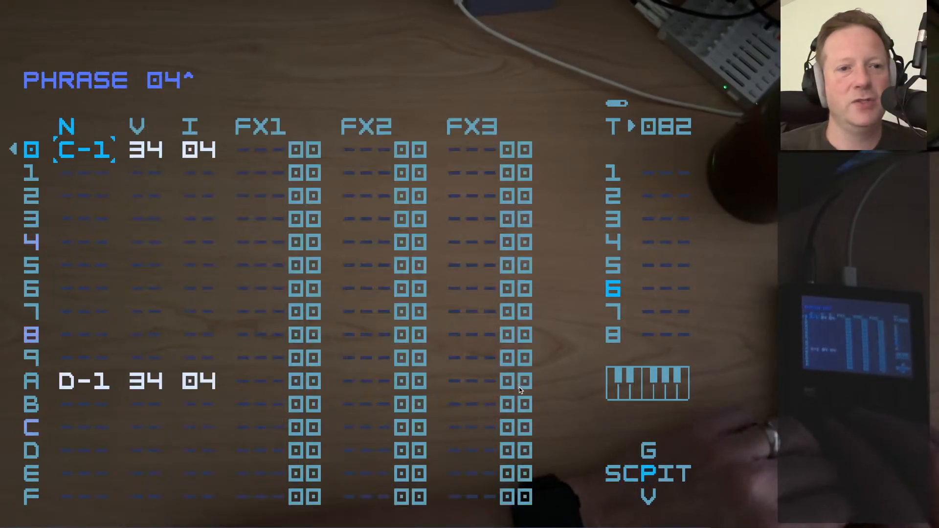
{"action": "key", "text": "shift+Left"}
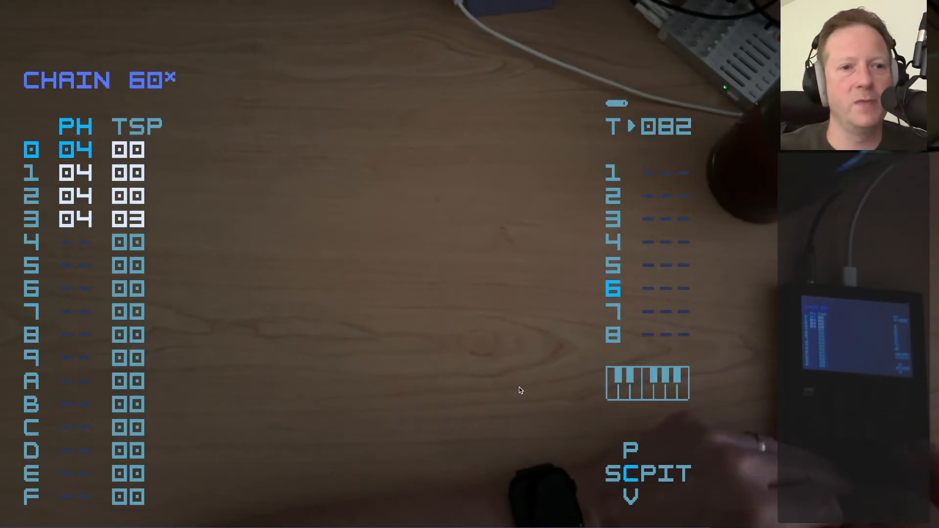
Play chain 60, follow the playback in phrase 04, and stop it
{"action": "key", "text": "space"}
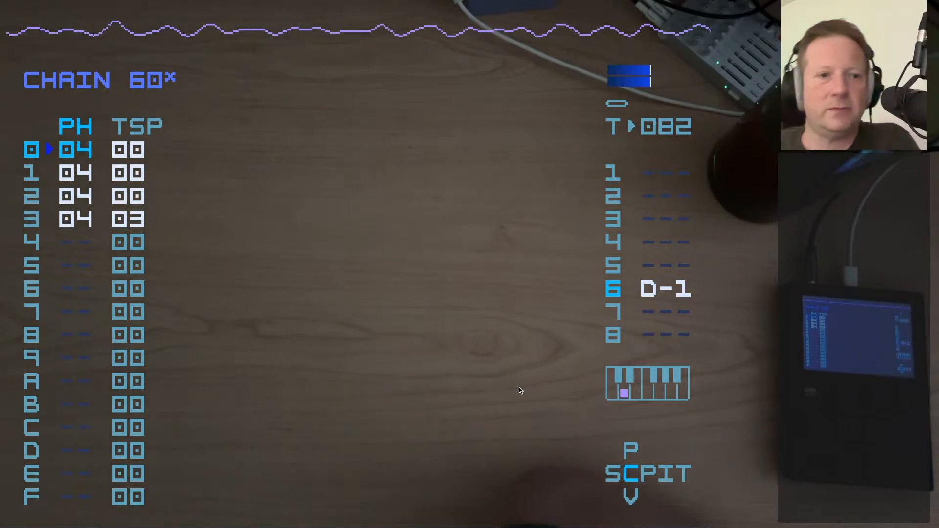
{"action": "key", "text": "shift+Right"}
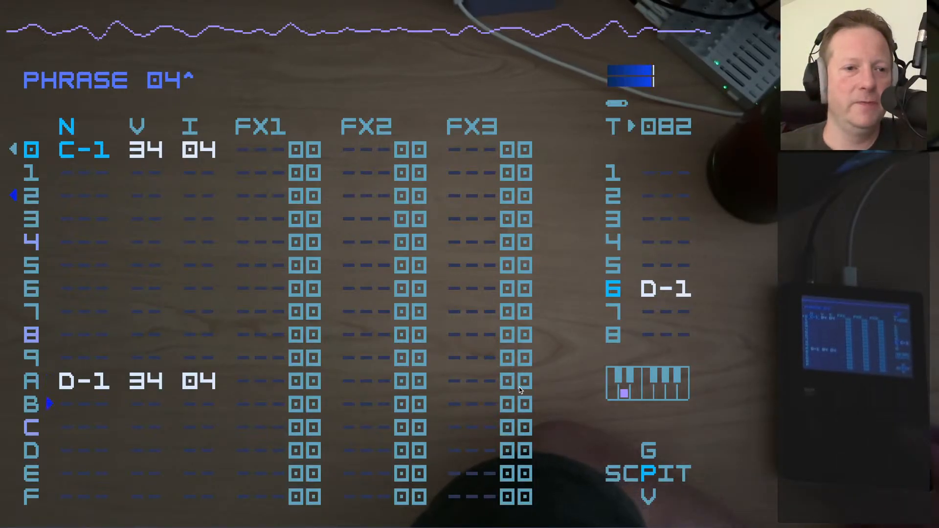
{"action": "key", "text": "space"}
Audition the C-1 note in row 0 of phrase 04
{"action": "key", "text": "Down"}
{"action": "key", "text": "Down"}
{"action": "key", "text": "Down"}
{"action": "key", "text": "Down"}
{"action": "key", "text": "Down"}
{"action": "key", "text": "Down"}
{"action": "key", "text": "Up"}
{"action": "key", "text": "Up"}
{"action": "key", "text": "Up"}
{"action": "key", "text": "Up"}
{"action": "key", "text": "Up"}
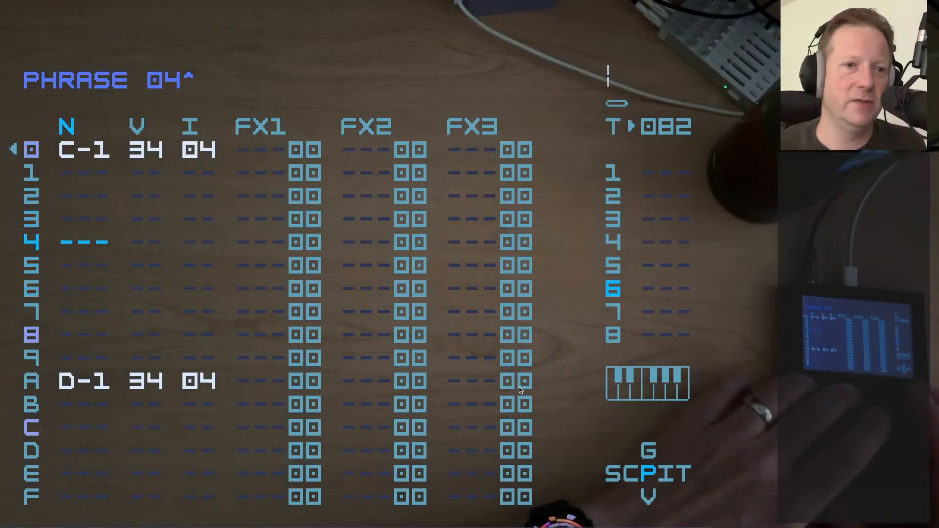
{"action": "key", "text": "Up"}
{"action": "key", "text": "space"}
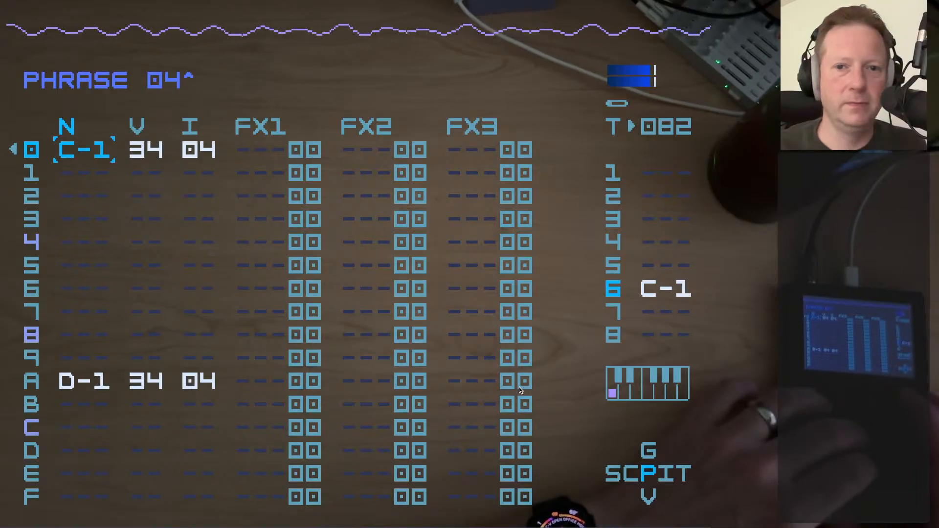
{"action": "key", "text": "space"}
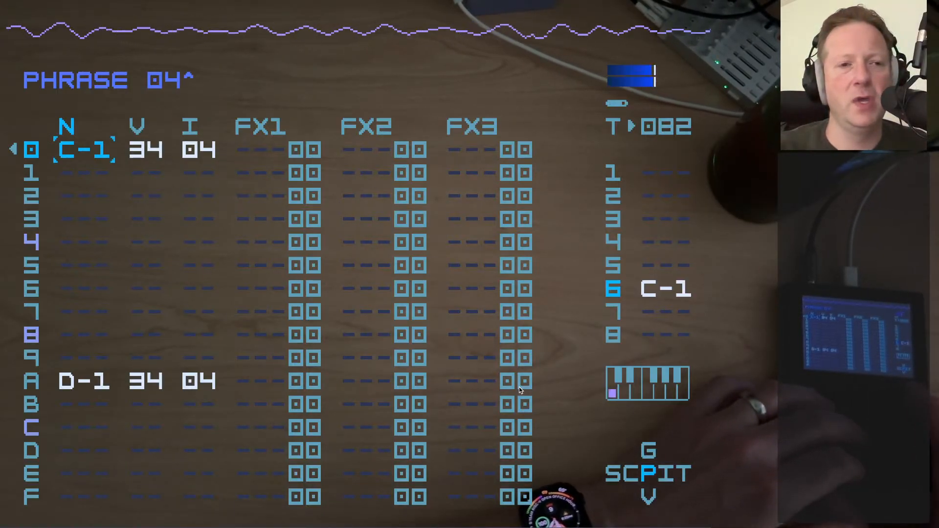
Audition the D-1 note in row A of phrase 04
{"action": "key", "text": "Down"}
{"action": "key", "text": "Down"}
{"action": "key", "text": "Down"}
{"action": "key", "text": "Down"}
{"action": "key", "text": "Down"}
{"action": "key", "text": "Down"}
{"action": "key", "text": "Down"}
{"action": "key", "text": "Down"}
{"action": "key", "text": "Down"}
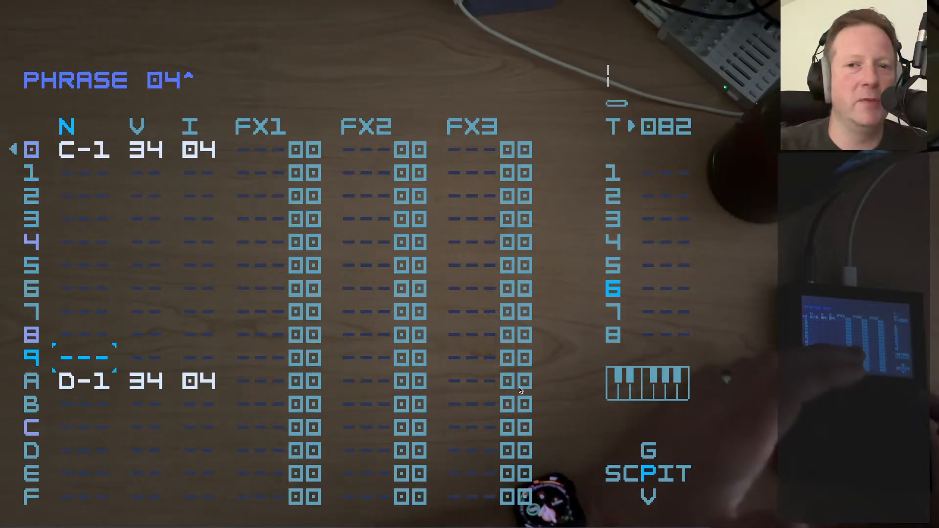
{"action": "key", "text": "Down"}
{"action": "key", "text": "x"}
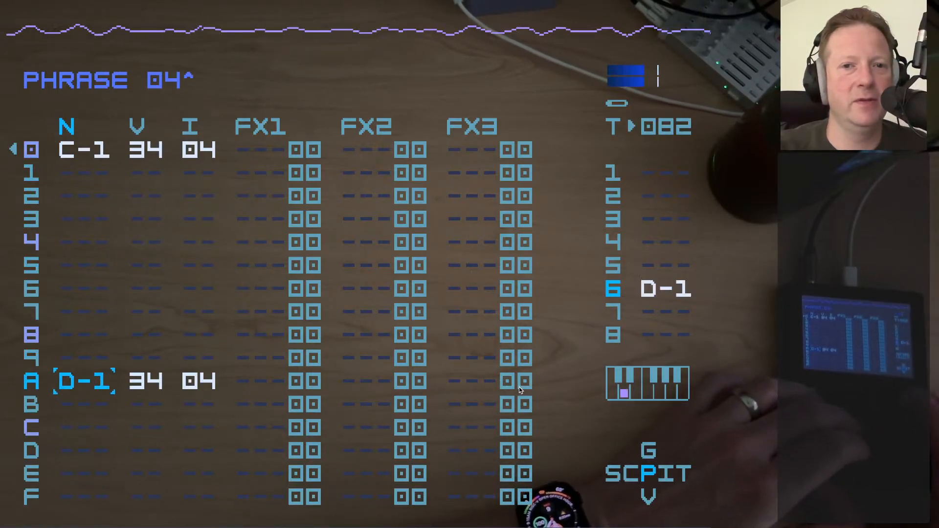
{"action": "key", "text": "x"}
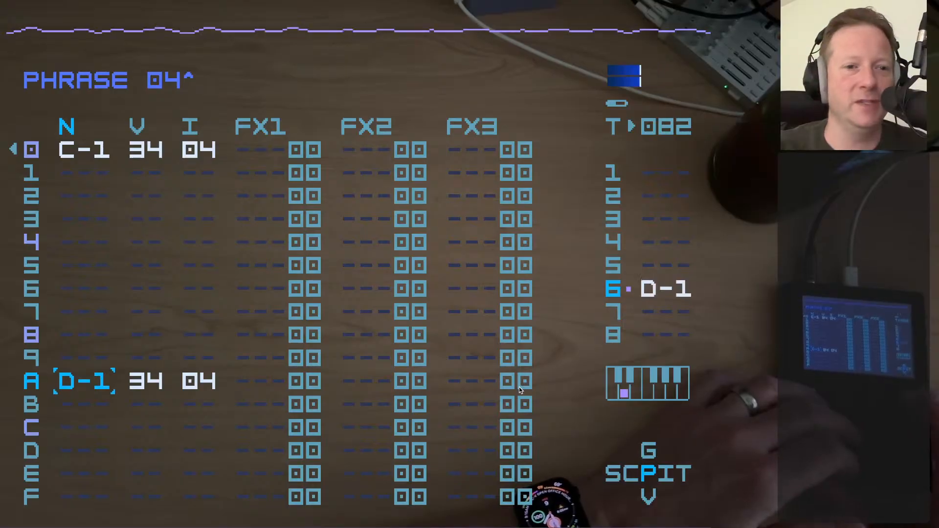
Play phrase 04, stop playback, and return to chain 60
{"action": "key", "text": "space"}
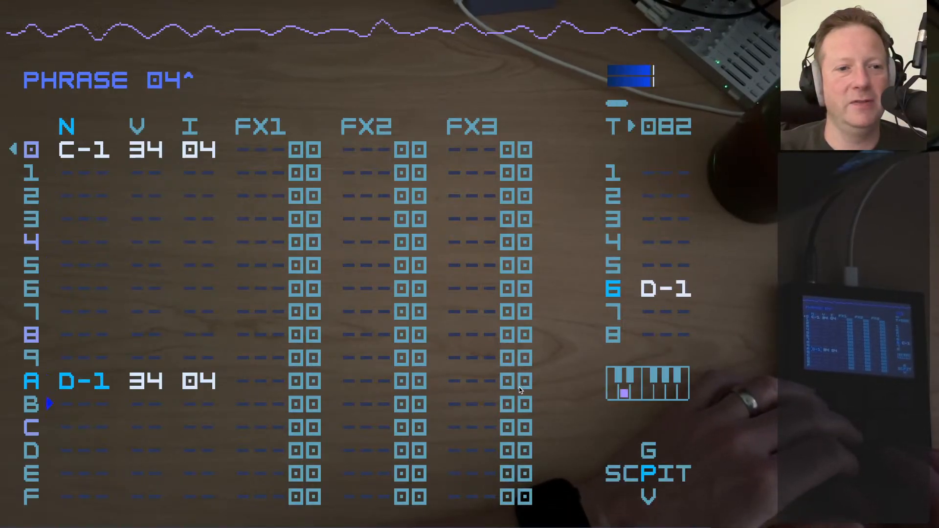
{"action": "key", "text": "space"}
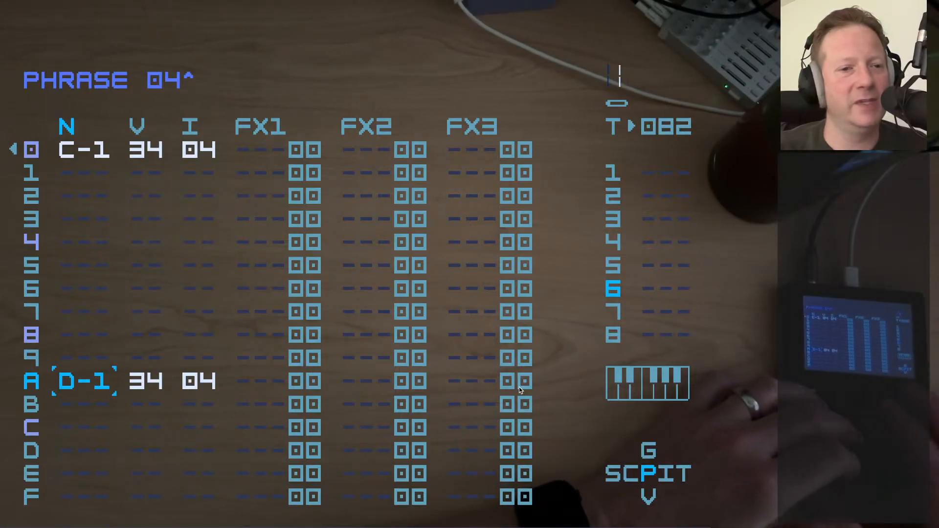
{"action": "key", "text": "shift+Left"}
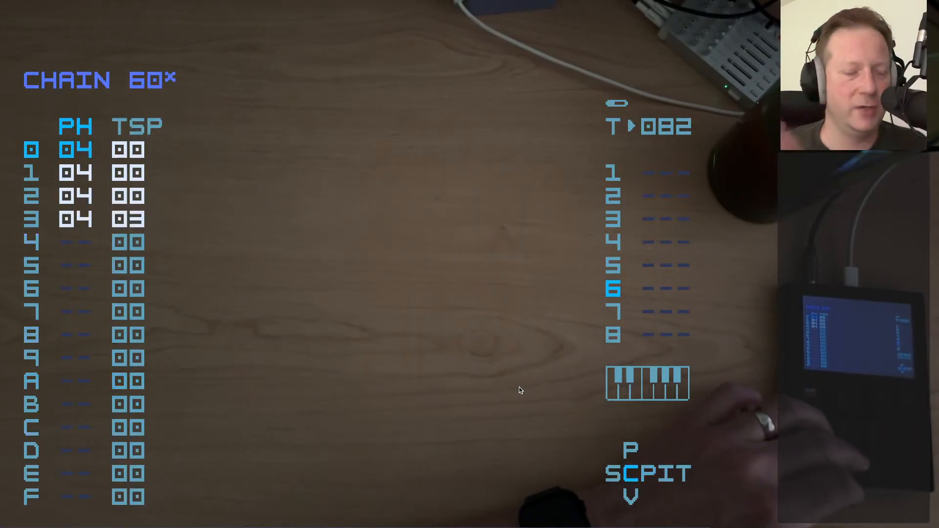
Inspect the phrase number and transpose value in row 3 of chain 60
{"action": "key", "text": "shift+alt"}
{"action": "key", "text": "Down"}
{"action": "key", "text": "Down"}
{"action": "key", "text": "Down"}
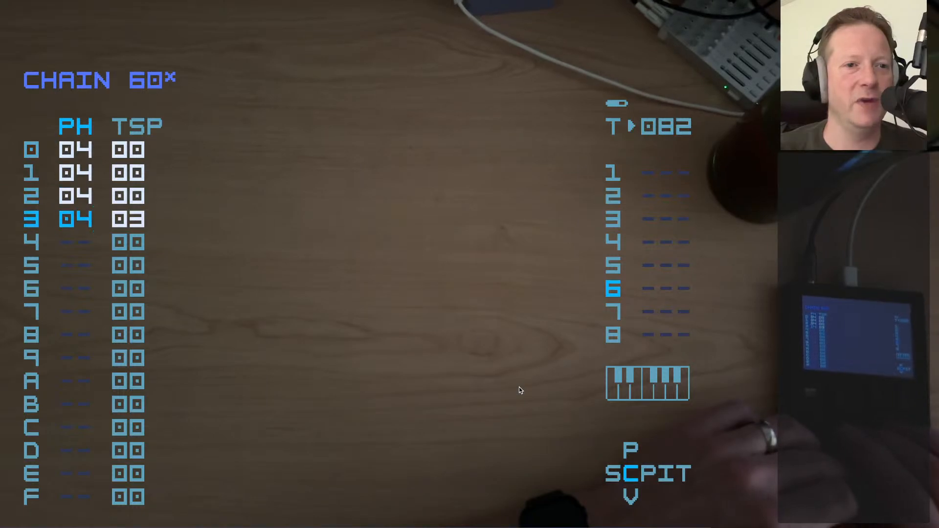
{"action": "key", "text": "Right"}
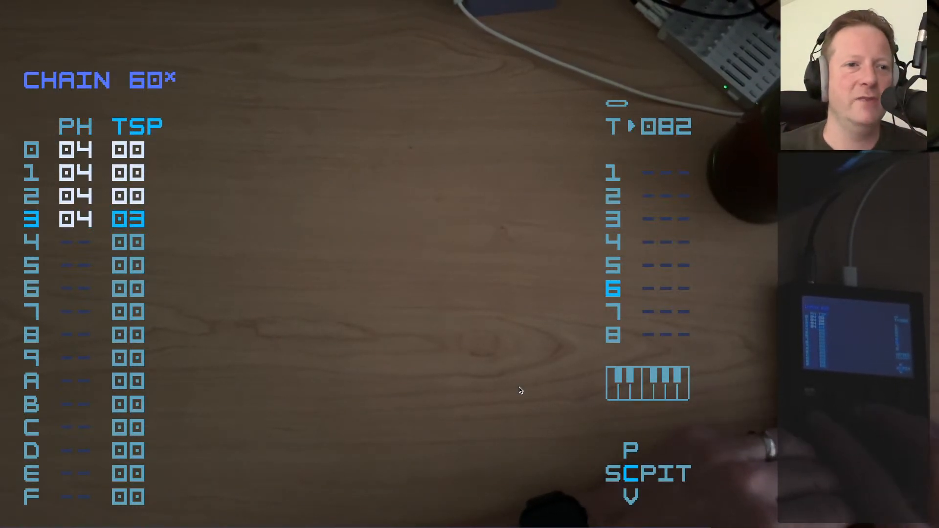
{"action": "key", "text": "Left"}
{"action": "key", "text": "Right"}
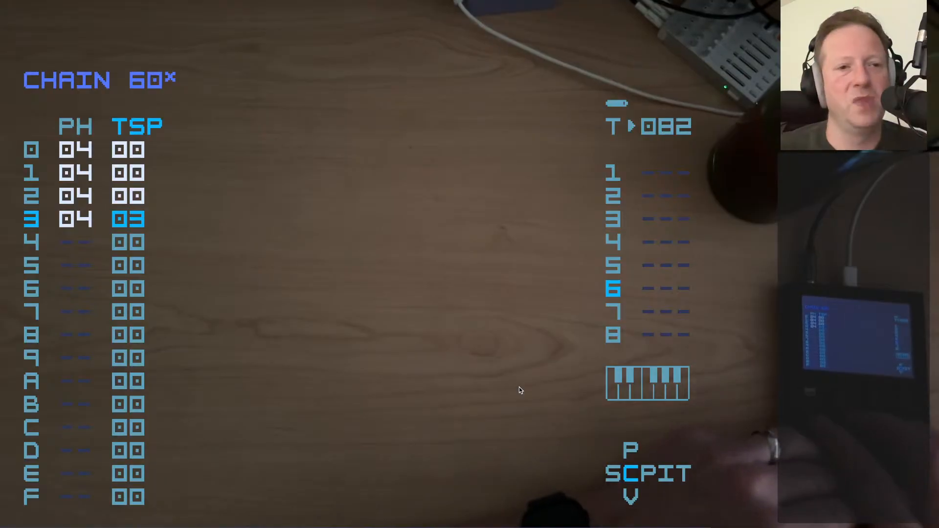
{"action": "key", "text": "Right"}
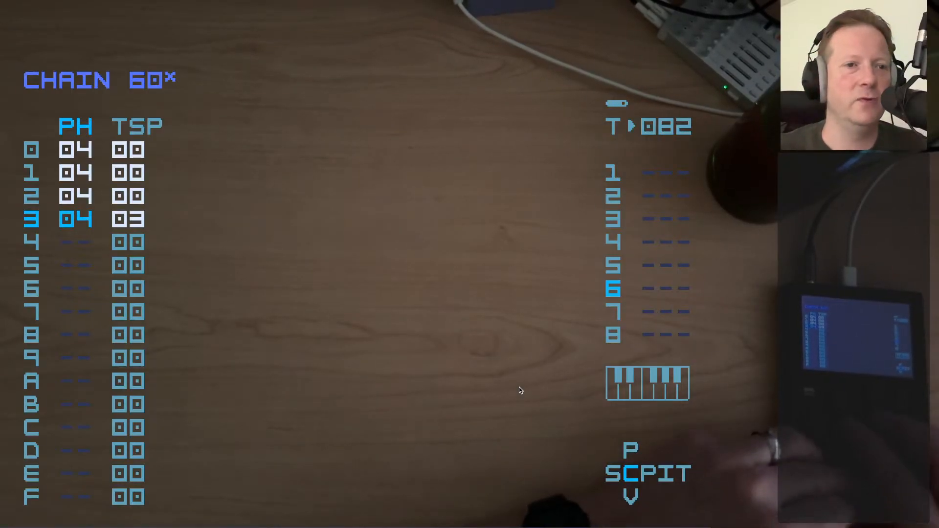
Open phrase 04 from row 3 of chain 60, play it with that row's transpose, and stop playback
{"action": "key", "text": "shift+Right"}
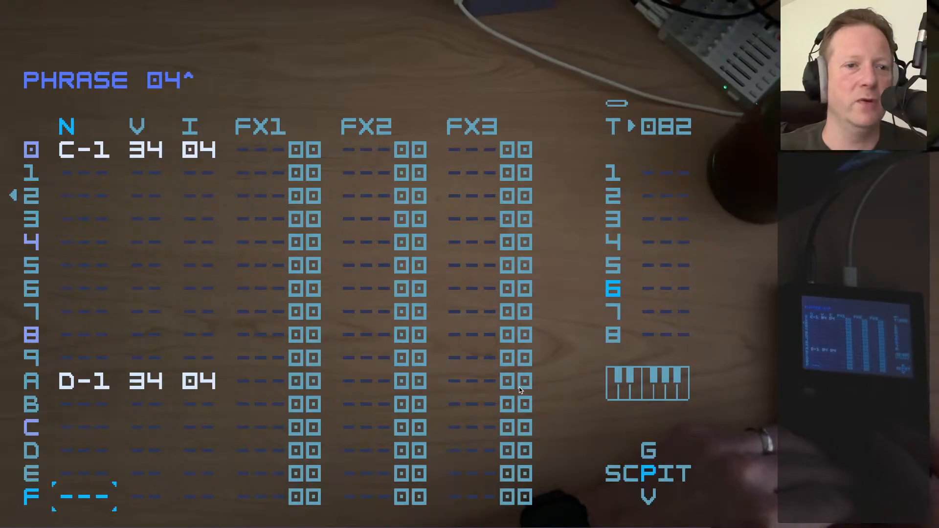
{"action": "key", "text": "Down"}
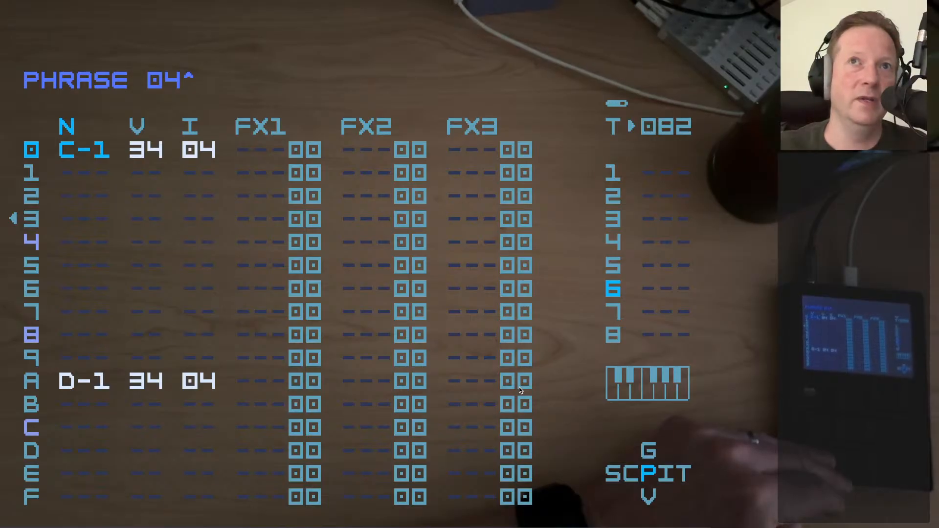
{"action": "key", "text": "Down"}
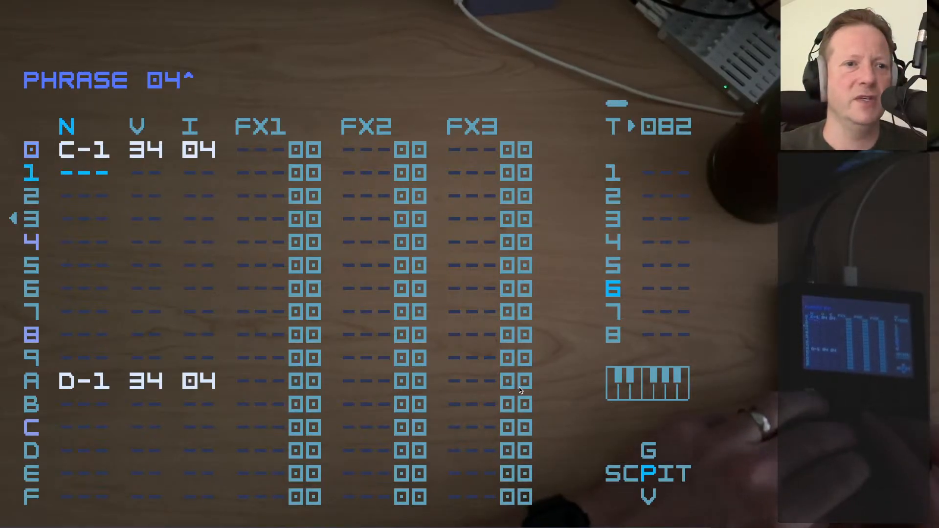
{"action": "key", "text": "Down"}
{"action": "key", "text": "Down"}
{"action": "key", "text": "Up"}
{"action": "key", "text": "Up"}
{"action": "key", "text": "Up"}
{"action": "key", "text": "Up"}
{"action": "key", "text": "Up"}
{"action": "key", "text": "Up"}
{"action": "key", "text": "Up"}
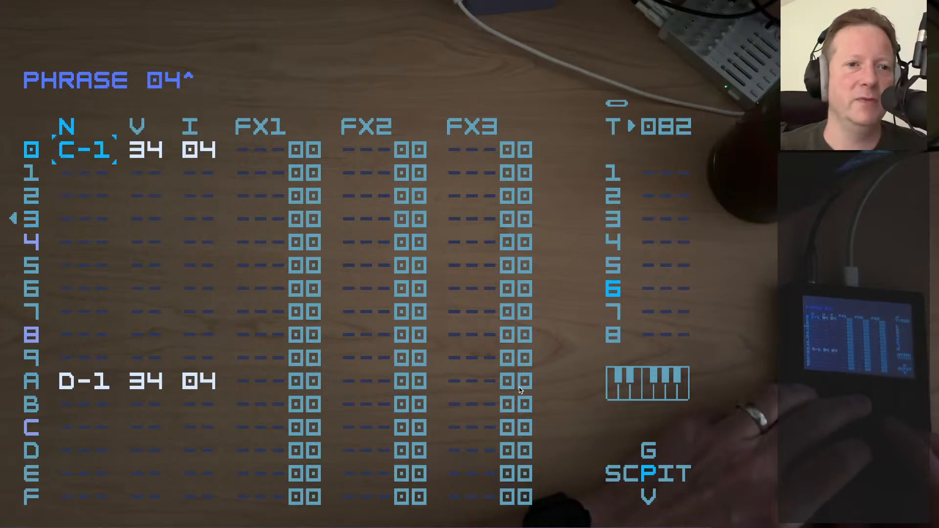
{"action": "key", "text": "space"}
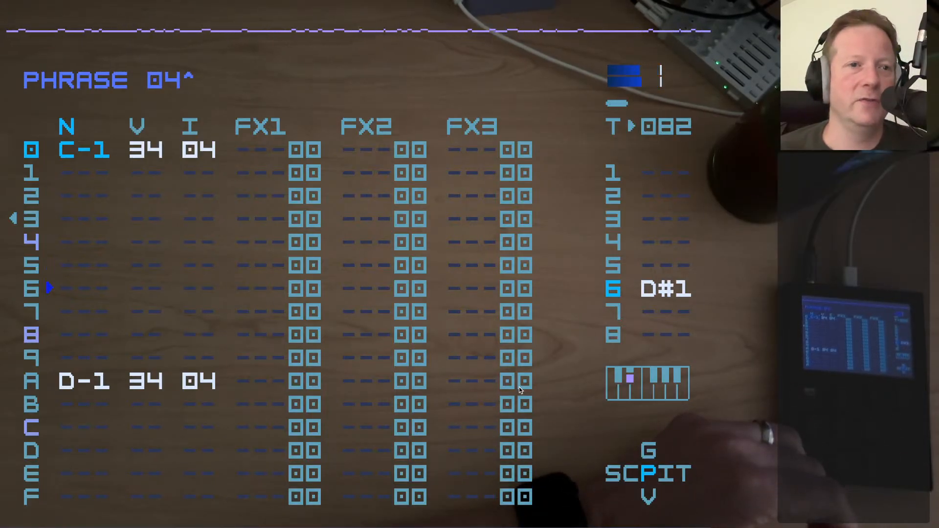
{"action": "key", "text": "space"}
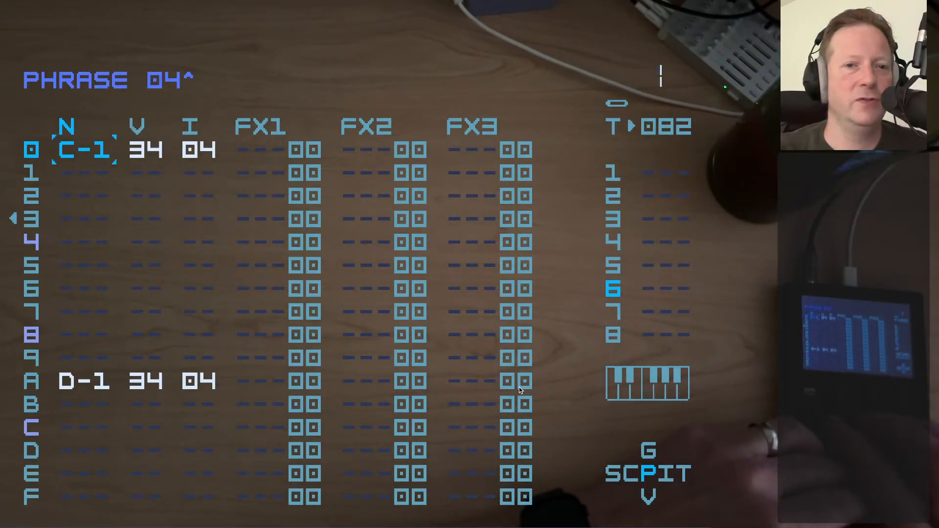
Open track 7's chain 70 from song row 08 and check the phrase and transpose values in its row 0
{"action": "key", "text": "shift+Left"}
{"action": "key", "text": "shift+Left"}
{"action": "key", "text": "Right"}
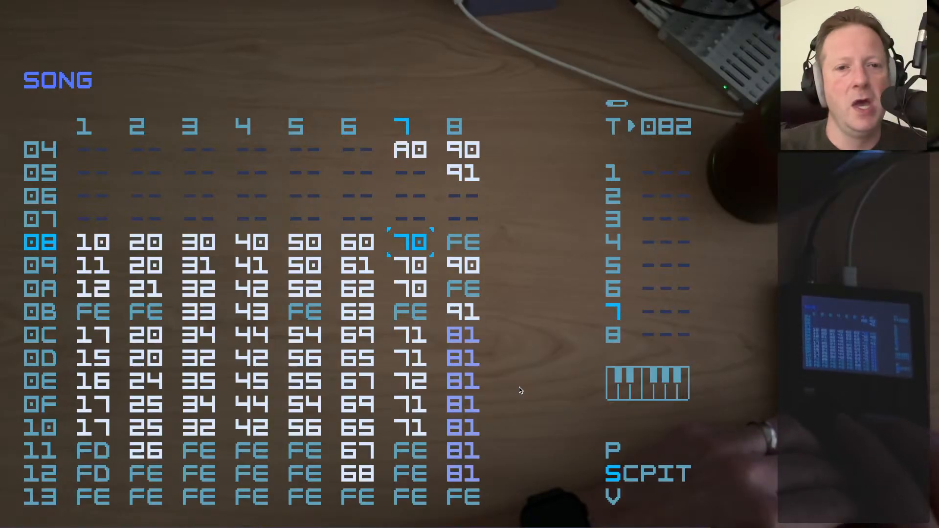
{"action": "key", "text": "shift+Right"}
{"action": "key", "text": "Up"}
{"action": "key", "text": "Up"}
{"action": "key", "text": "Up"}
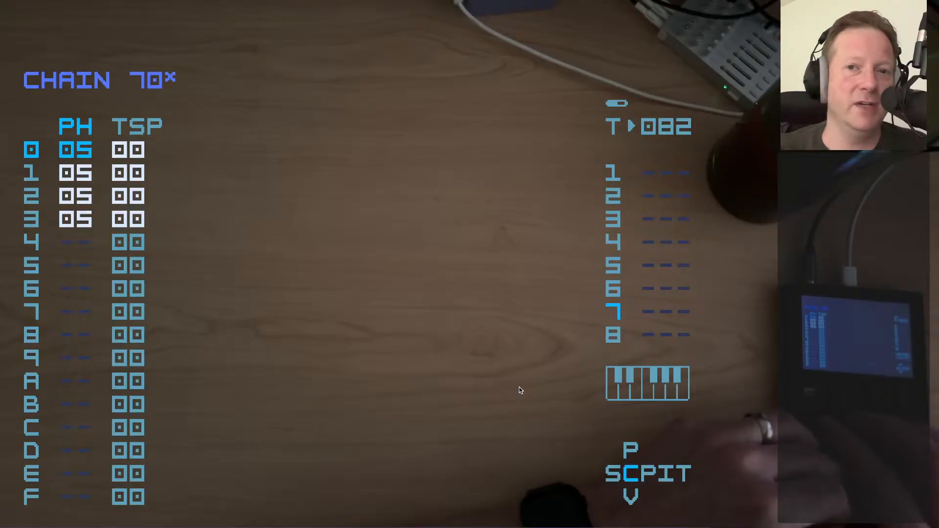
{"action": "key", "text": "Right"}
{"action": "key", "text": "Left"}
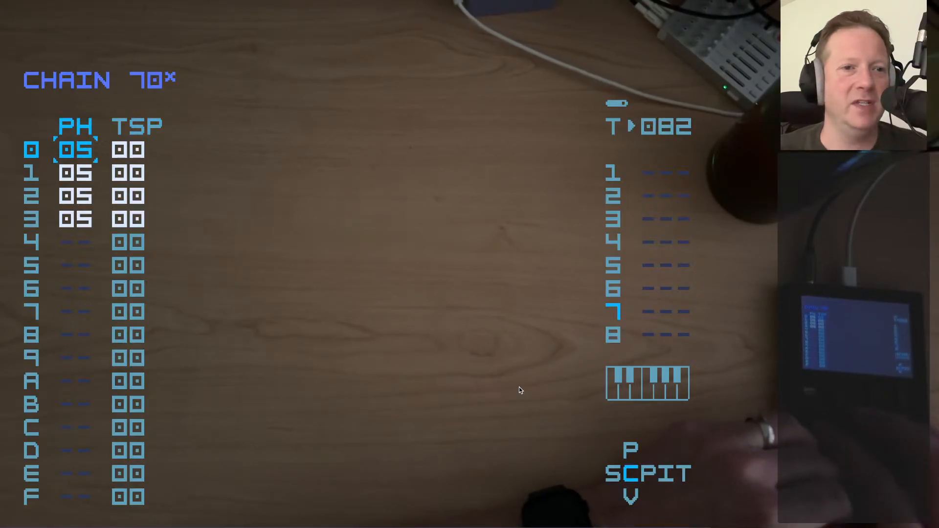
Open phrase 05 and examine the SCA command and its value in FX3 of row 0
{"action": "key", "text": "shift+Right"}
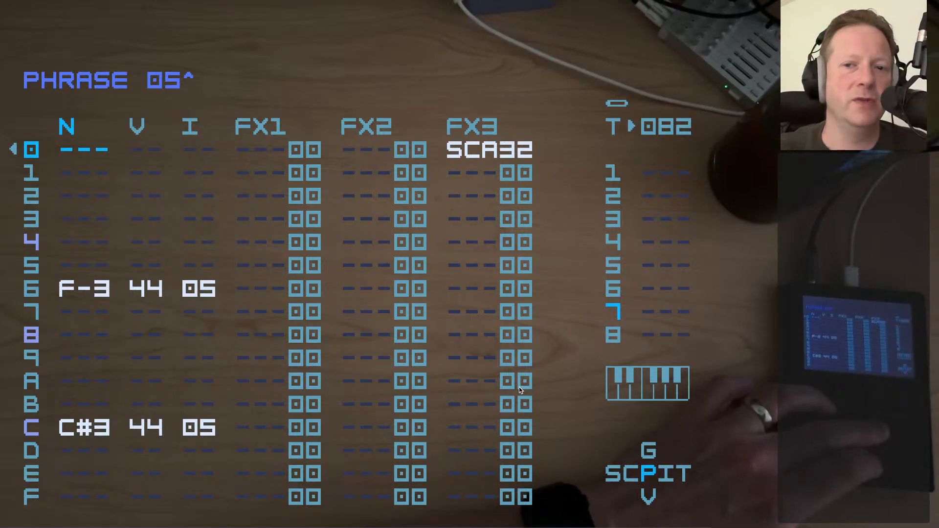
{"action": "key", "text": "Right"}
{"action": "key", "text": "Right"}
{"action": "key", "text": "Right"}
{"action": "key", "text": "Right"}
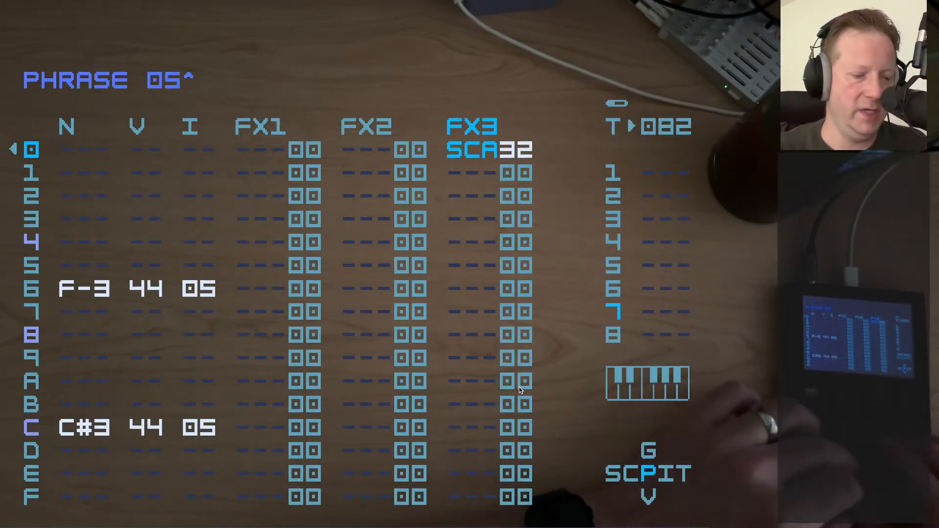
{"action": "key", "text": "Right"}
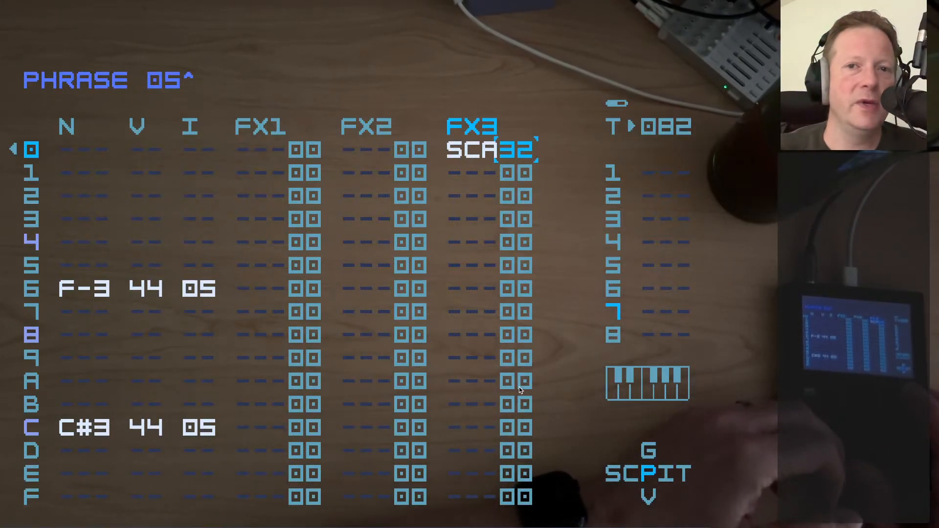
{"action": "key", "text": "Left"}
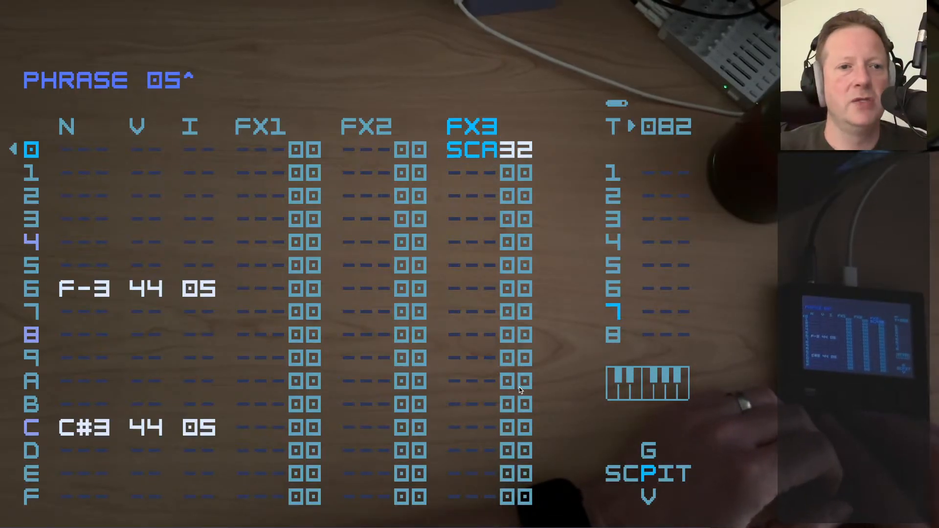
Go through the F-3 note in row 6 and the C#3 note in row C of phrase 05
{"action": "key", "text": "Down"}
{"action": "key", "text": "Down"}
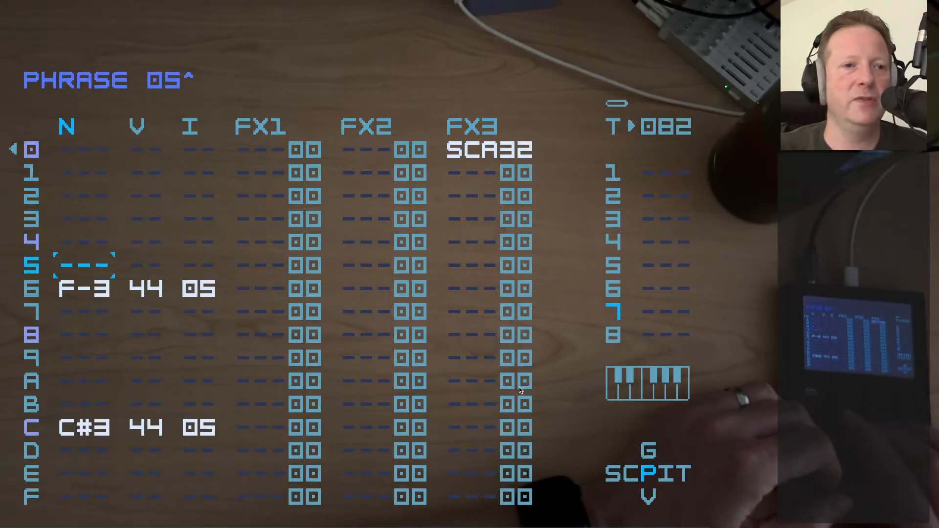
{"action": "key", "text": "Down"}
{"action": "key", "text": "Down"}
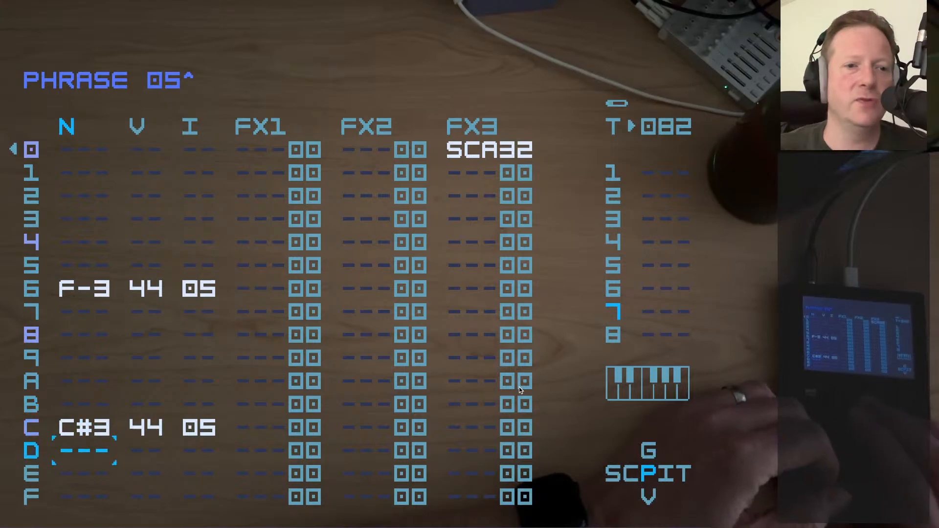
{"action": "key", "text": "Up"}
{"action": "key", "text": "Up"}
{"action": "key", "text": "Up"}
{"action": "key", "text": "Up"}
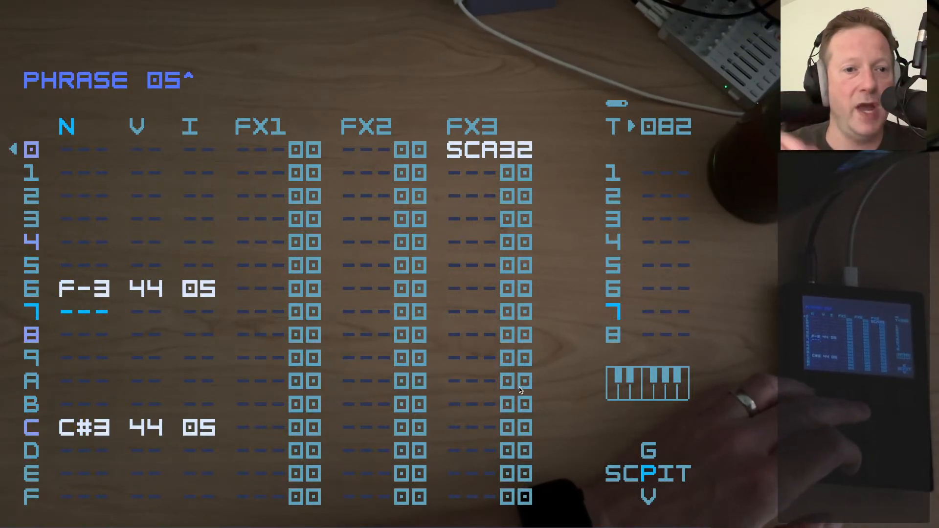
{"action": "key", "text": "Up"}
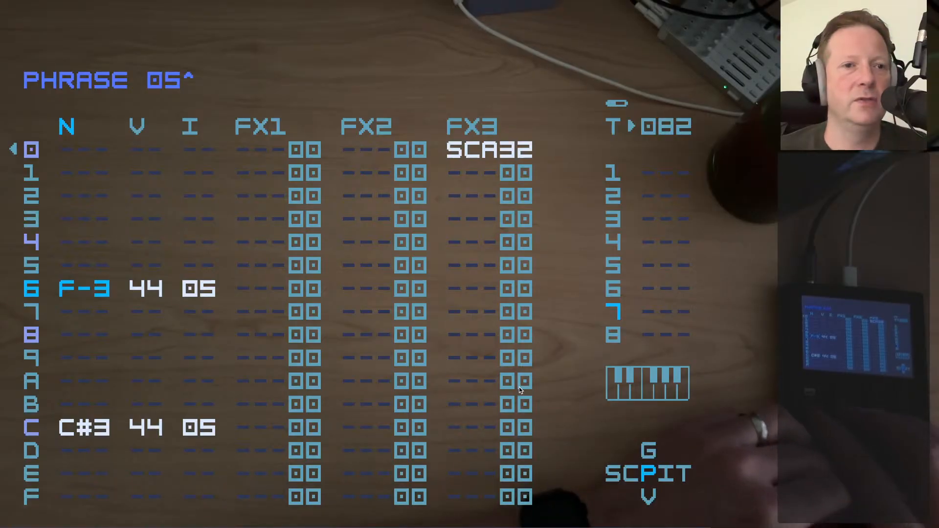
Return to the song and compare the chains in rows 00 and 08 across the tracks
{"action": "key", "text": "shift+Left"}
{"action": "key", "text": "shift+Left"}
{"action": "key", "text": "Up"}
{"action": "key", "text": "Up"}
{"action": "key", "text": "Up"}
{"action": "key", "text": "Up"}
{"action": "key", "text": "Up"}
{"action": "key", "text": "Up"}
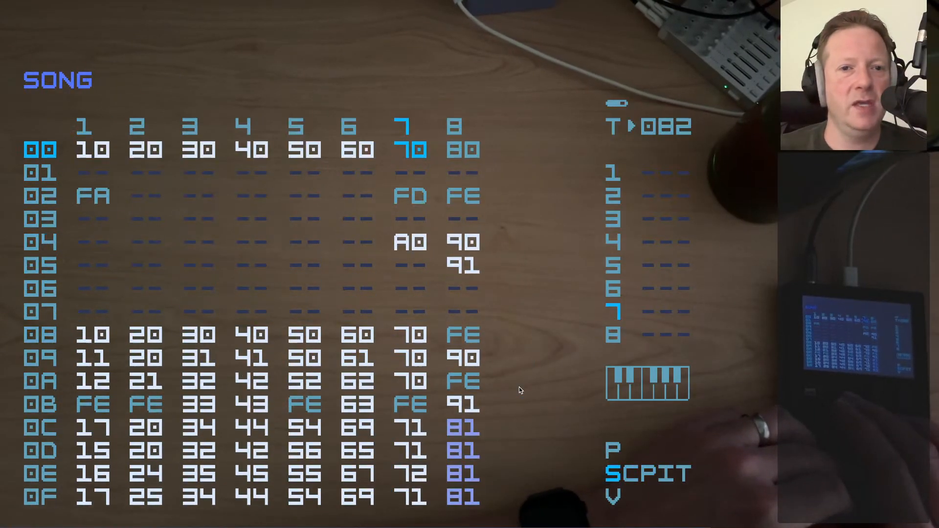
{"action": "key", "text": "Down"}
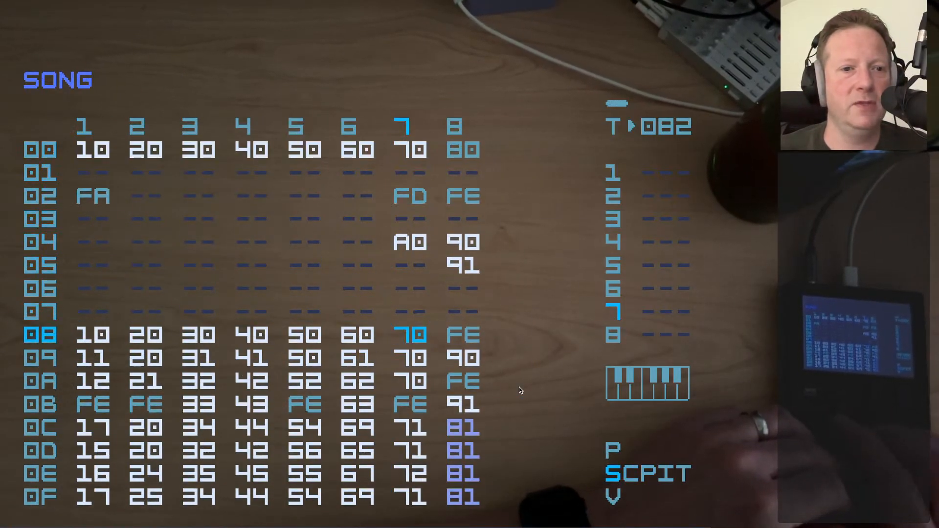
{"action": "key", "text": "Left"}
{"action": "key", "text": "Left"}
{"action": "key", "text": "Left"}
{"action": "key", "text": "Left"}
{"action": "key", "text": "Left"}
{"action": "key", "text": "Left"}
{"action": "key", "text": "Right"}
{"action": "key", "text": "Right"}
{"action": "key", "text": "Right"}
{"action": "key", "text": "Right"}
{"action": "key", "text": "Right"}
{"action": "key", "text": "Right"}
{"action": "key", "text": "Right"}
{"action": "key", "text": "Up"}
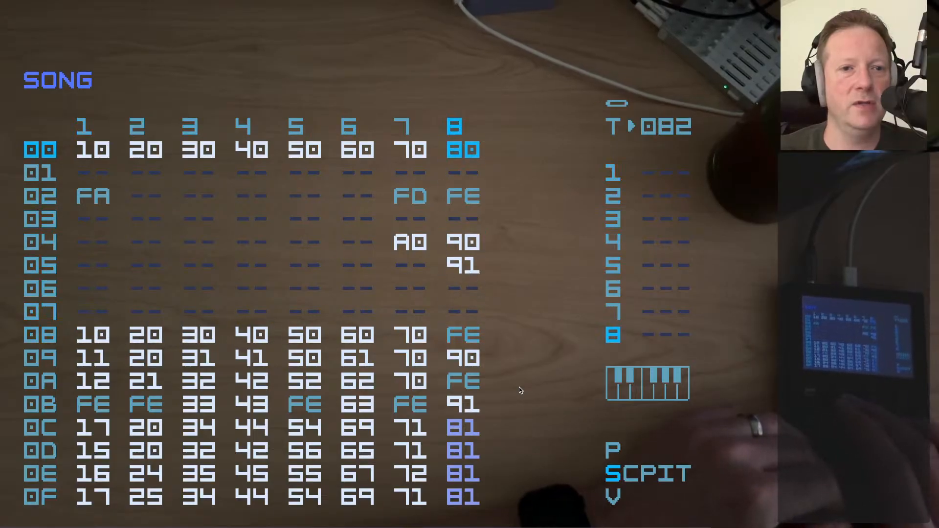
Play song row 00 from track 1 and stop playback
{"action": "key", "text": "Left"}
{"action": "key", "text": "Left"}
{"action": "key", "text": "Left"}
{"action": "key", "text": "Left"}
{"action": "key", "text": "Left"}
{"action": "key", "text": "Left"}
{"action": "key", "text": "Left"}
{"action": "key", "text": "space"}
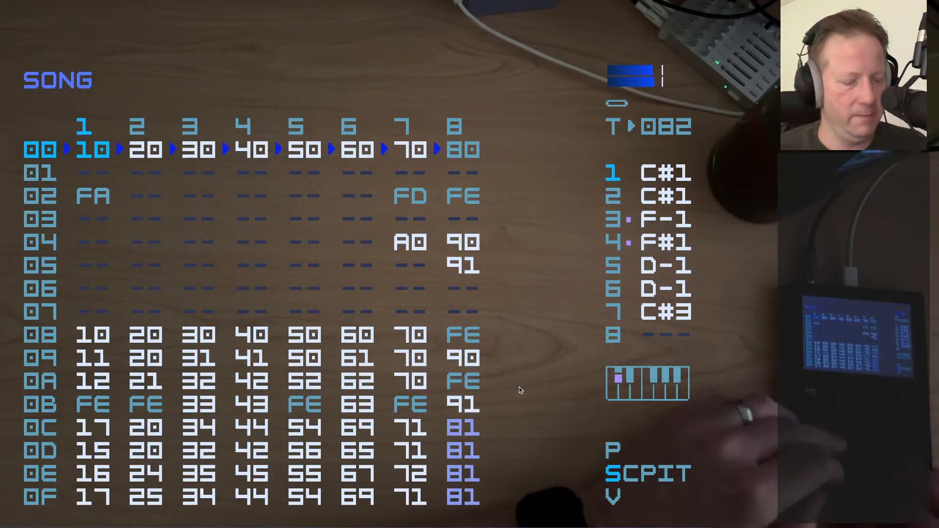
{"action": "key", "text": "space"}
Open chain 90 of track 8 from song row 09
{"action": "key", "text": "Down"}
{"action": "key", "text": "Down"}
{"action": "key", "text": "Down"}
{"action": "key", "text": "Down"}
{"action": "key", "text": "Down"}
{"action": "key", "text": "Down"}
{"action": "key", "text": "Down"}
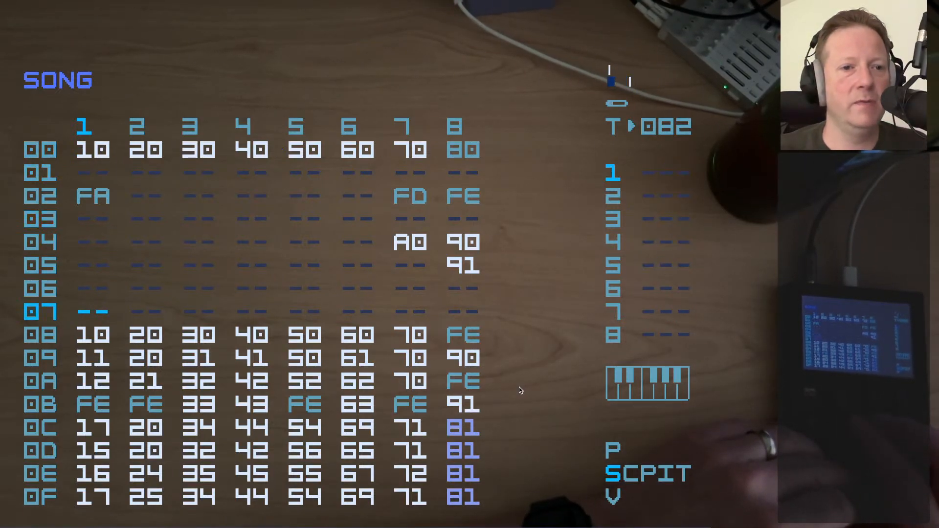
{"action": "key", "text": "Down"}
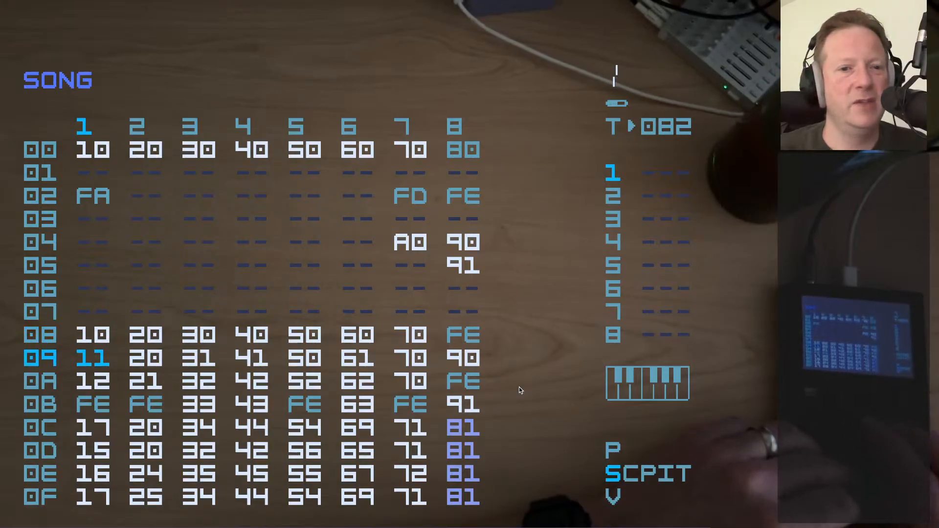
{"action": "key", "text": "Right"}
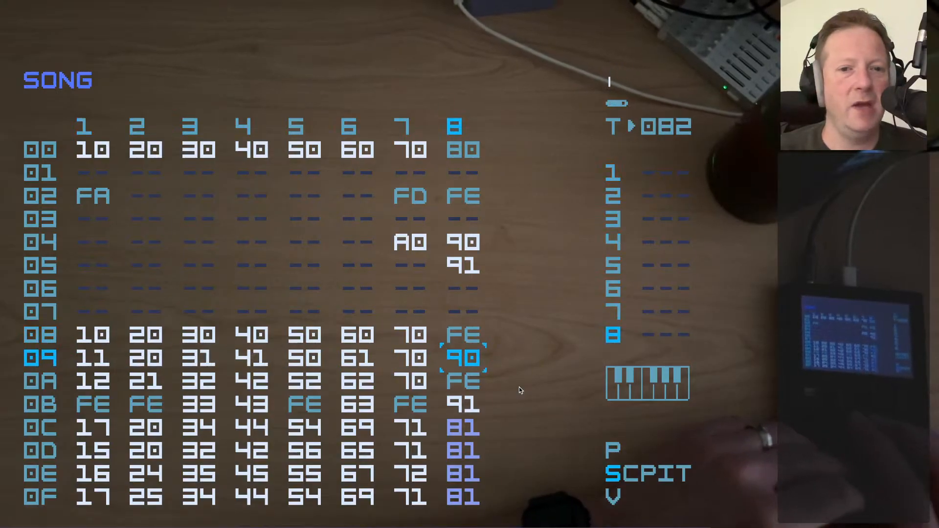
{"action": "key", "text": "Down"}
{"action": "key", "text": "Down"}
{"action": "key", "text": "Up"}
{"action": "key", "text": "Up"}
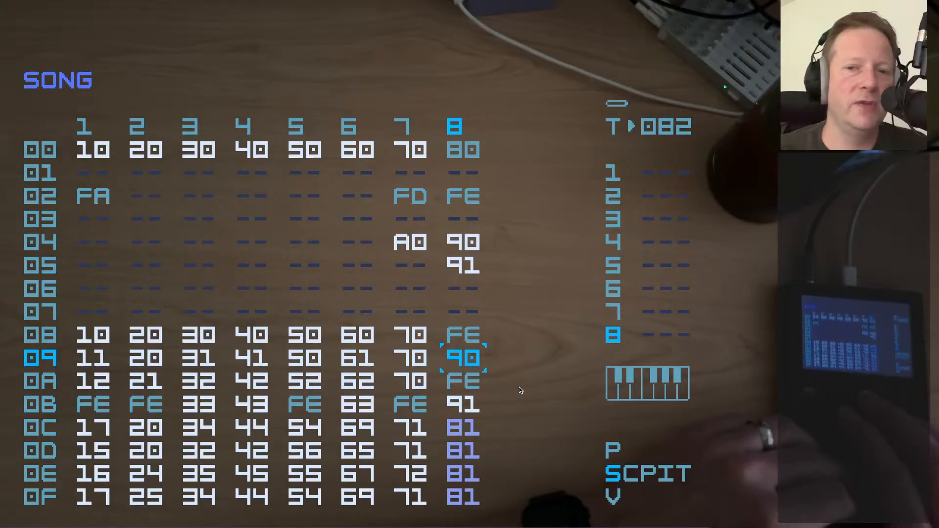
{"action": "key", "text": "shift+Right"}
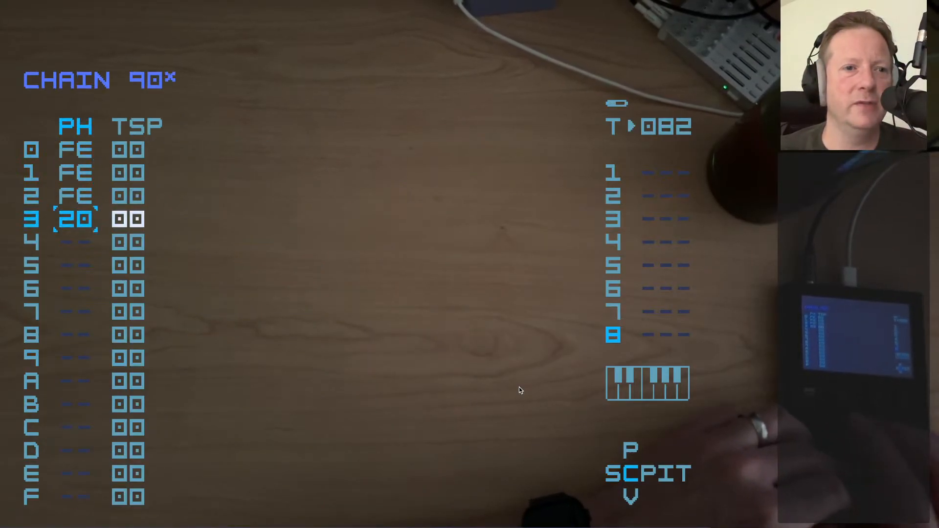
Look at phrase FE from row 2 of chain 90 and return to the chain
{"action": "key", "text": "shift+Right"}
{"action": "key", "text": "Up"}
{"action": "key", "text": "Up"}
{"action": "key", "text": "Up"}
{"action": "key", "text": "Up"}
{"action": "key", "text": "Up"}
{"action": "key", "text": "Up"}
{"action": "key", "text": "Up"}
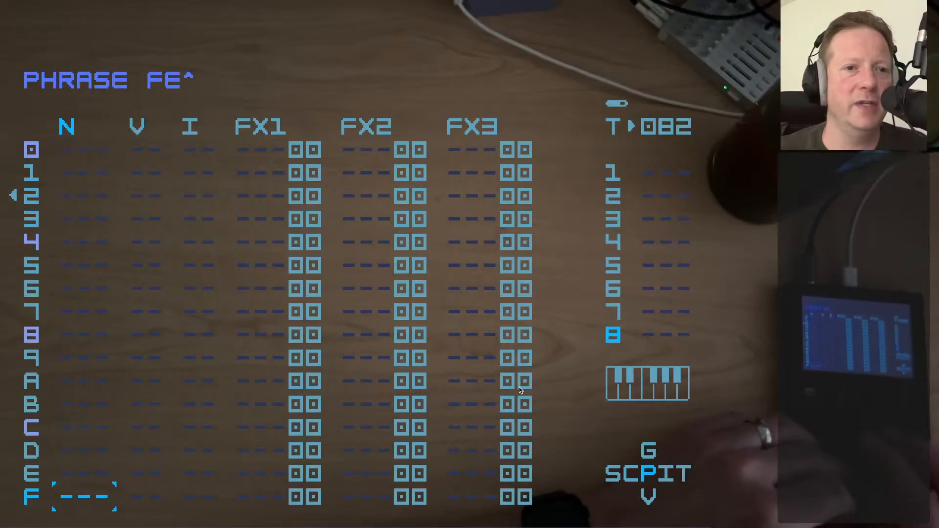
{"action": "key", "text": "Down"}
{"action": "key", "text": "shift+Left"}
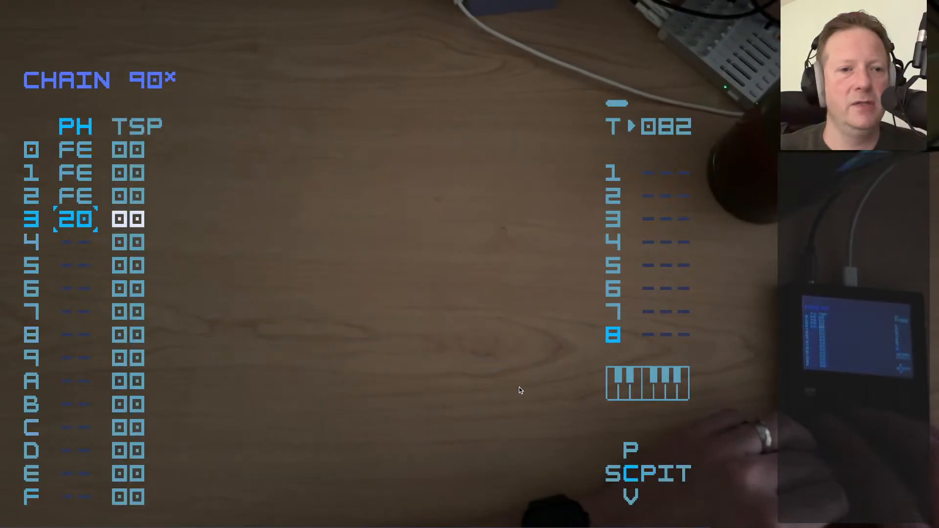
Go back to the song, reopen chain 90 from row 09, and open phrase 20 from the chain's row 3
{"action": "key", "text": "shift+Left"}
{"action": "key", "text": "Up"}
{"action": "key", "text": "Up"}
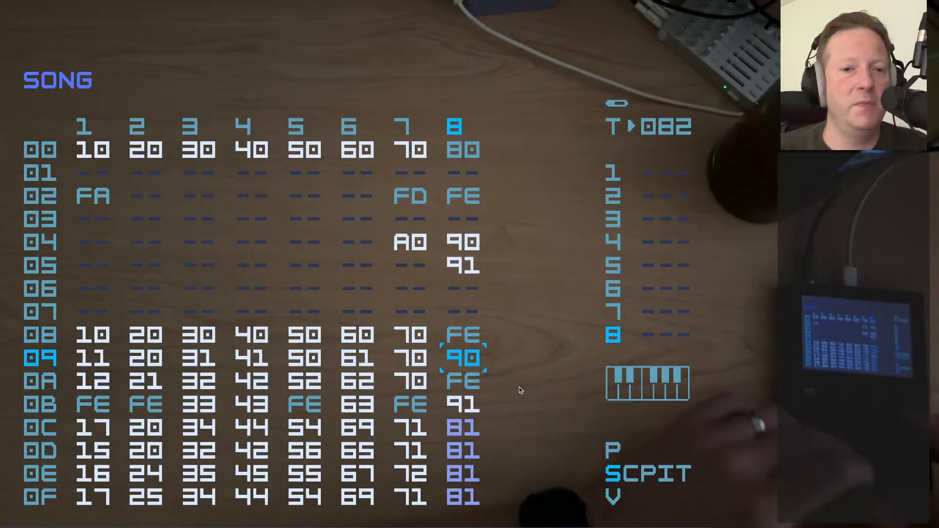
{"action": "key", "text": "shift+Right"}
{"action": "key", "text": "Up"}
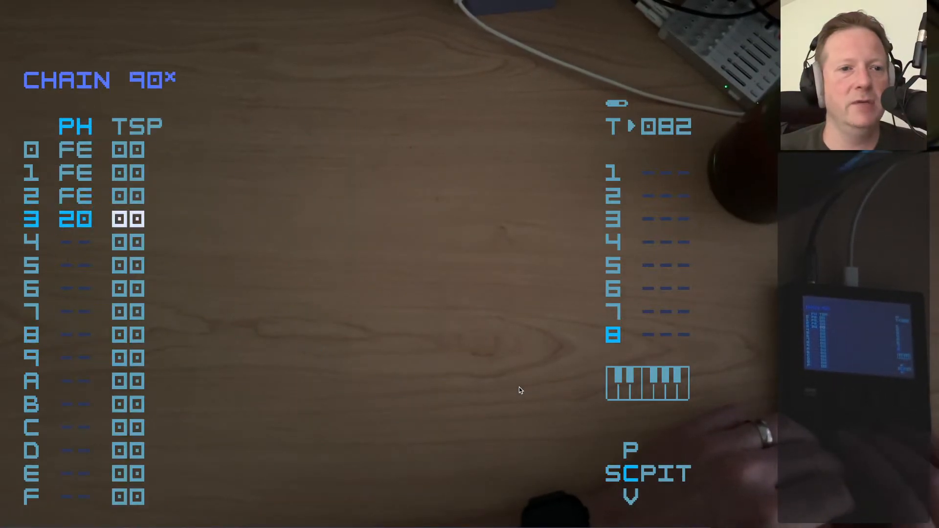
{"action": "key", "text": "shift+Right"}
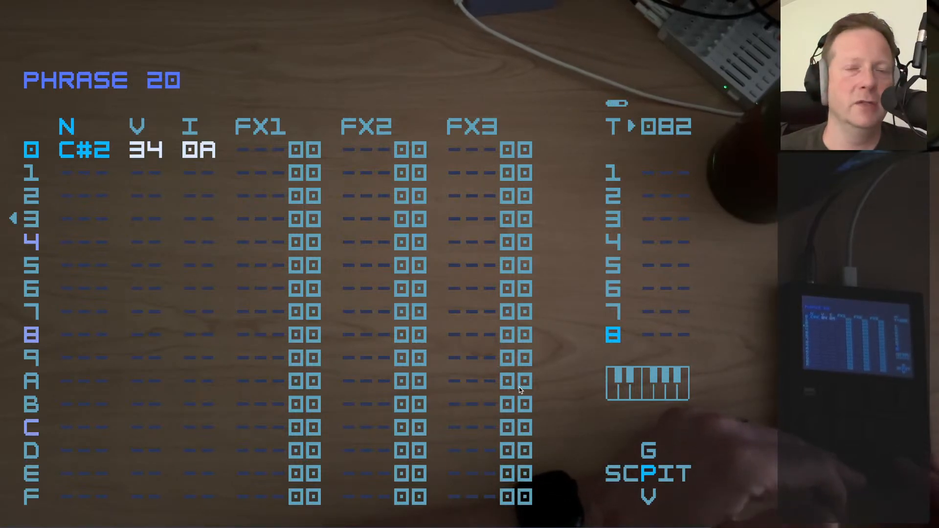
Play phrase 20, stop playback, and return to the song
{"action": "key", "text": "space"}
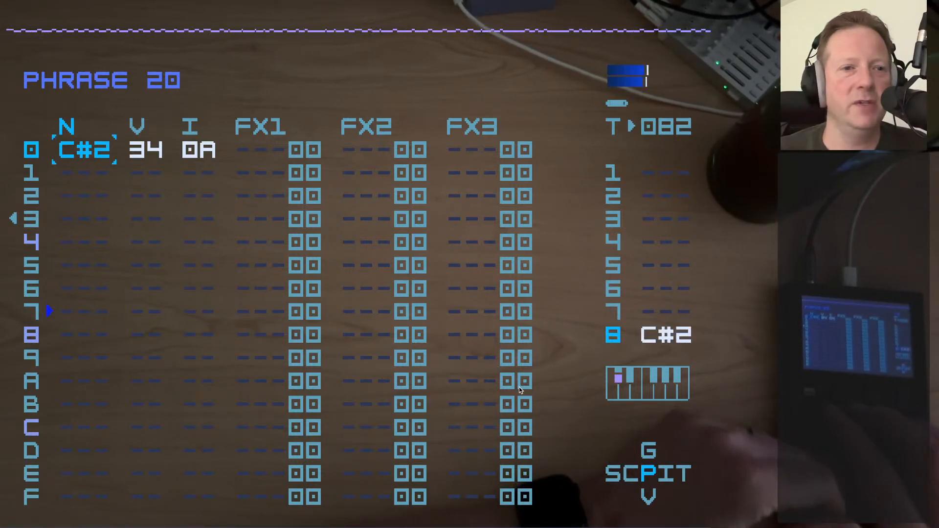
{"action": "key", "text": "space"}
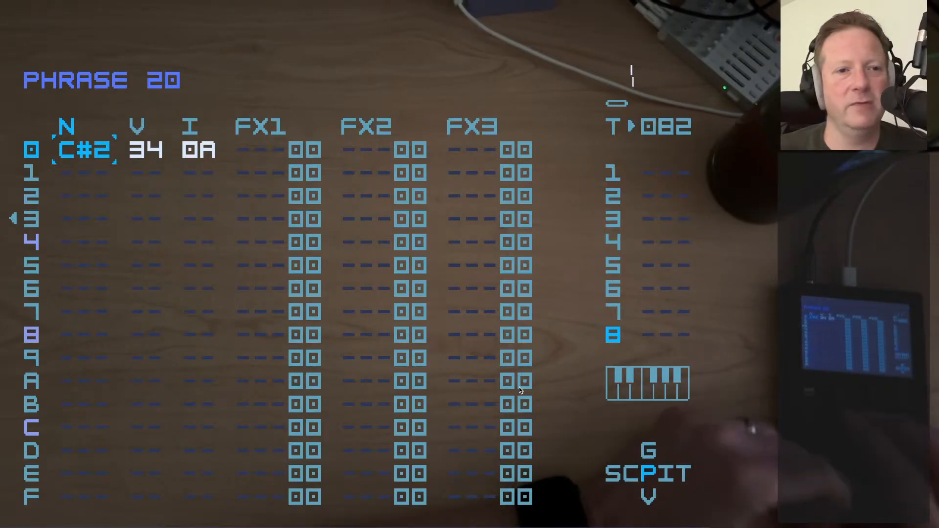
{"action": "key", "text": "shift+Left"}
{"action": "key", "text": "shift+Left"}
Open chain 91 of track 8 from song row 0B, go into its phrase 21, and audition it
{"action": "key", "text": "Down"}
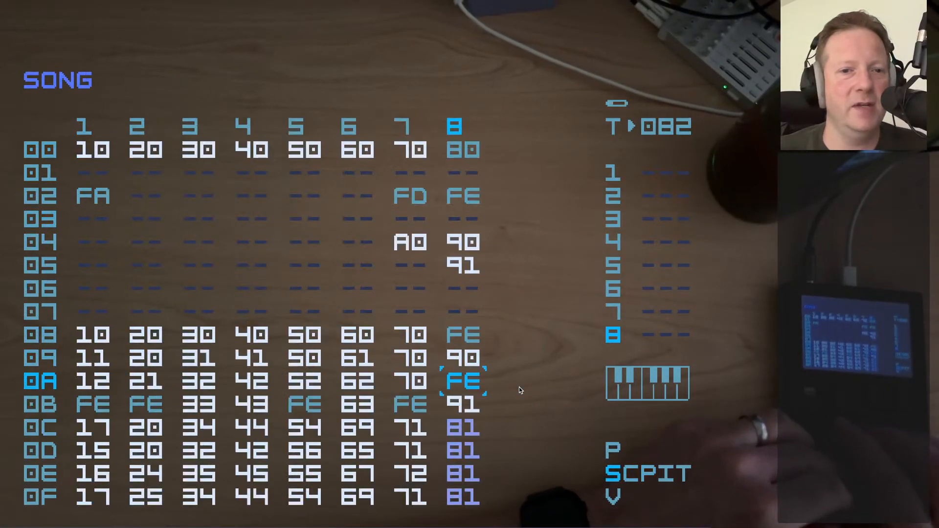
{"action": "key", "text": "shift+Right"}
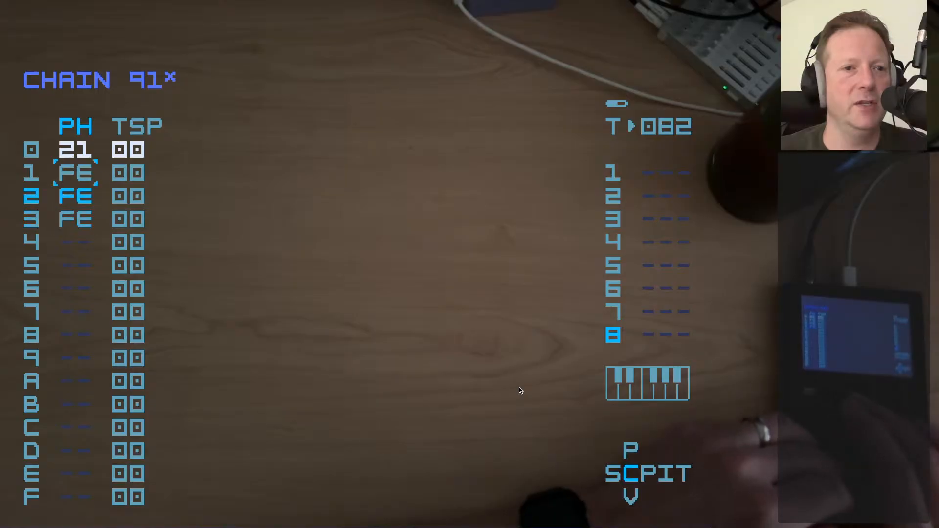
{"action": "key", "text": "Right"}
{"action": "key", "text": "shift+Right"}
{"action": "key", "text": "space"}
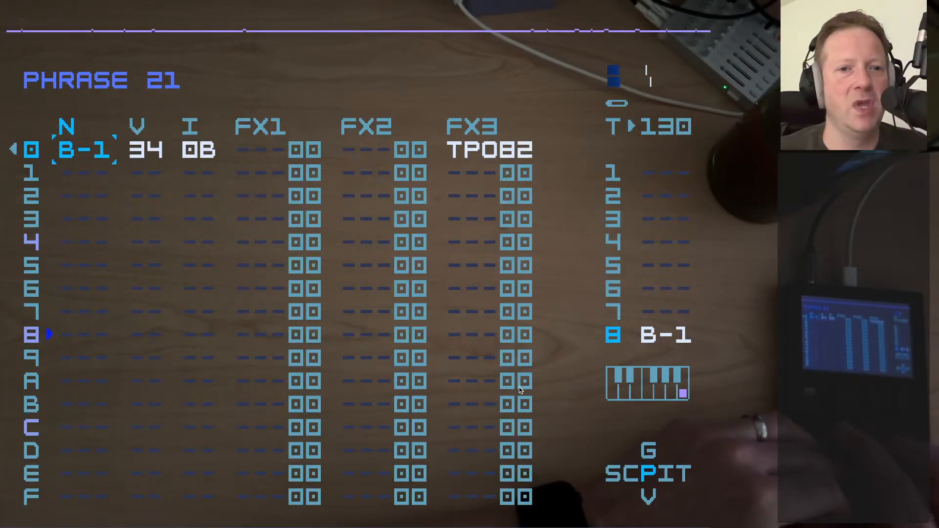
{"action": "key", "text": "space"}
Look at the TPO tempo command in FX3 of phrase 21 and go back to the song
{"action": "key", "text": "Right"}
{"action": "key", "text": "Left"}
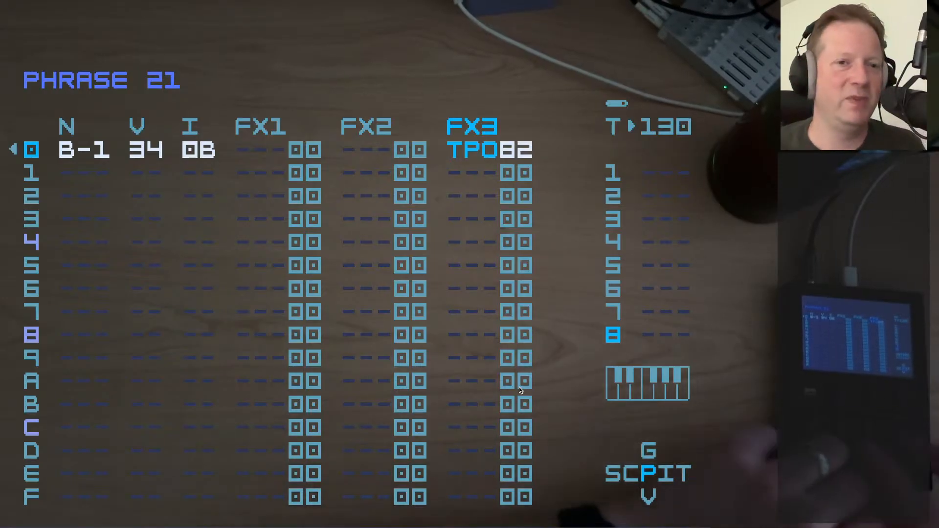
{"action": "key", "text": "Left"}
{"action": "key", "text": "Left"}
{"action": "key", "text": "Left"}
{"action": "key", "text": "Left"}
{"action": "key", "text": "Left"}
{"action": "key", "text": "Left"}
{"action": "key", "text": "Left"}
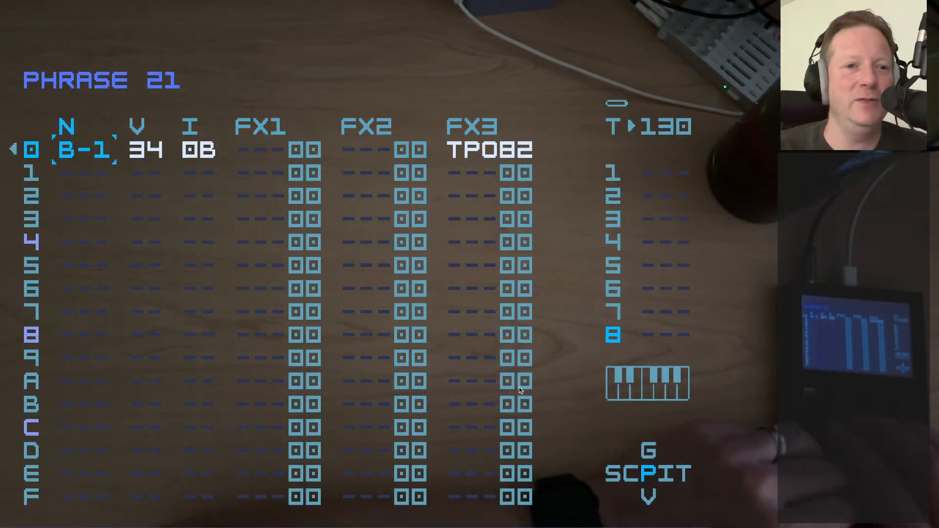
{"action": "key", "text": "shift+Left"}
{"action": "key", "text": "shift+Left"}
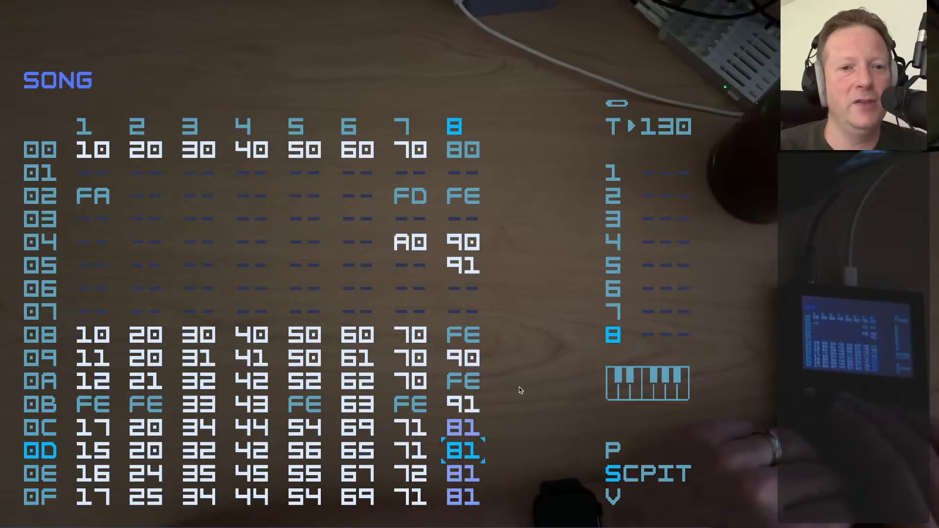
Examine the chains of track 1 in the song from row 08 down to row 12
{"action": "key", "text": "Down"}
{"action": "key", "text": "Left"}
{"action": "key", "text": "Left"}
{"action": "key", "text": "Left"}
{"action": "key", "text": "Left"}
{"action": "key", "text": "Left"}
{"action": "key", "text": "Left"}
{"action": "key", "text": "Left"}
{"action": "key", "text": "Down"}
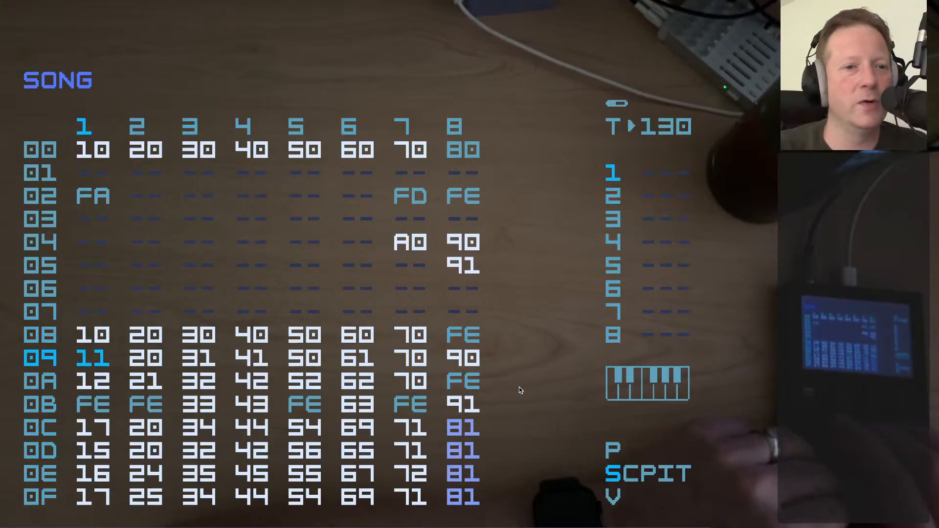
{"action": "key", "text": "Up"}
{"action": "key", "text": "Down"}
{"action": "key", "text": "Down"}
{"action": "key", "text": "Up"}
{"action": "key", "text": "Up"}
{"action": "key", "text": "Down"}
{"action": "key", "text": "Down"}
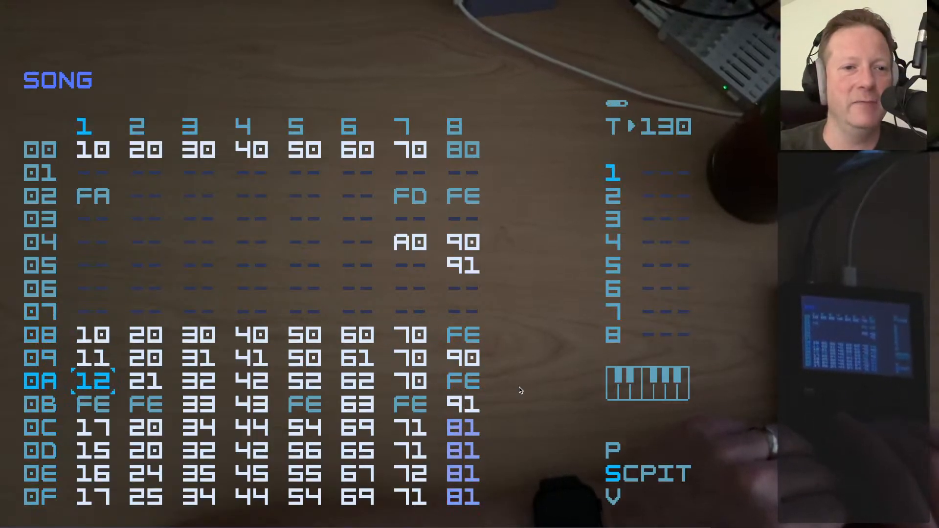
{"action": "key", "text": "Up"}
{"action": "key", "text": "Up"}
{"action": "key", "text": "Up"}
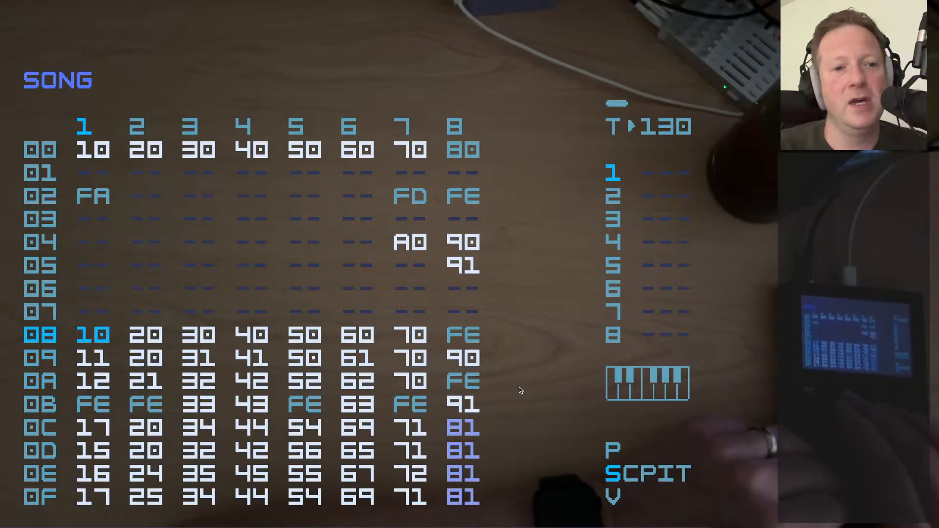
{"action": "key", "text": "Down"}
{"action": "key", "text": "Down"}
{"action": "key", "text": "Down"}
{"action": "key", "text": "Down"}
{"action": "key", "text": "Down"}
{"action": "key", "text": "Down"}
{"action": "key", "text": "Down"}
{"action": "key", "text": "Down"}
{"action": "key", "text": "Down"}
{"action": "key", "text": "Down"}
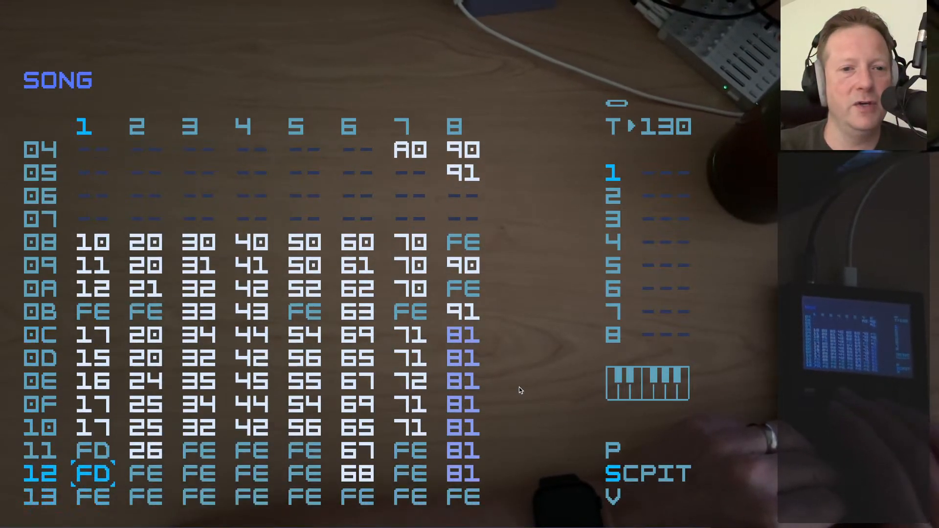
Examine the chains in song row 0C from track 1 across to track 8
{"action": "key", "text": "Up"}
{"action": "key", "text": "Up"}
{"action": "key", "text": "Up"}
{"action": "key", "text": "Up"}
{"action": "key", "text": "Up"}
{"action": "key", "text": "Up"}
{"action": "key", "text": "Right"}
{"action": "key", "text": "Right"}
{"action": "key", "text": "Right"}
{"action": "key", "text": "Right"}
{"action": "key", "text": "Right"}
{"action": "key", "text": "Right"}
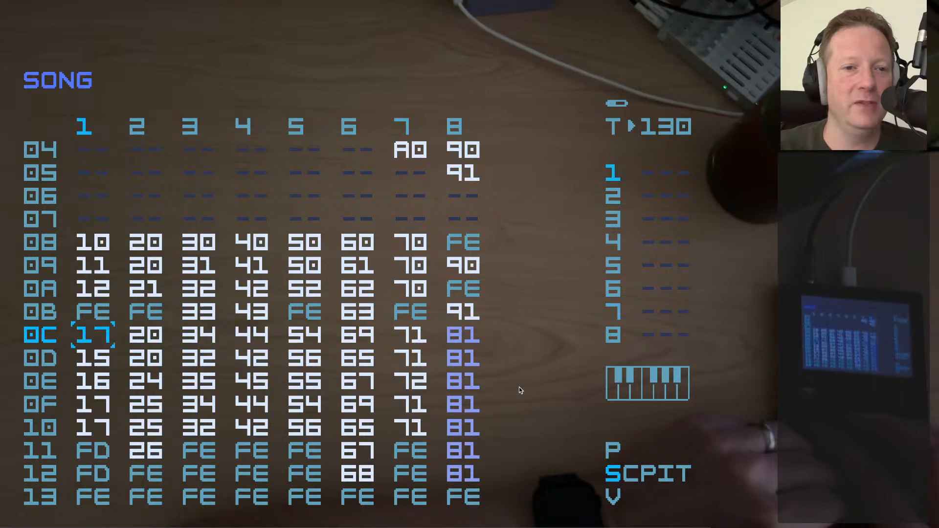
{"action": "key", "text": "Right"}
{"action": "key", "text": "Right"}
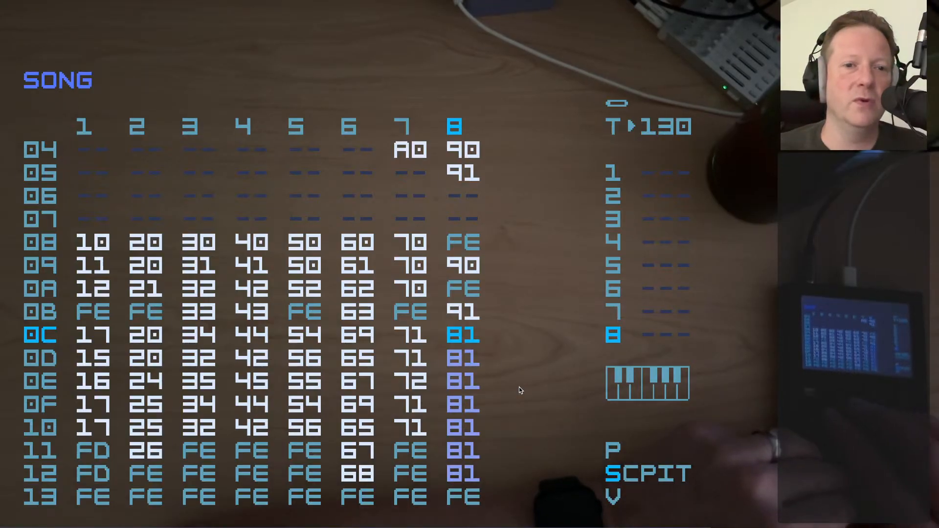
Compare the chains of tracks 1 to 5 in the song section from row 08 to row 10
{"action": "key", "text": "Left"}
{"action": "key", "text": "Left"}
{"action": "key", "text": "Left"}
{"action": "key", "text": "Left"}
{"action": "key", "text": "Left"}
{"action": "key", "text": "Up"}
{"action": "key", "text": "Up"}
{"action": "key", "text": "Up"}
{"action": "key", "text": "Up"}
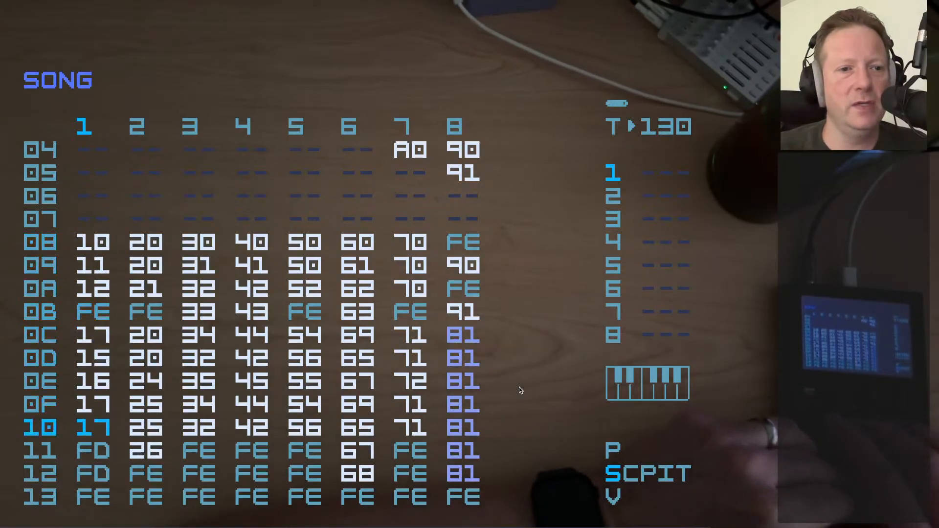
{"action": "key", "text": "Right"}
{"action": "key", "text": "Right"}
{"action": "key", "text": "Right"}
{"action": "key", "text": "Right"}
{"action": "key", "text": "Up"}
{"action": "key", "text": "Up"}
{"action": "key", "text": "Up"}
{"action": "key", "text": "Up"}
{"action": "key", "text": "Up"}
{"action": "key", "text": "Up"}
{"action": "key", "text": "Up"}
{"action": "key", "text": "Up"}
{"action": "key", "text": "Up"}
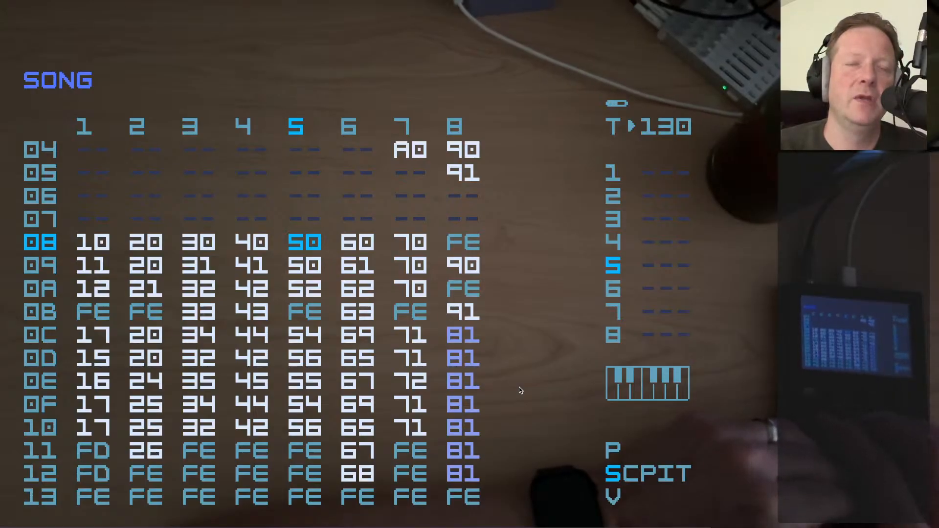
{"action": "key", "text": "Right"}
{"action": "key", "text": "Left"}
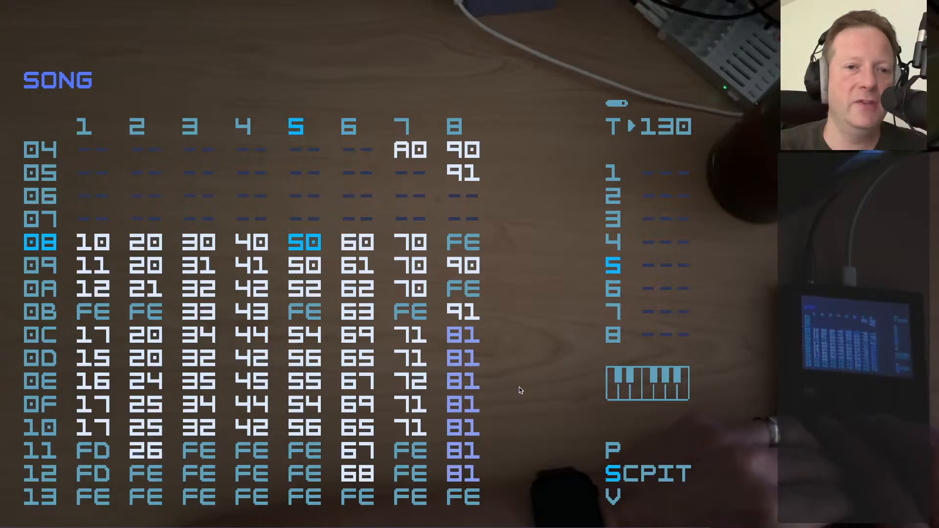
Open phrase 19 through its chain on track 6, audition it, and return to the song
{"action": "key", "text": "Right"}
{"action": "key", "text": "Down"}
{"action": "key", "text": "Down"}
{"action": "key", "text": "Down"}
{"action": "key", "text": "Down"}
{"action": "key", "text": "Down"}
{"action": "key", "text": "Down"}
{"action": "key", "text": "Down"}
{"action": "key", "text": "Down"}
{"action": "key", "text": "Down"}
{"action": "key", "text": "Down"}
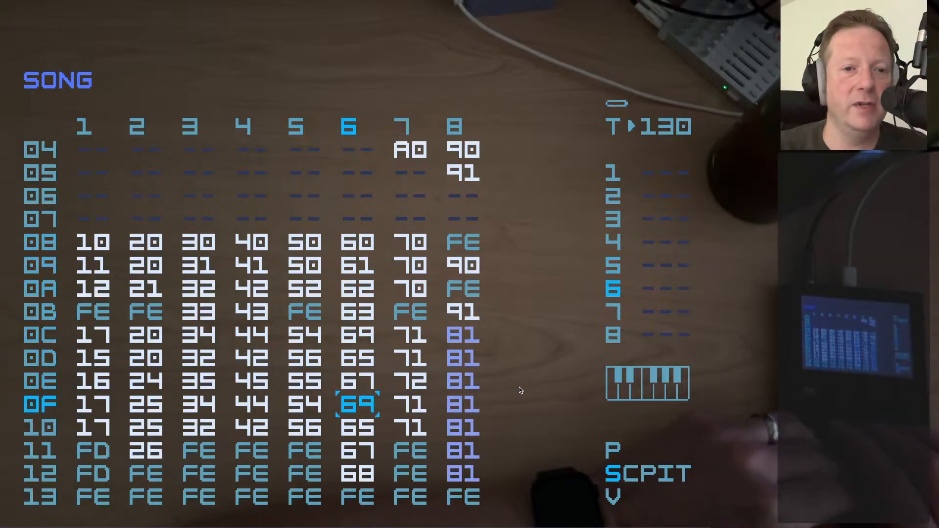
{"action": "key", "text": "shift+Right"}
{"action": "key", "text": "shift+Right"}
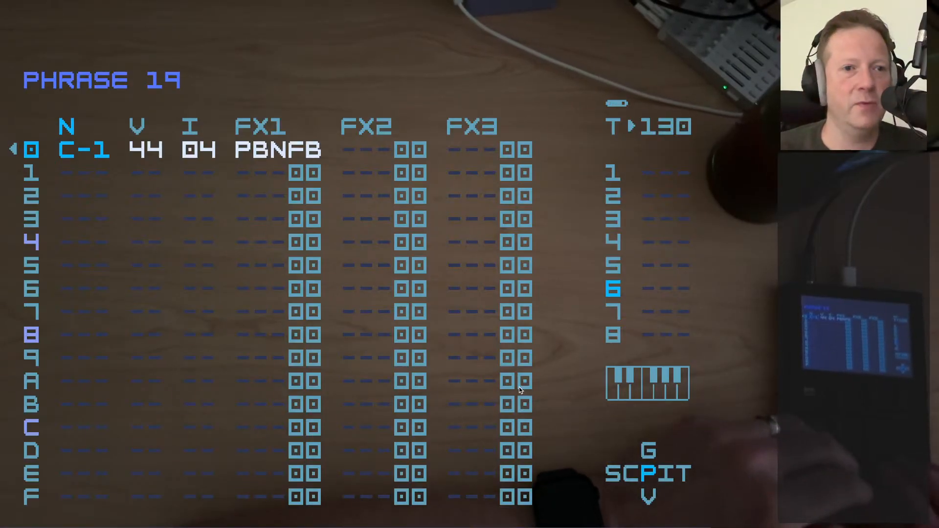
{"action": "key", "text": "space"}
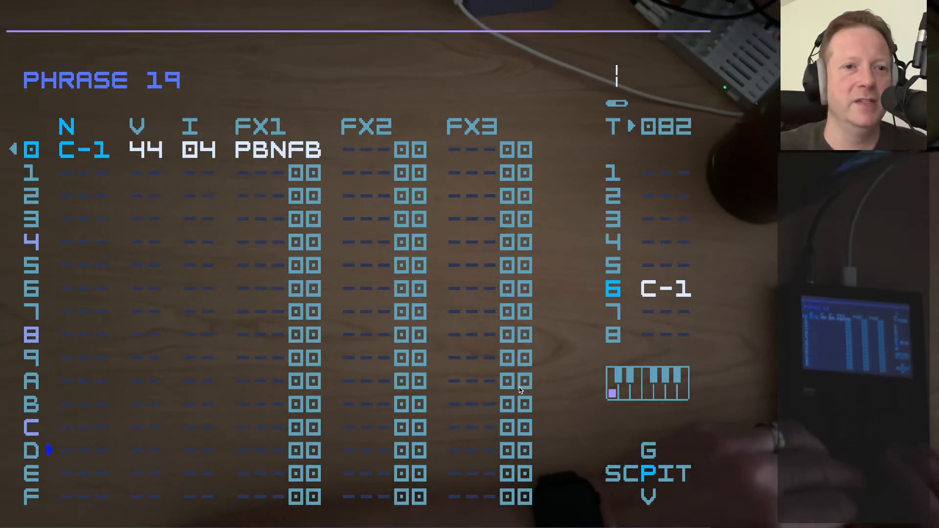
{"action": "key", "text": "space"}
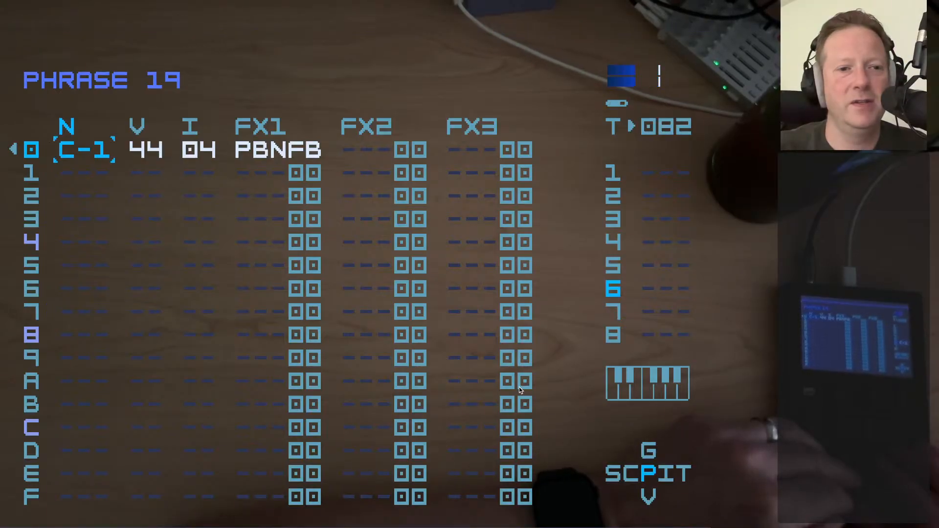
{"action": "key", "text": "shift+Left"}
{"action": "key", "text": "shift+Left"}
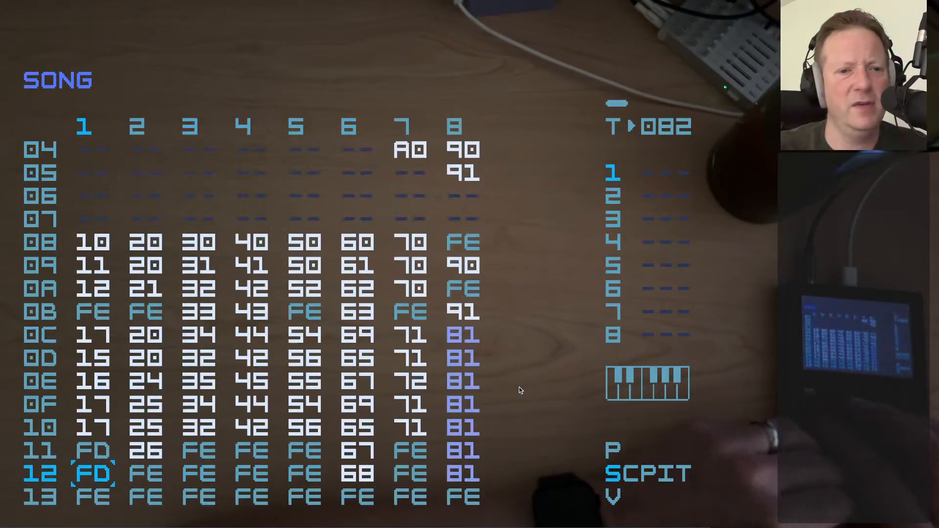
Look at phrase 0F through chain 81 of track 8 in song row 0C and return to the song
{"action": "key", "text": "Up"}
{"action": "key", "text": "Up"}
{"action": "key", "text": "Up"}
{"action": "key", "text": "Right"}
{"action": "key", "text": "Right"}
{"action": "key", "text": "Right"}
{"action": "key", "text": "Right"}
{"action": "key", "text": "Right"}
{"action": "key", "text": "Right"}
{"action": "key", "text": "Right"}
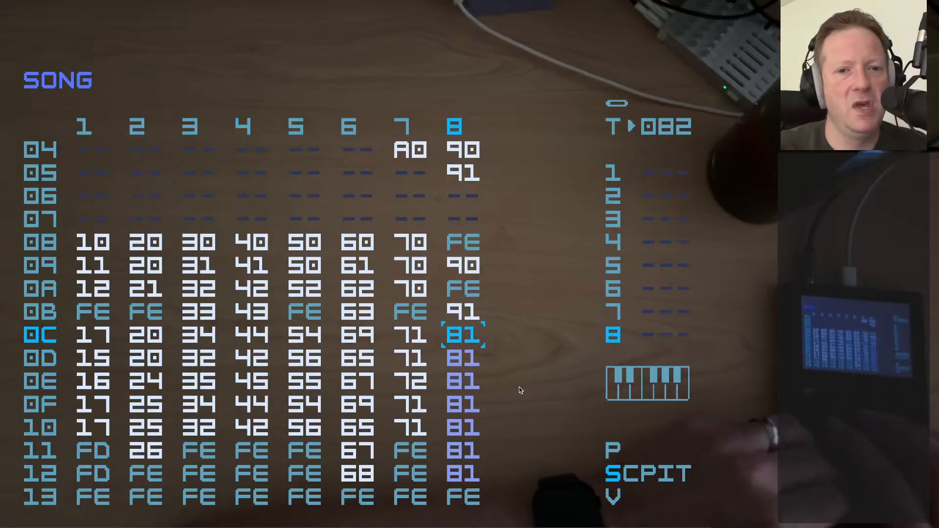
{"action": "key", "text": "shift+Right"}
{"action": "key", "text": "shift+Right"}
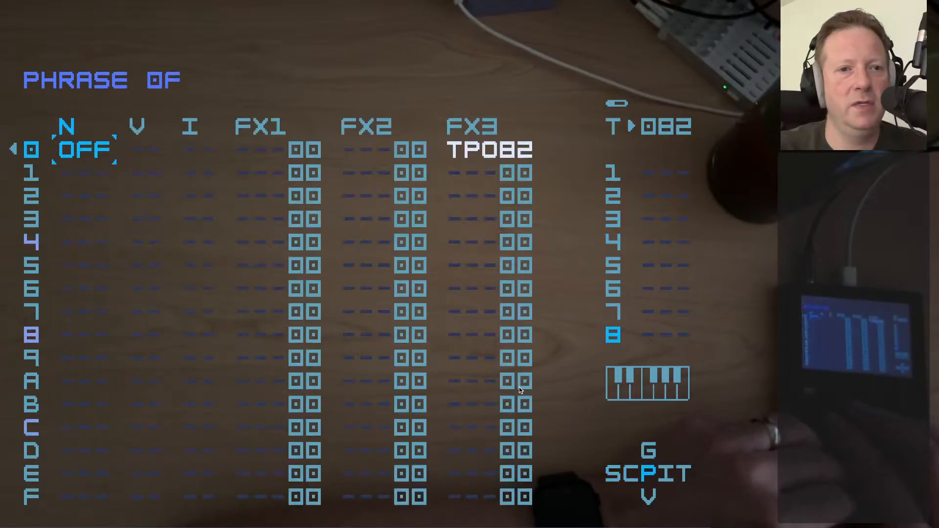
{"action": "key", "text": "shift+Left"}
{"action": "key", "text": "shift+Left"}
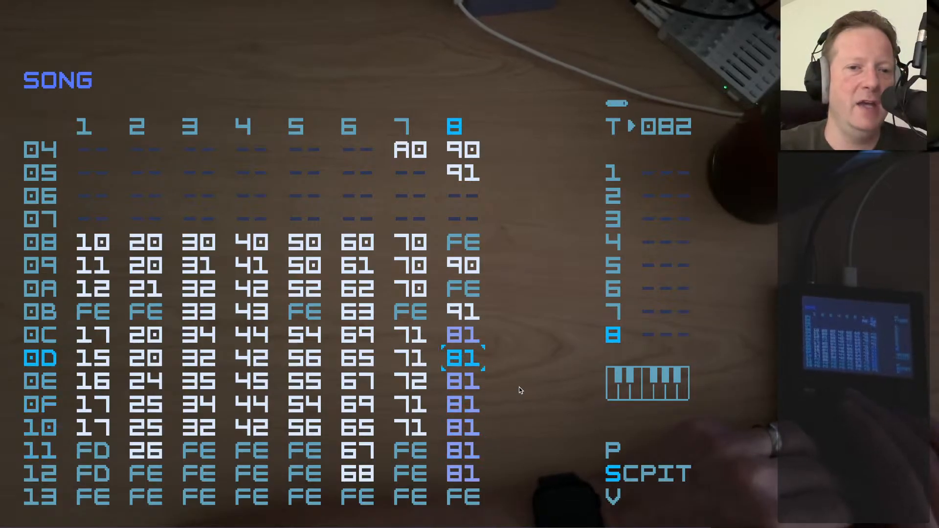
Examine the repeated chain 81 entries on track 8 in rows 0C to 12 and the neighbouring tracks' chains
{"action": "key", "text": "Up"}
{"action": "key", "text": "Down"}
{"action": "key", "text": "Down"}
{"action": "key", "text": "Down"}
{"action": "key", "text": "Down"}
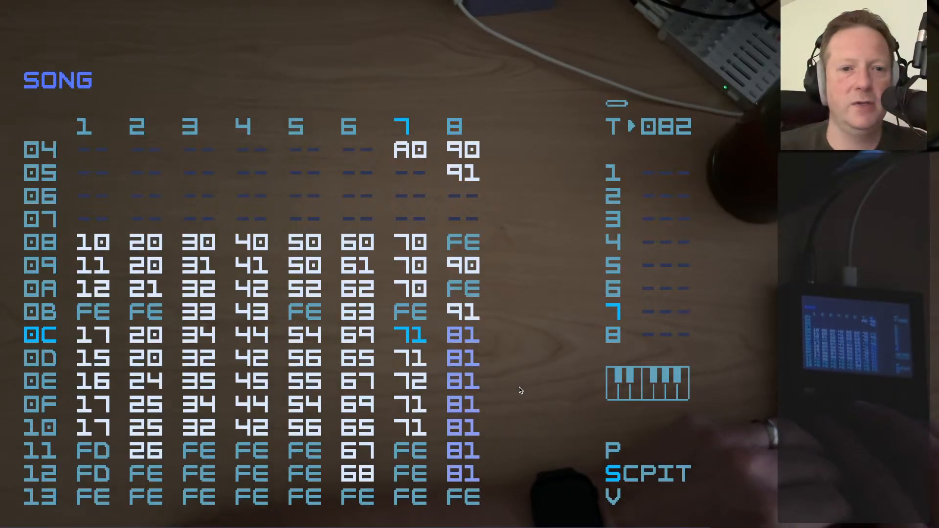
{"action": "key", "text": "Left"}
{"action": "key", "text": "Left"}
{"action": "key", "text": "Left"}
{"action": "key", "text": "Right"}
{"action": "key", "text": "Right"}
{"action": "key", "text": "Right"}
{"action": "key", "text": "Right"}
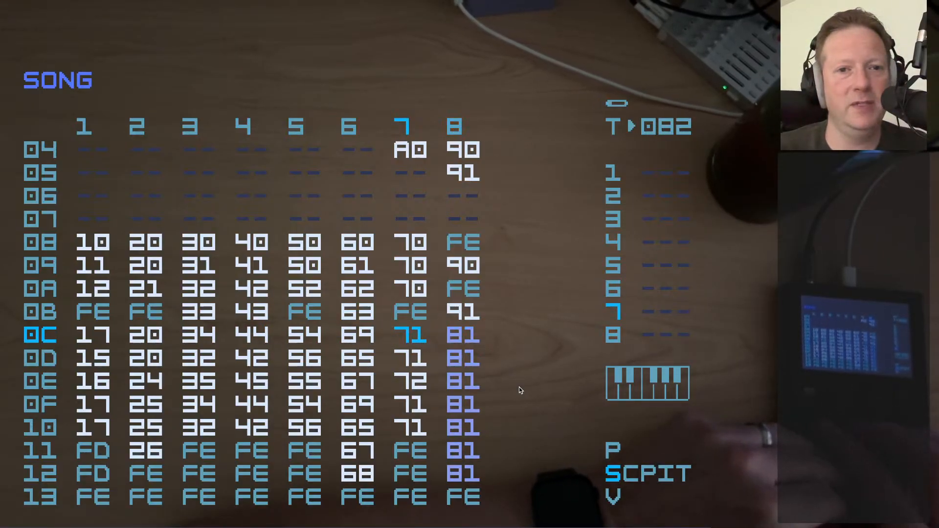
{"action": "key", "text": "Right"}
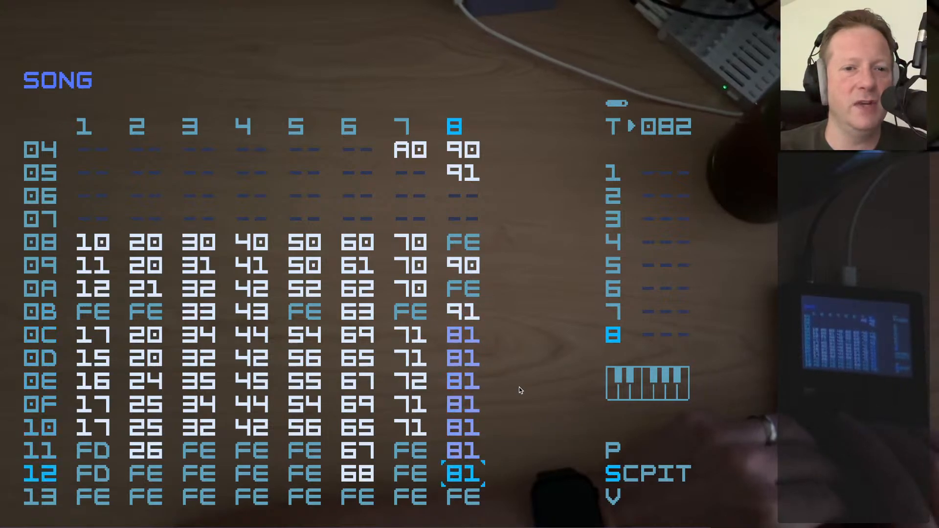
{"action": "key", "text": "Up"}
{"action": "key", "text": "Up"}
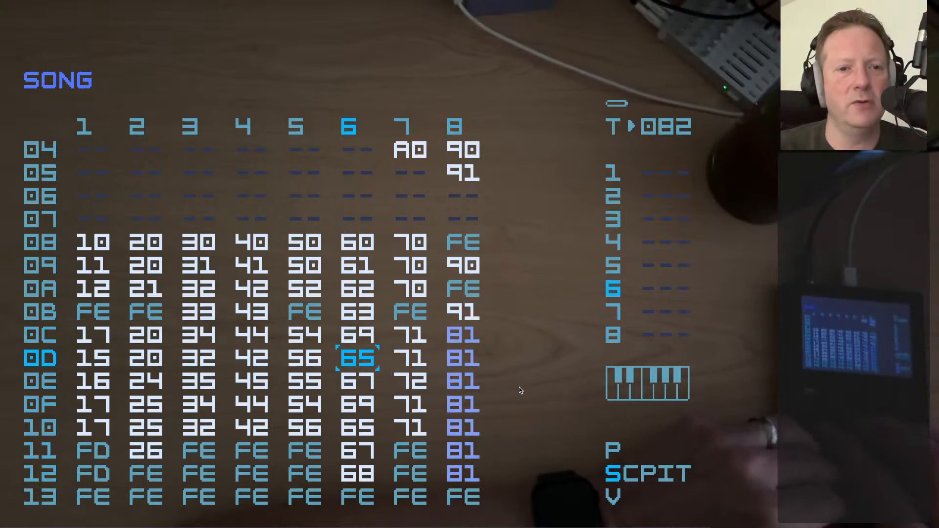
Examine the chains in song row 0D across tracks 1 to 8
{"action": "key", "text": "Left"}
{"action": "key", "text": "Left"}
{"action": "key", "text": "Left"}
{"action": "key", "text": "Left"}
{"action": "key", "text": "Left"}
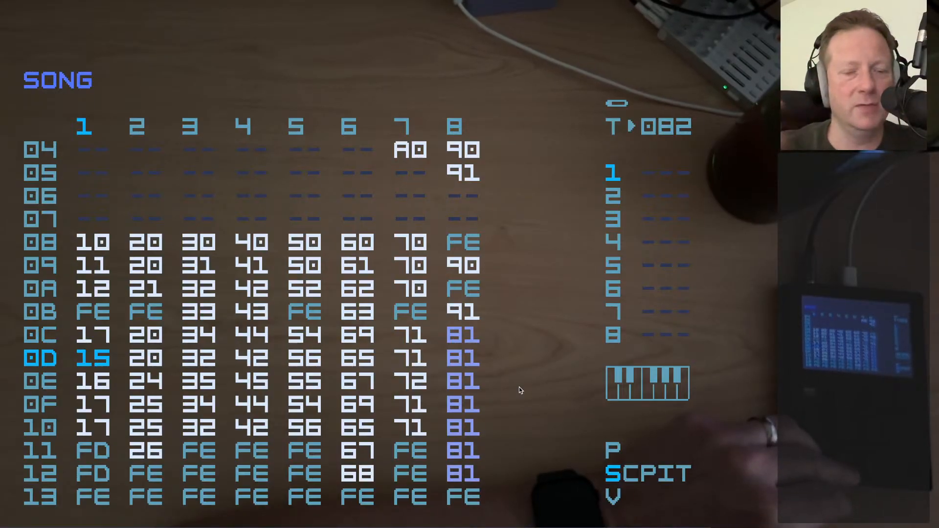
{"action": "key", "text": "Right"}
{"action": "key", "text": "Right"}
{"action": "key", "text": "Right"}
{"action": "key", "text": "Right"}
{"action": "key", "text": "Right"}
{"action": "key", "text": "Right"}
{"action": "key", "text": "Right"}
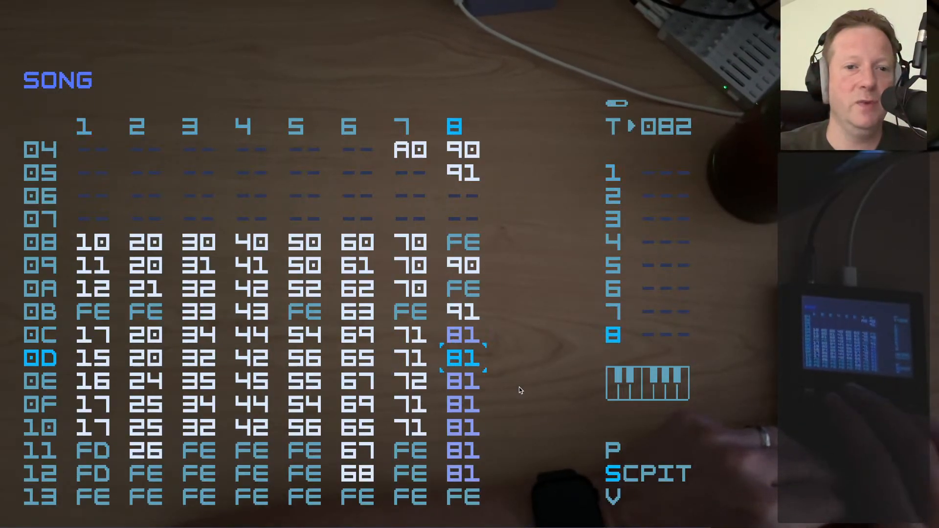
Look at the project settings from track 1 of the song and return to the song
{"action": "key", "text": "Left"}
{"action": "key", "text": "Left"}
{"action": "key", "text": "Left"}
{"action": "key", "text": "Left"}
{"action": "key", "text": "Left"}
{"action": "key", "text": "shift+Up"}
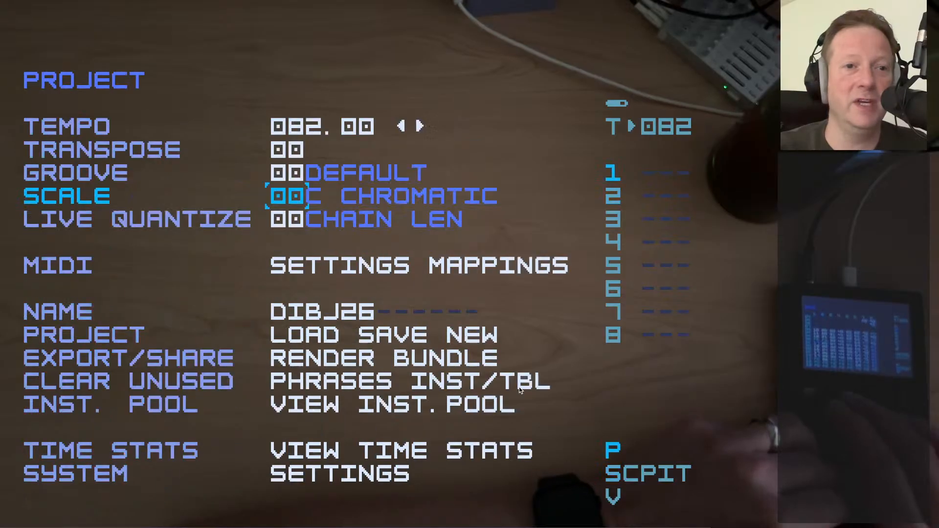
{"action": "key", "text": "shift+Down"}
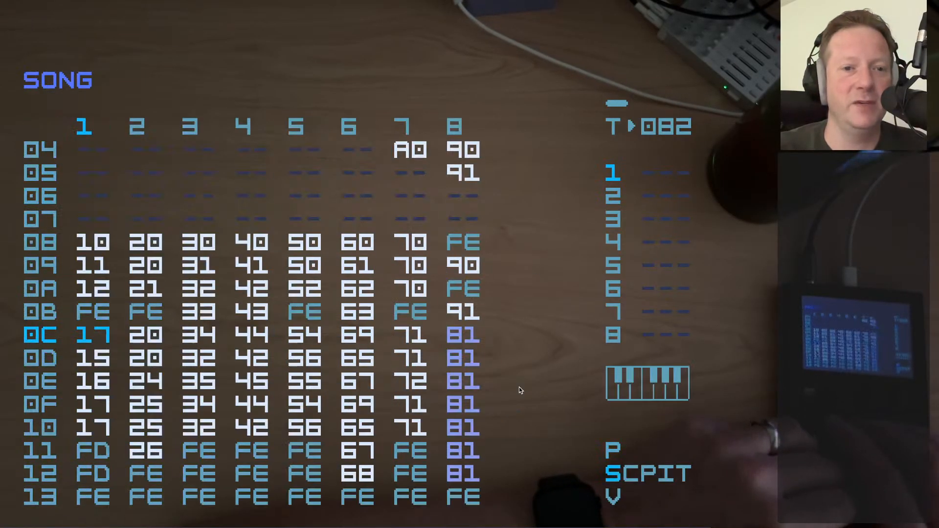
Play the song from row 0E
{"action": "key", "text": "Down"}
{"action": "key", "text": "Down"}
{"action": "key", "text": "Right"}
{"action": "key", "text": "Right"}
{"action": "key", "text": "Right"}
{"action": "key", "text": "Right"}
{"action": "key", "text": "Right"}
{"action": "key", "text": "Right"}
{"action": "key", "text": "Right"}
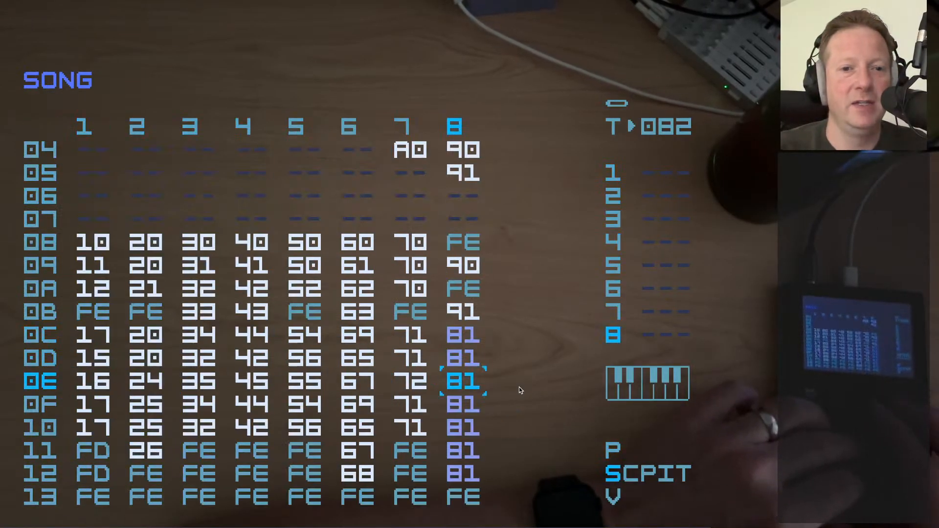
{"action": "key", "text": "space"}
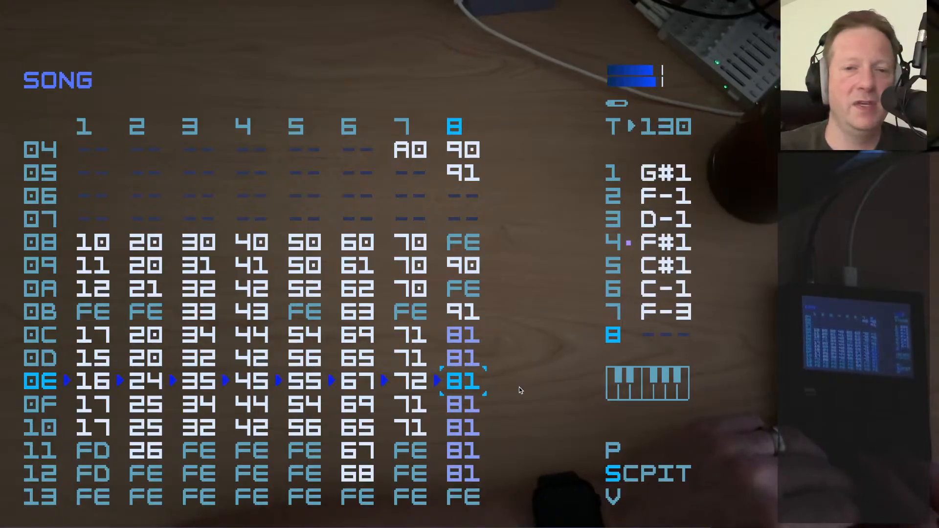
Stop playback, set track 8 in song row 0E to FE, and play that row briefly
{"action": "key", "text": "space"}
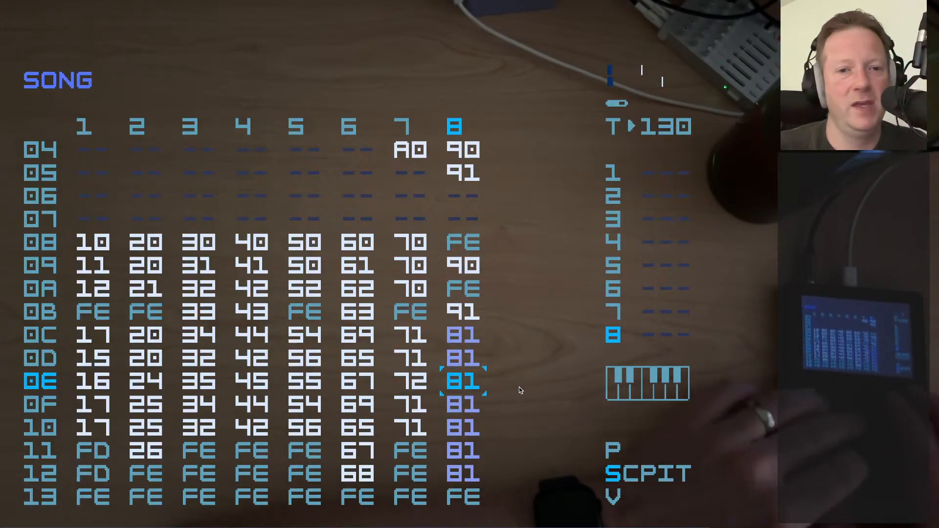
{"action": "key", "text": "Delete"}
{"action": "key", "text": "x"}
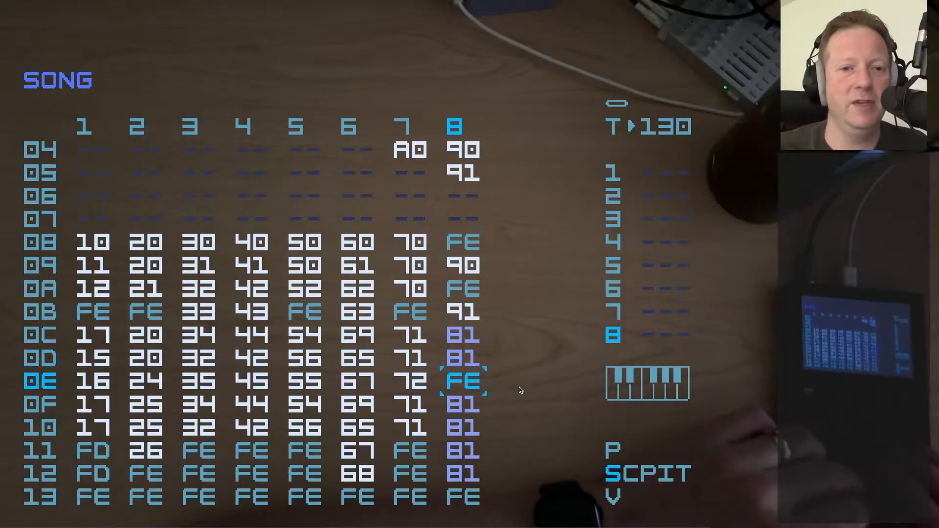
{"action": "key", "text": "space"}
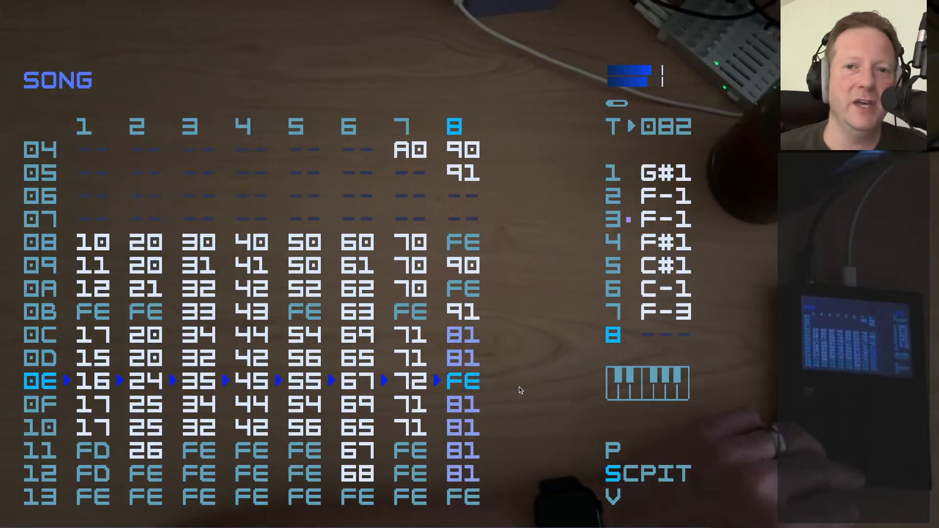
{"action": "key", "text": "space"}
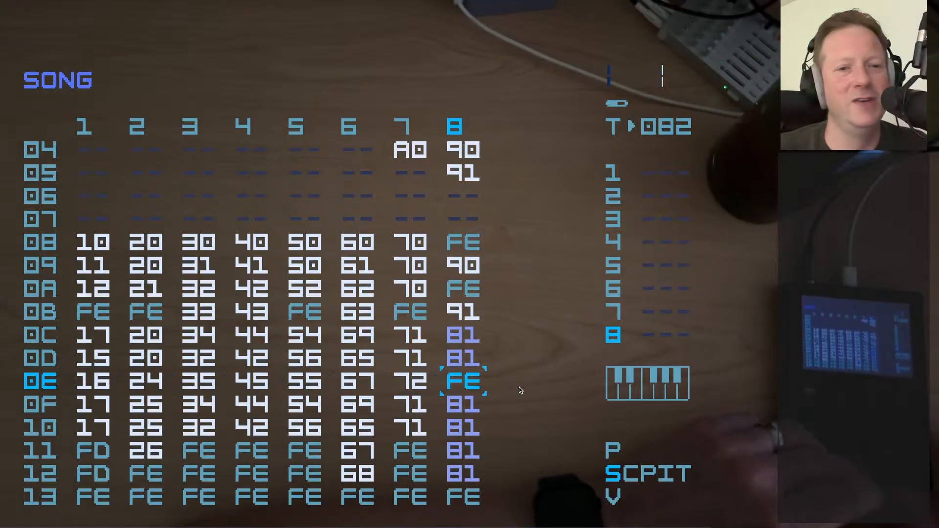
Restore chain 81 on track 8 in song row 0E
{"action": "key", "text": "Delete"}
{"action": "key", "text": "Up"}
{"action": "key", "text": "Down"}
{"action": "key", "text": "s"}
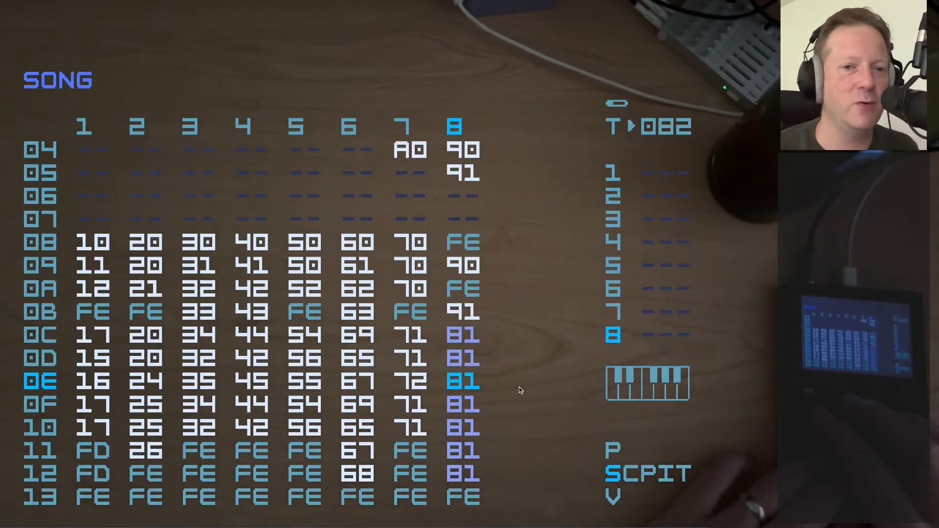
Examine the entries on tracks 7 and 8 between song rows 0B and 12
{"action": "key", "text": "Up"}
{"action": "key", "text": "Up"}
{"action": "key", "text": "Up"}
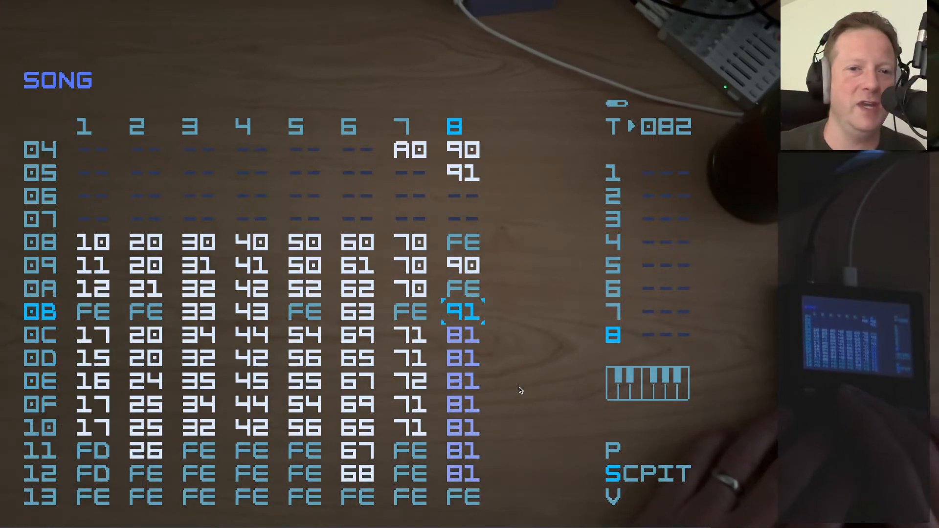
{"action": "key", "text": "Down"}
{"action": "key", "text": "Down"}
{"action": "key", "text": "Down"}
{"action": "key", "text": "Down"}
{"action": "key", "text": "Down"}
{"action": "key", "text": "Down"}
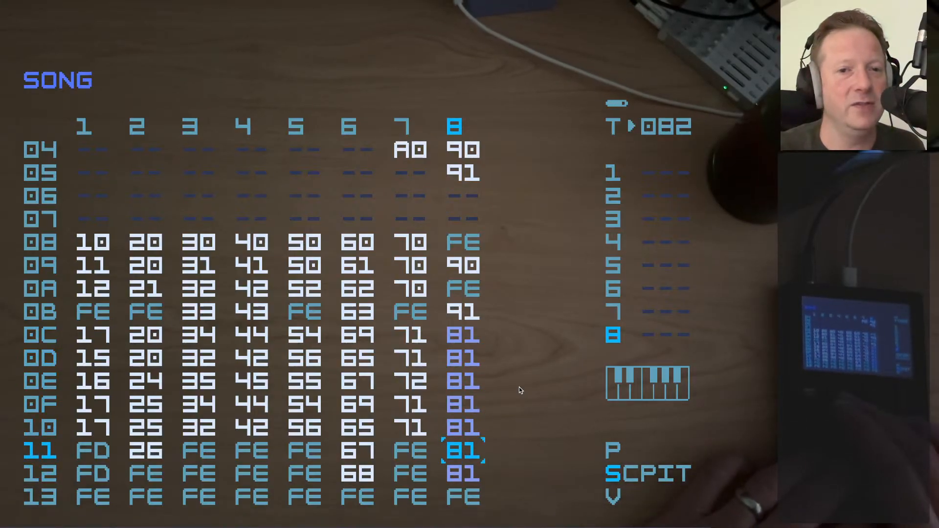
{"action": "key", "text": "Left"}
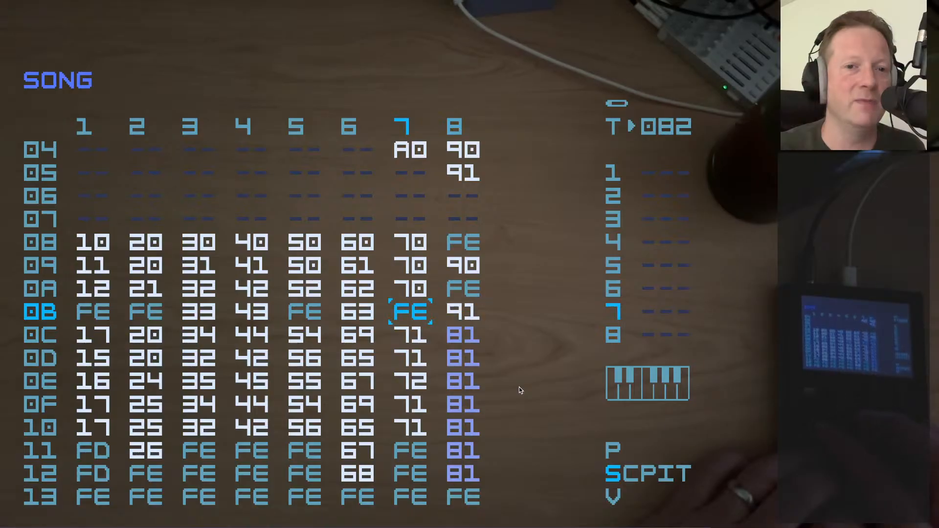
{"action": "key", "text": "Right"}
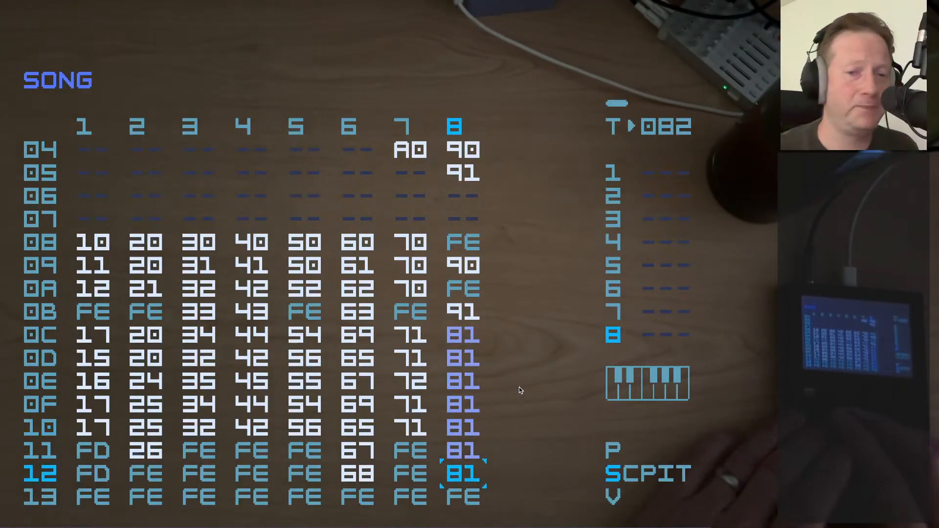
Examine the section in song rows 0C to 11 across tracks 1 to 8
{"action": "key", "text": "Up"}
{"action": "key", "text": "Up"}
{"action": "key", "text": "Up"}
{"action": "key", "text": "Left"}
{"action": "key", "text": "Left"}
{"action": "key", "text": "Left"}
{"action": "key", "text": "Left"}
{"action": "key", "text": "Left"}
{"action": "key", "text": "Left"}
{"action": "key", "text": "Left"}
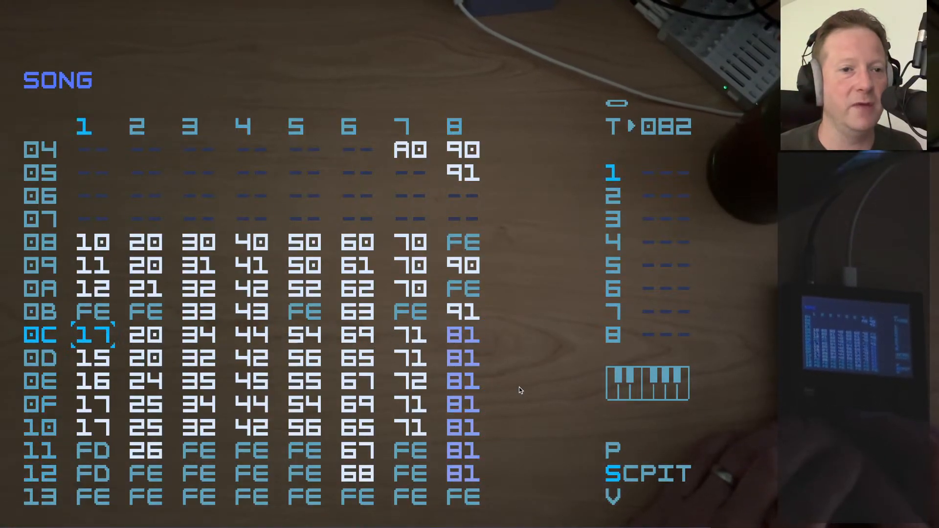
{"action": "key", "text": "Down"}
{"action": "key", "text": "Down"}
{"action": "key", "text": "Down"}
{"action": "key", "text": "Down"}
{"action": "key", "text": "Down"}
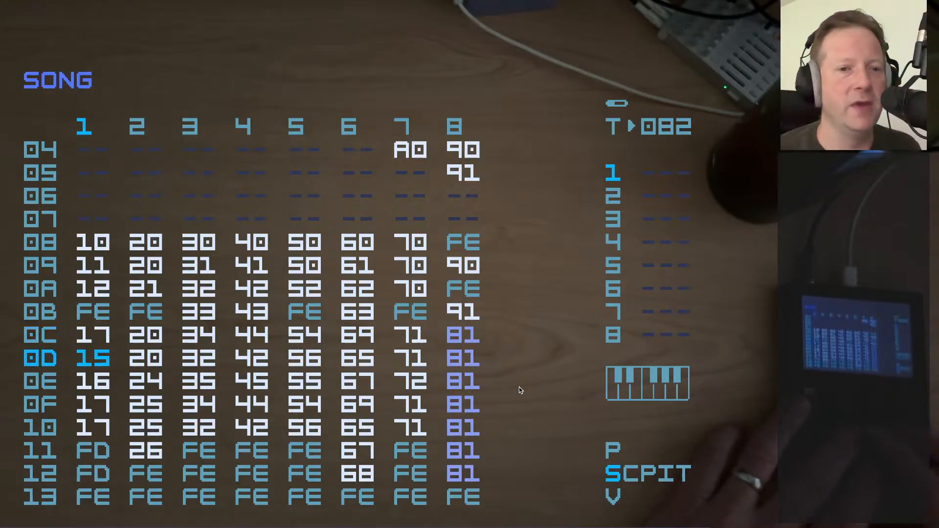
{"action": "key", "text": "Right"}
{"action": "key", "text": "Right"}
{"action": "key", "text": "Right"}
{"action": "key", "text": "Right"}
{"action": "key", "text": "Right"}
{"action": "key", "text": "Right"}
{"action": "key", "text": "Right"}
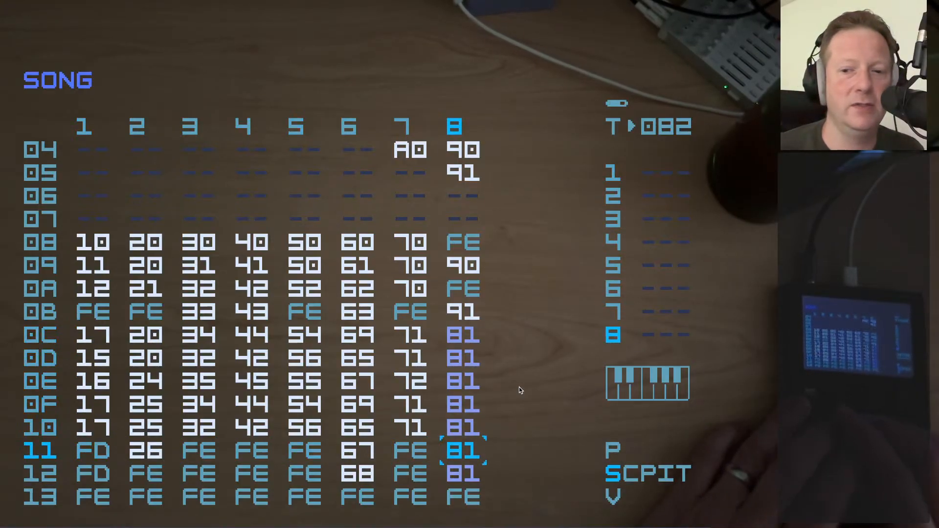
Look at the mixer from track 1 in song row 08, and play the song from that row
{"action": "key", "text": "Left"}
{"action": "key", "text": "Left"}
{"action": "key", "text": "Left"}
{"action": "key", "text": "Up"}
{"action": "key", "text": "Up"}
{"action": "key", "text": "Up"}
{"action": "key", "text": "Up"}
{"action": "key", "text": "Up"}
{"action": "key", "text": "Up"}
{"action": "key", "text": "Up"}
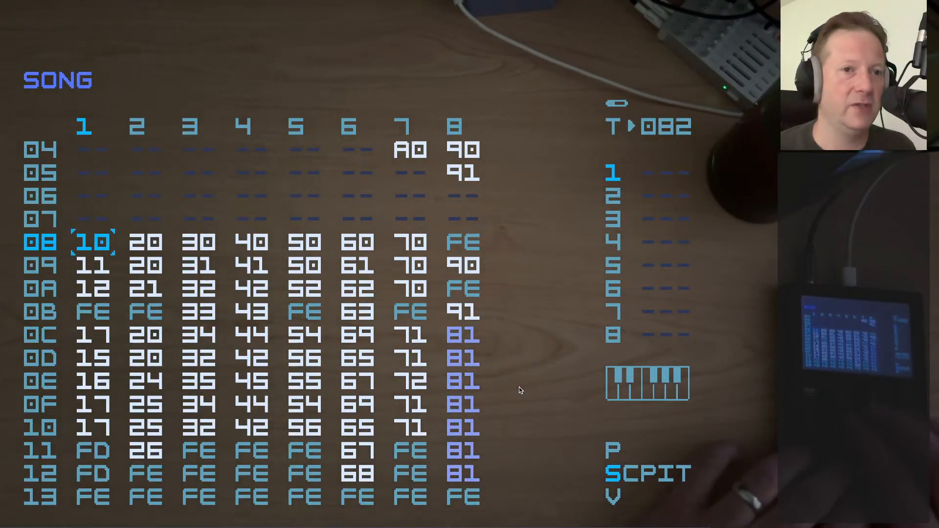
{"action": "key", "text": "shift+Down"}
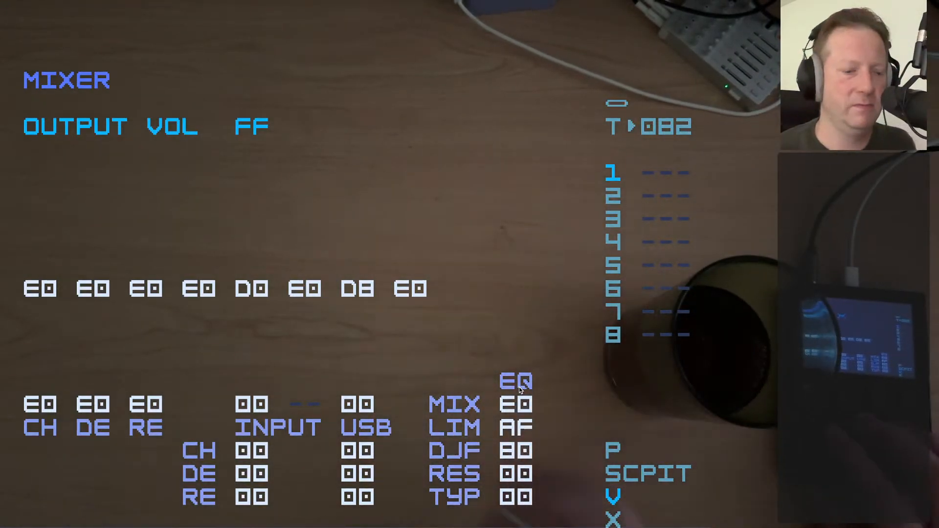
{"action": "key", "text": "shift+Up"}
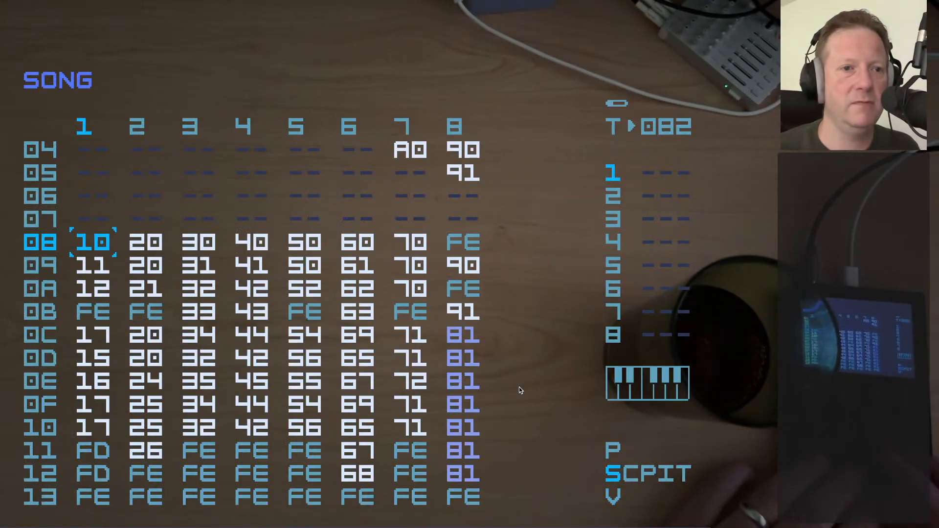
{"action": "key", "text": "space"}
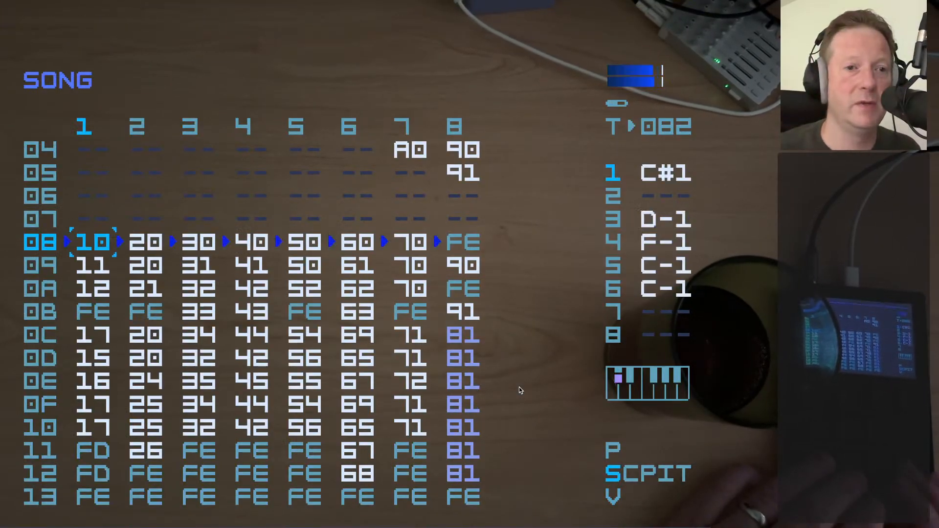
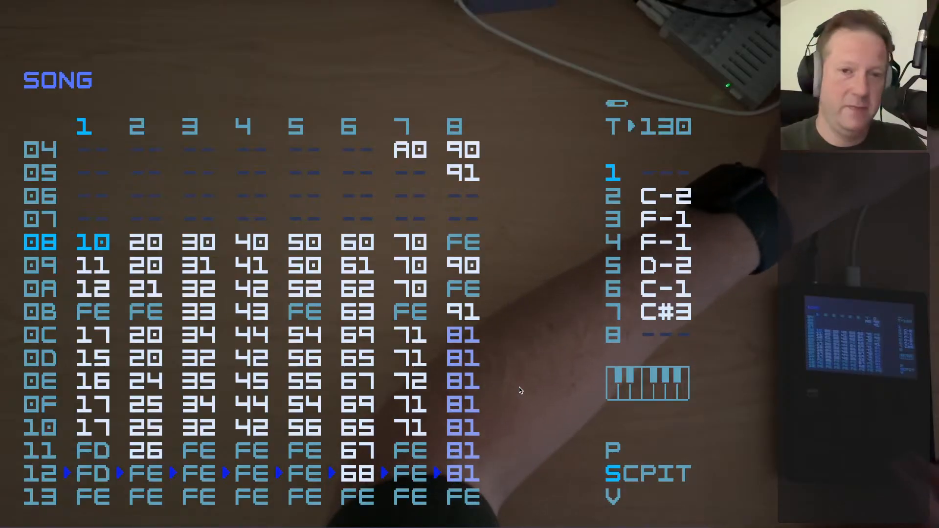
Stop playback, and open phrase 17 through chain 67 on track 6 in song row 0E
{"action": "key", "text": "space"}
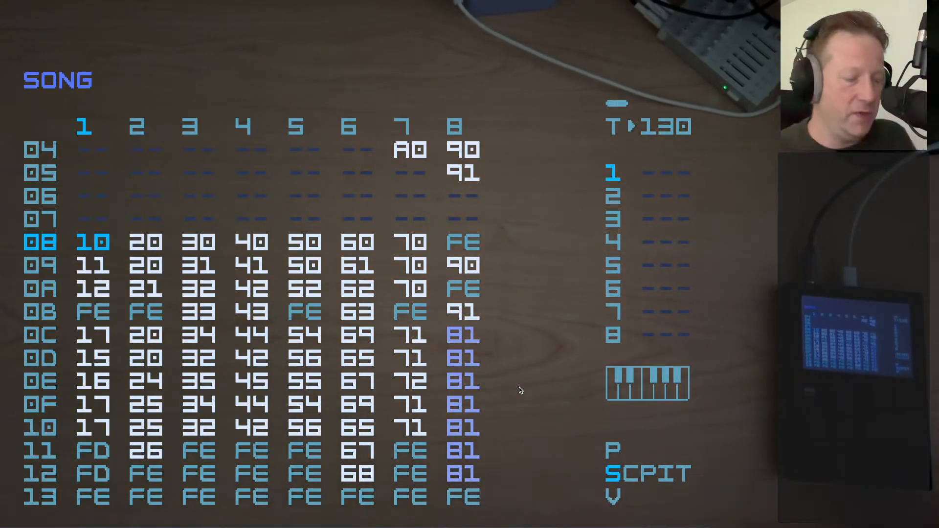
{"action": "key", "text": "Down"}
{"action": "key", "text": "Down"}
{"action": "key", "text": "Down"}
{"action": "key", "text": "Down"}
{"action": "key", "text": "Down"}
{"action": "key", "text": "Down"}
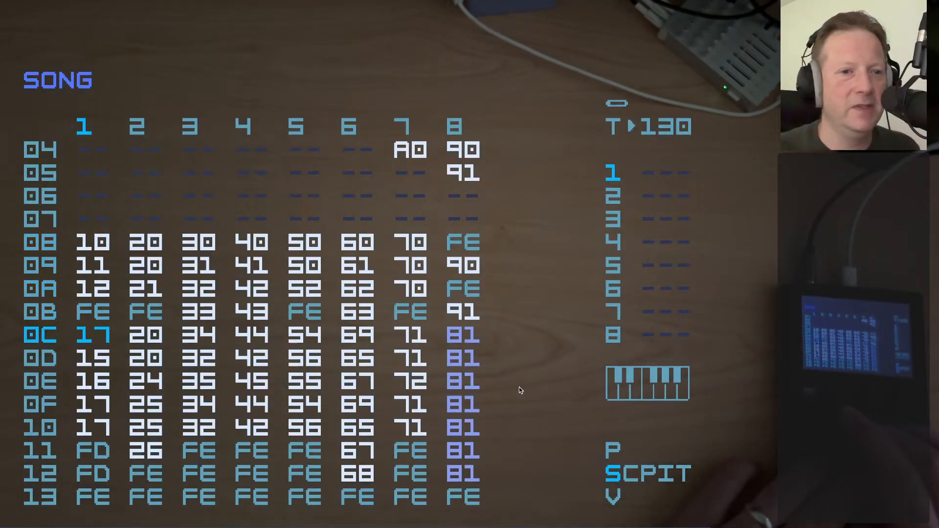
{"action": "key", "text": "Right"}
{"action": "key", "text": "Right"}
{"action": "key", "text": "Right"}
{"action": "key", "text": "Right"}
{"action": "key", "text": "Right"}
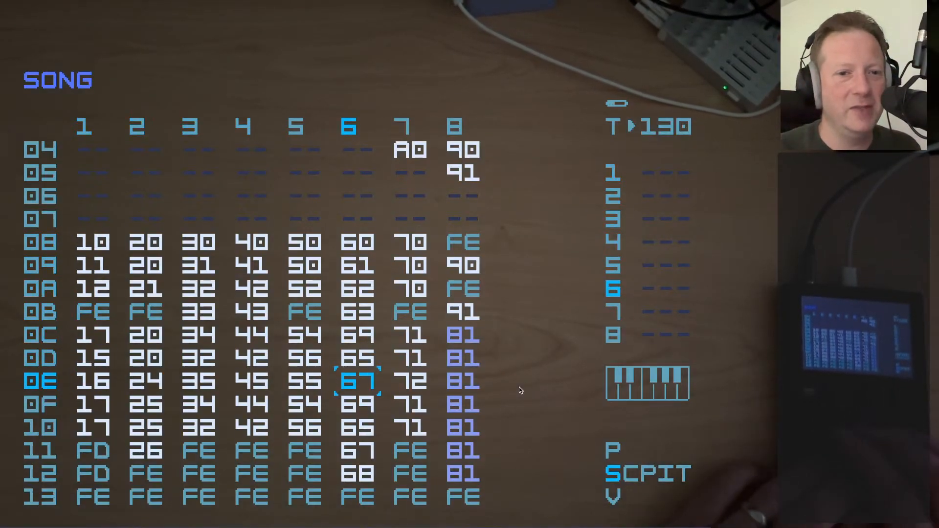
{"action": "key", "text": "shift+Right"}
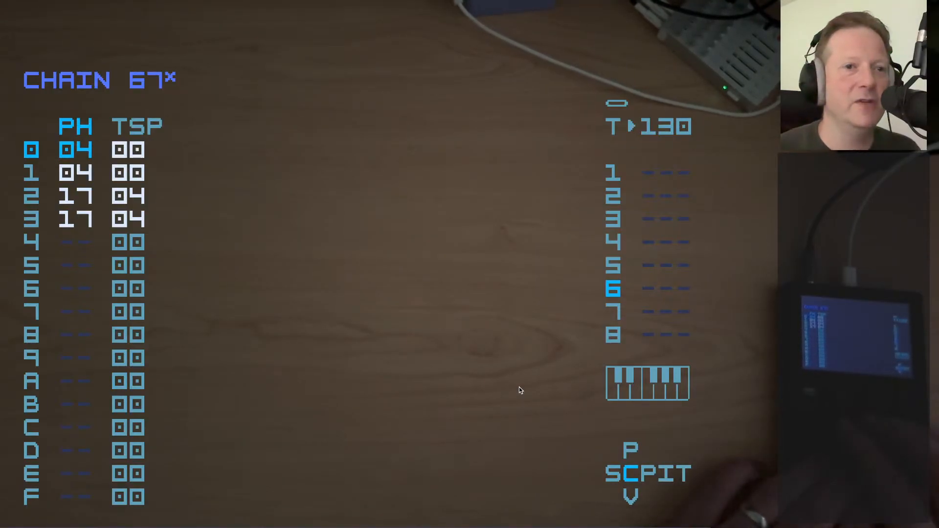
{"action": "key", "text": "shift+Right"}
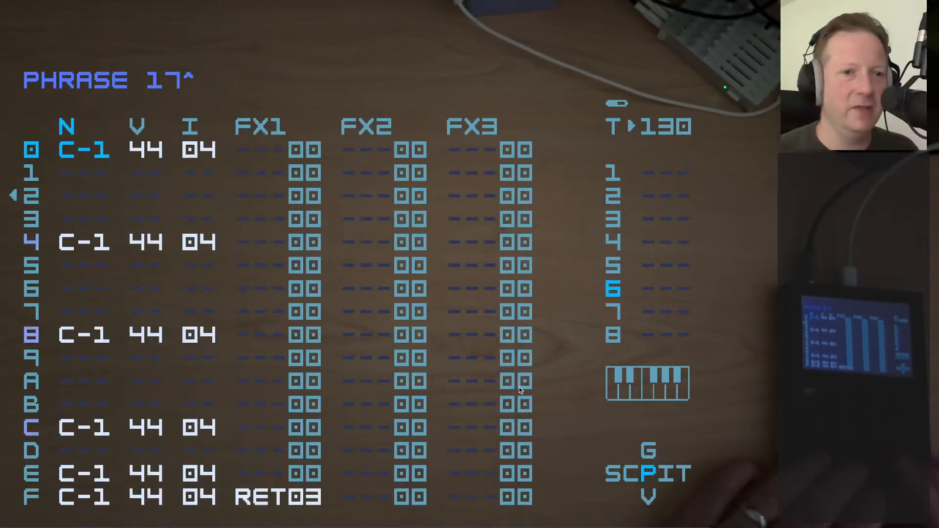
Play phrase 17 on track 6 by itself three times, stopping it after each listen
{"action": "key", "text": "space"}
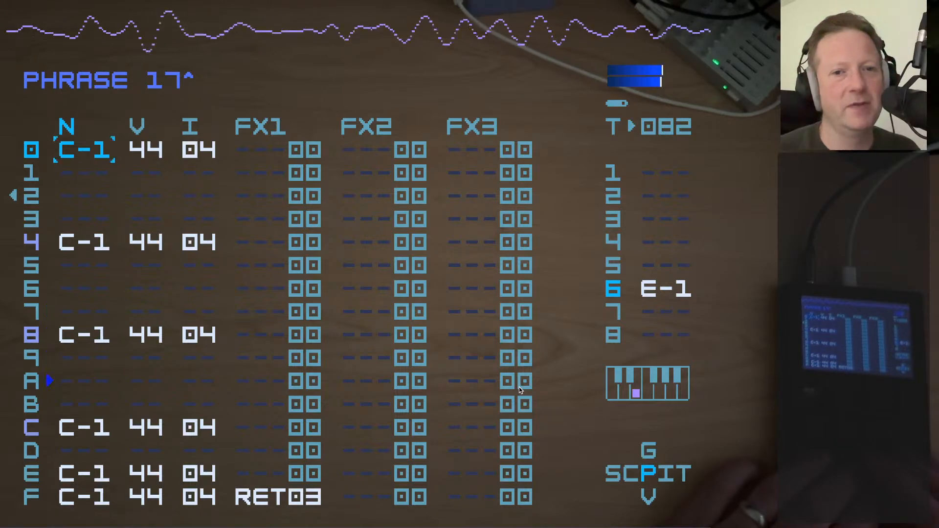
{"action": "key", "text": "space"}
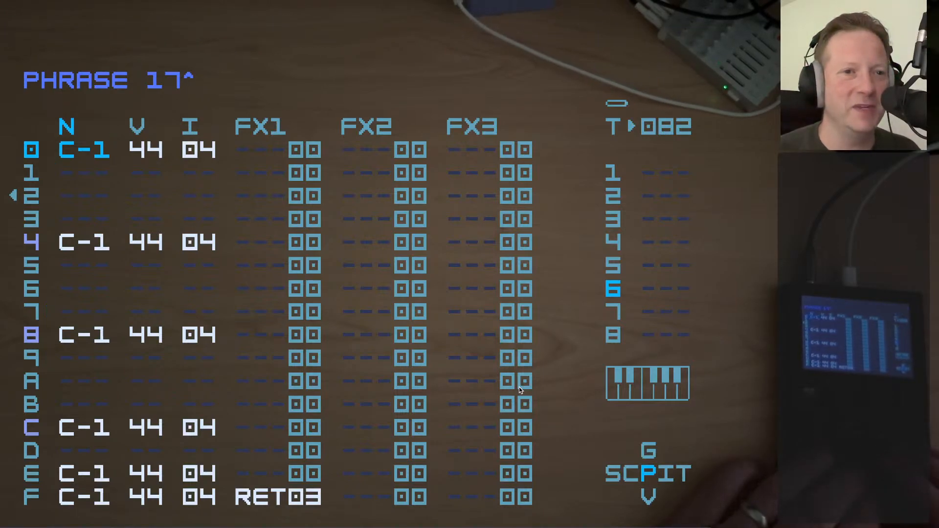
{"action": "key", "text": "space"}
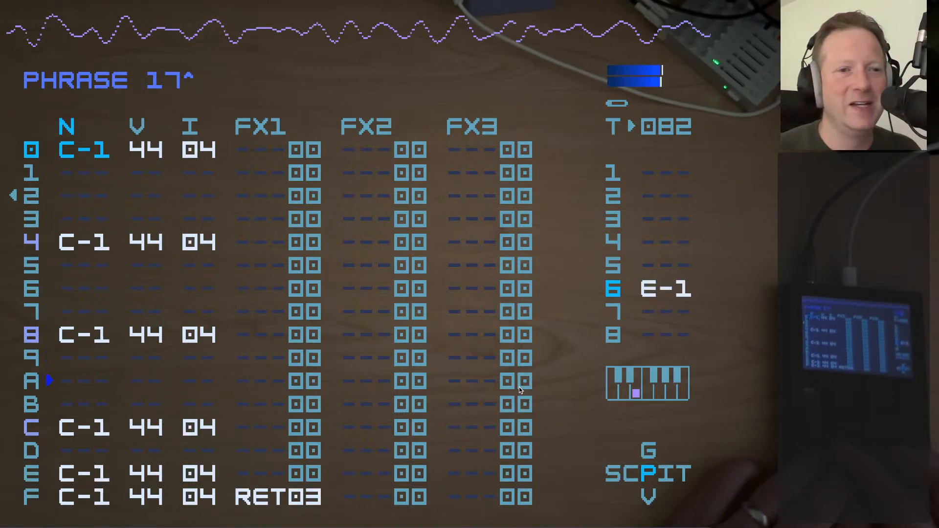
{"action": "key", "text": "space"}
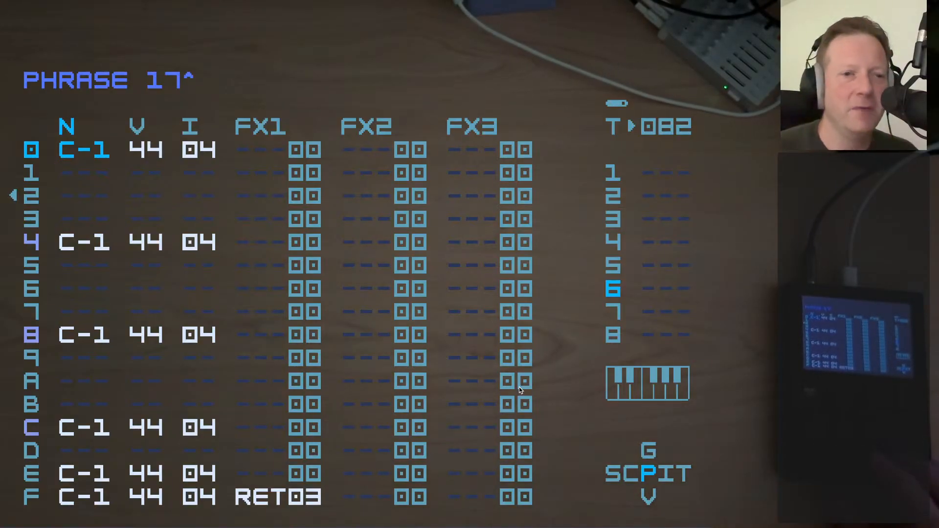
{"action": "key", "text": "space"}
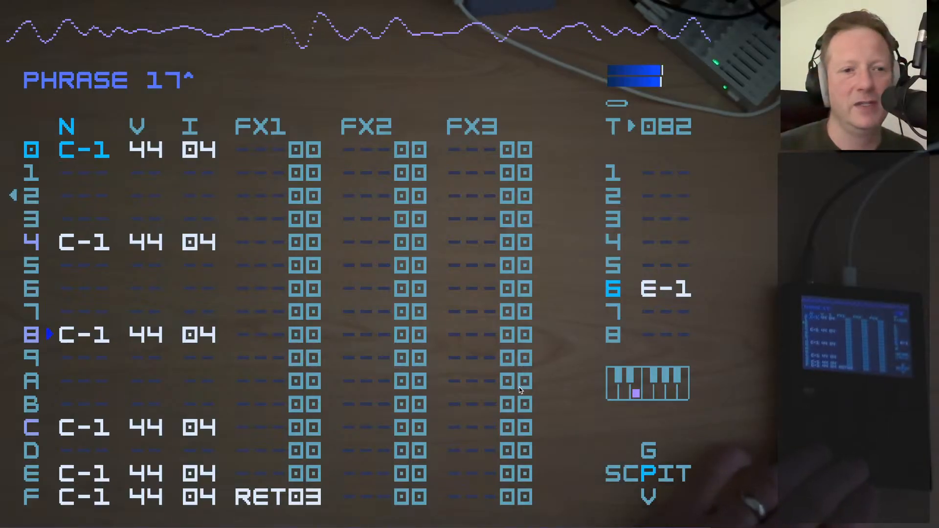
{"action": "key", "text": "space"}
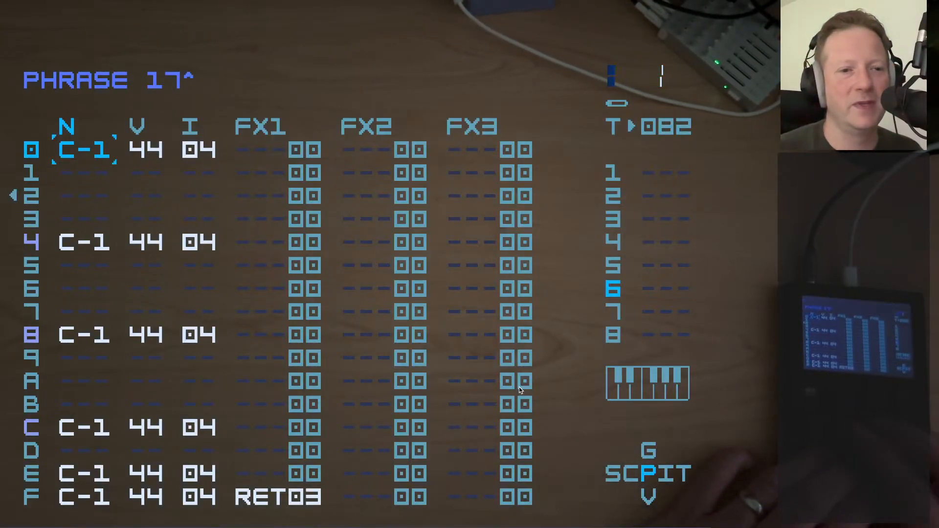
Examine the closing rows of phrase 17, including the RET03 command in FX1 on row F
{"action": "key", "text": "Down"}
{"action": "key", "text": "Down"}
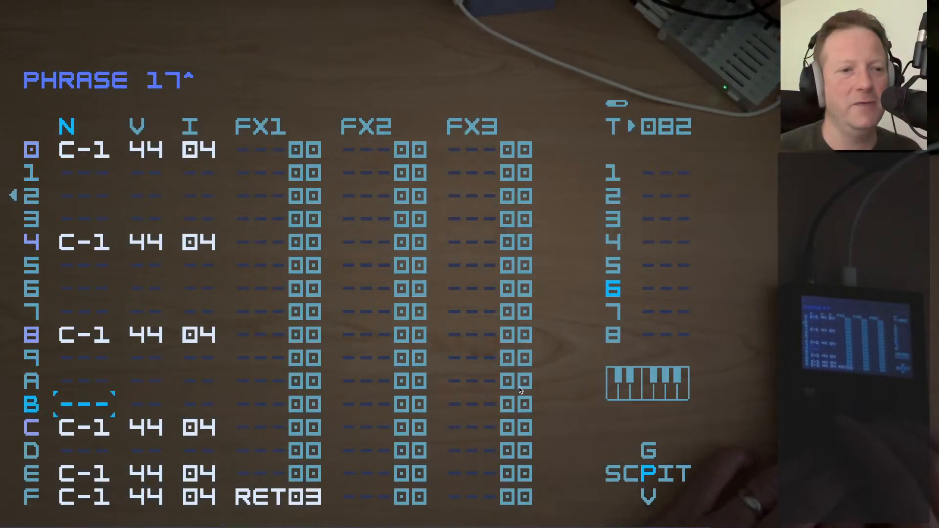
{"action": "key", "text": "Down"}
{"action": "key", "text": "Down"}
{"action": "key", "text": "Down"}
{"action": "key", "text": "Down"}
{"action": "key", "text": "Right"}
{"action": "key", "text": "Right"}
{"action": "key", "text": "Right"}
{"action": "key", "text": "Right"}
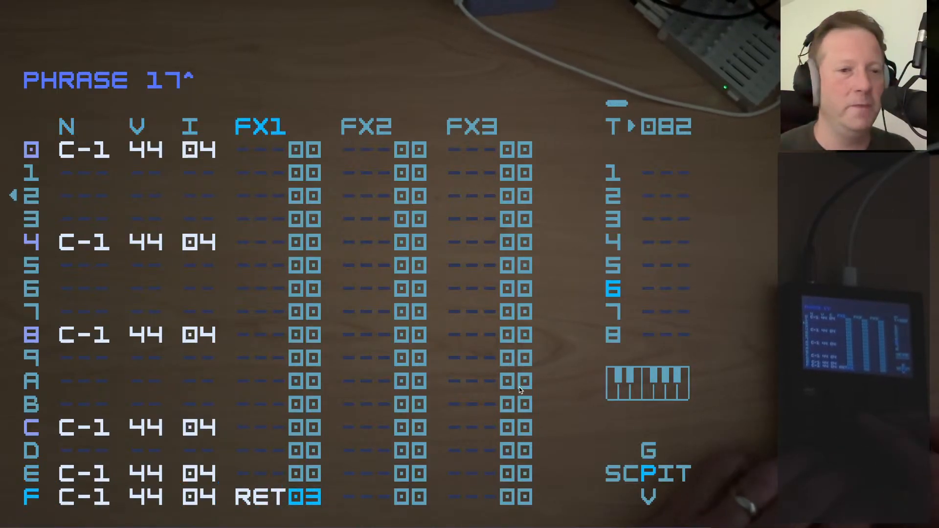
{"action": "key", "text": "Left"}
{"action": "key", "text": "Left"}
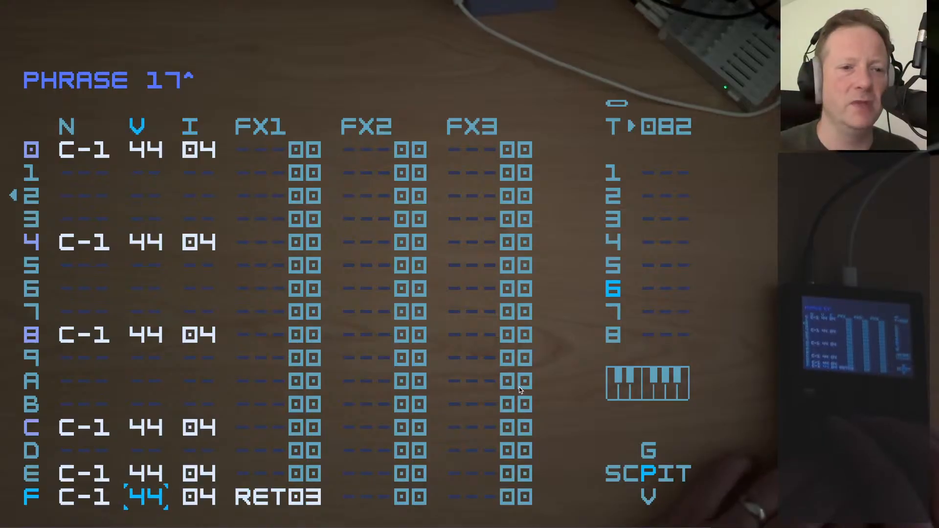
{"action": "key", "text": "Right"}
{"action": "key", "text": "Right"}
{"action": "key", "text": "Right"}
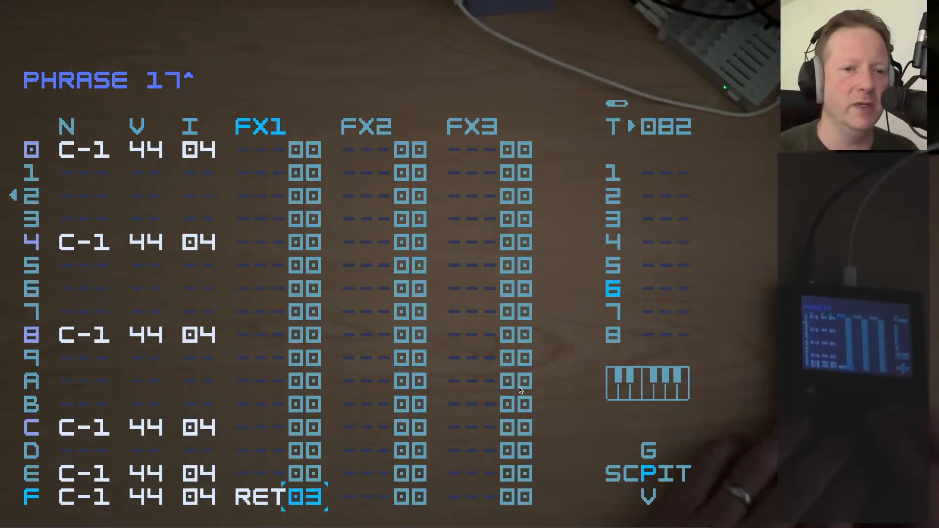
{"action": "key", "text": "Left"}
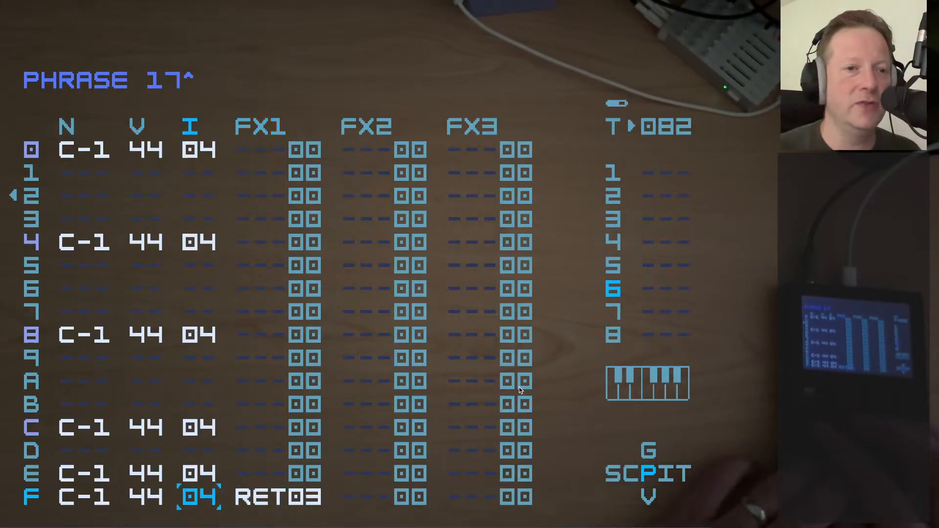
Return to the song from phrase 17, and examine the chains in song row 0F starting from tracks 1 and 2
{"action": "key", "text": "Left"}
{"action": "key", "text": "shift+Left"}
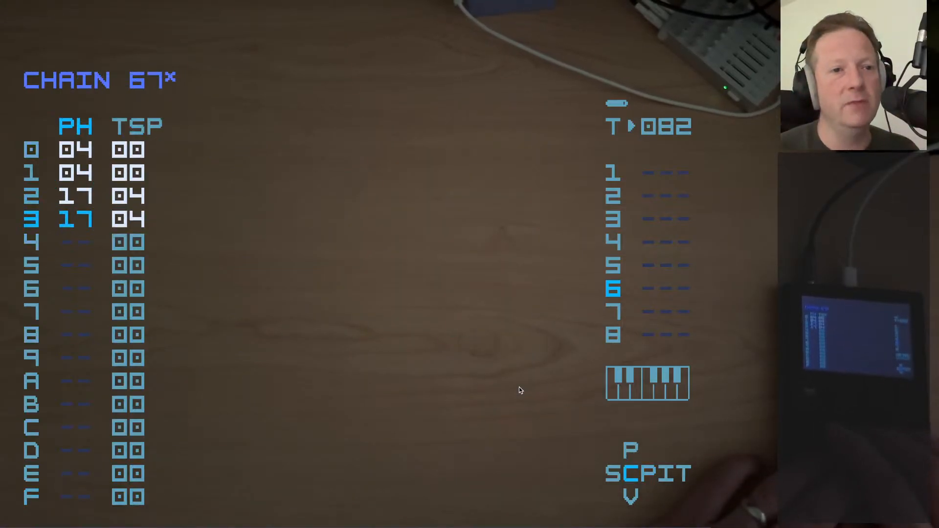
{"action": "key", "text": "Down"}
{"action": "key", "text": "shift+Left"}
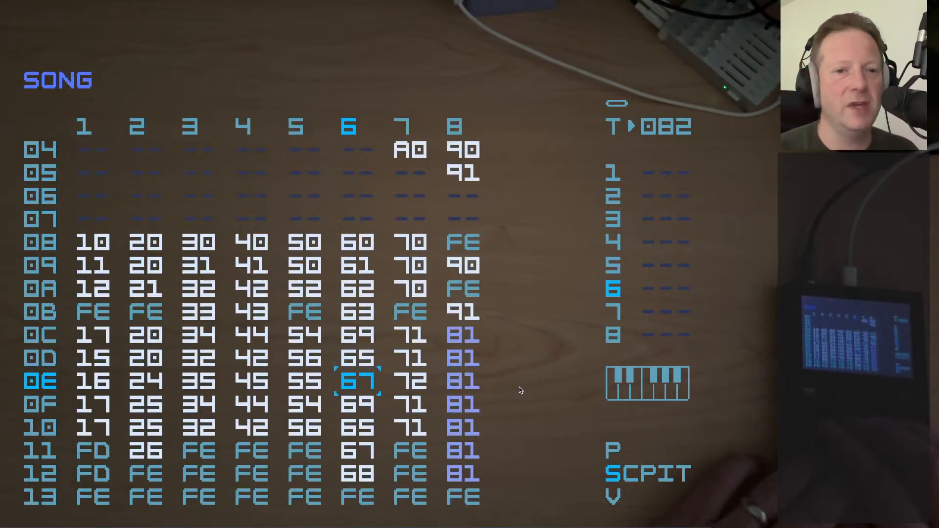
{"action": "key", "text": "Down"}
{"action": "key", "text": "Left"}
{"action": "key", "text": "Left"}
{"action": "key", "text": "Left"}
{"action": "key", "text": "Left"}
{"action": "key", "text": "Left"}
{"action": "key", "text": "Right"}
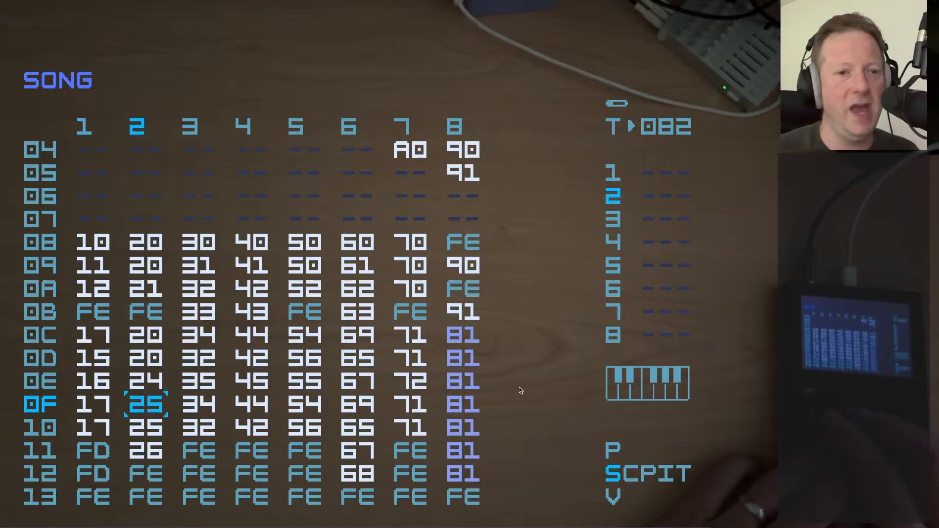
{"action": "key", "text": "Right"}
{"action": "key", "text": "Right"}
{"action": "key", "text": "Right"}
{"action": "key", "text": "Right"}
{"action": "key", "text": "Right"}
{"action": "key", "text": "Right"}
{"action": "key", "text": "Down"}
{"action": "key", "text": "Up"}
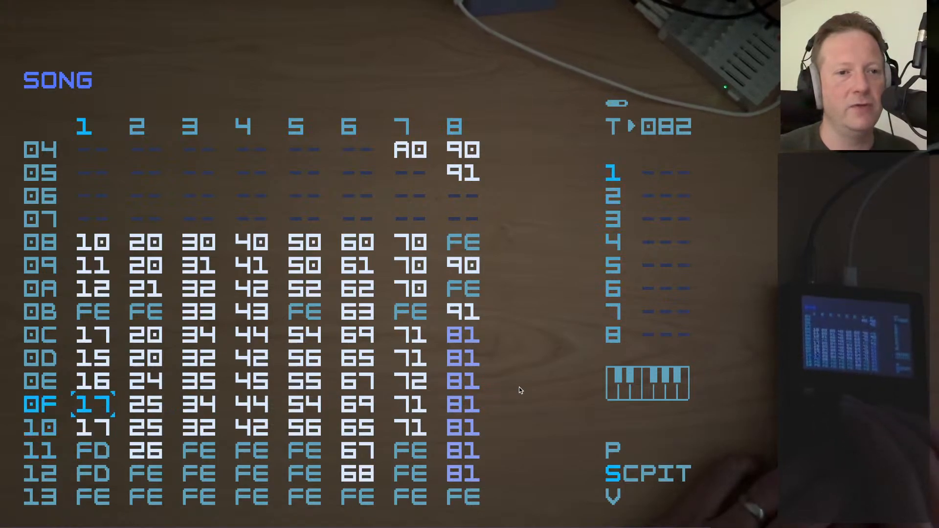
Examine track 1 between song rows 0F and 11, and the neighbouring chains in row 0F
{"action": "key", "text": "Down"}
{"action": "key", "text": "Down"}
{"action": "key", "text": "Up"}
{"action": "key", "text": "Up"}
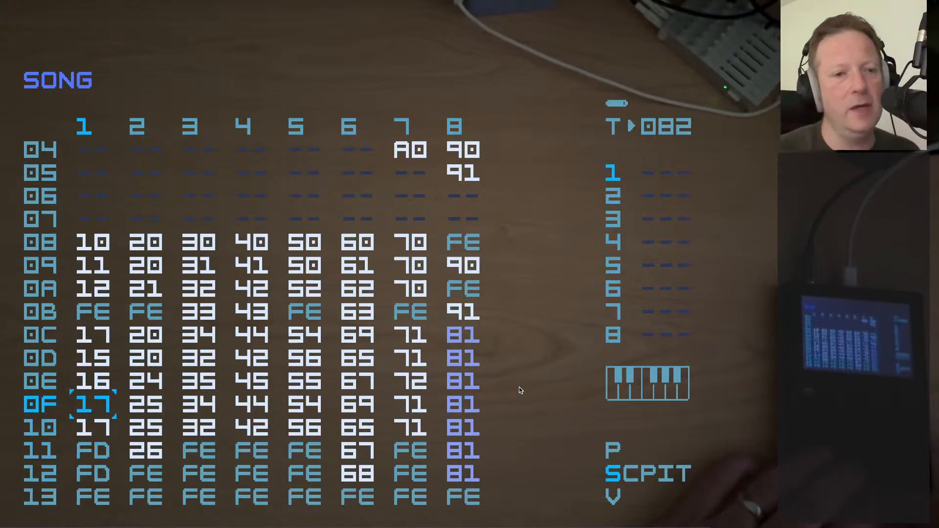
{"action": "key", "text": "Right"}
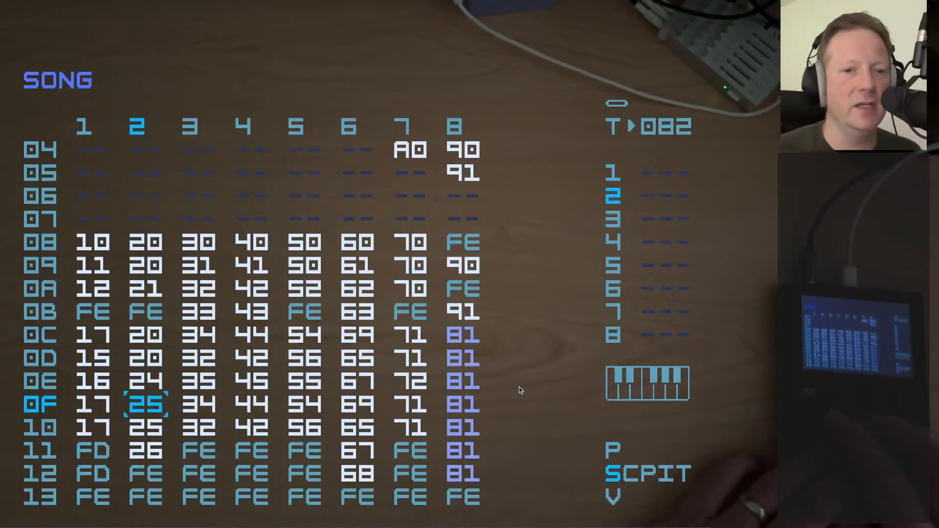
{"action": "key", "text": "Right"}
{"action": "key", "text": "Right"}
{"action": "key", "text": "Right"}
{"action": "key", "text": "Right"}
{"action": "key", "text": "Right"}
{"action": "key", "text": "Right"}
{"action": "key", "text": "Left"}
{"action": "key", "text": "Left"}
{"action": "key", "text": "Left"}
{"action": "key", "text": "Left"}
{"action": "key", "text": "Left"}
{"action": "key", "text": "Left"}
{"action": "key", "text": "Left"}
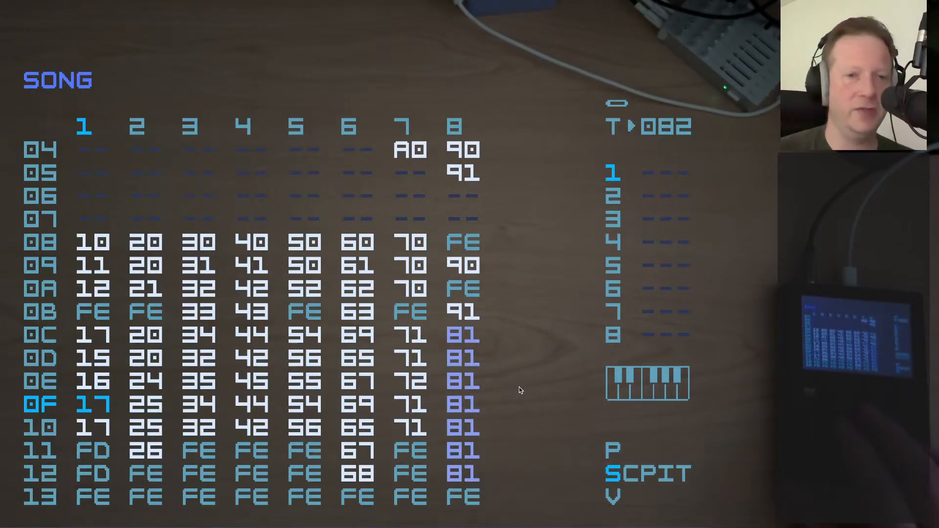
Look through track 1 from song row 0E to 11, and along row 11 to chain 67 on track 6
{"action": "key", "text": "Up"}
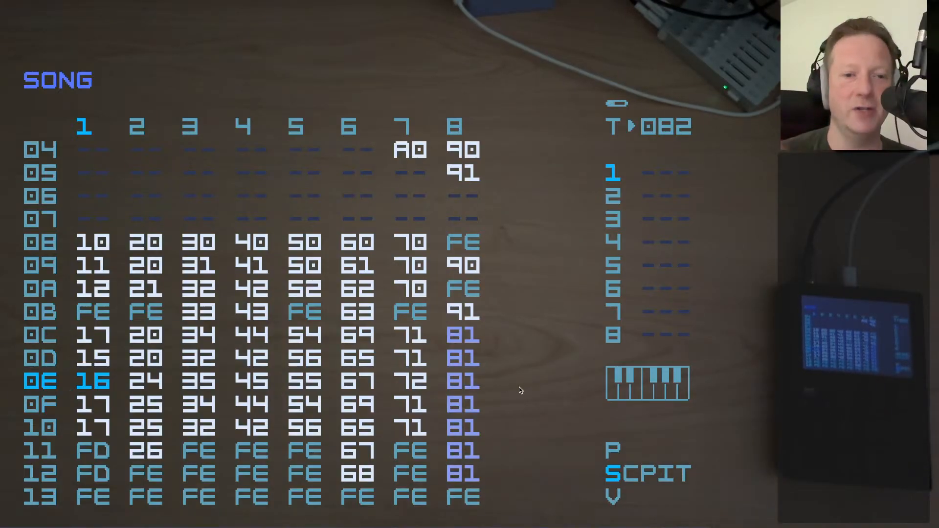
{"action": "key", "text": "Down"}
{"action": "key", "text": "Down"}
{"action": "key", "text": "Down"}
{"action": "key", "text": "Right"}
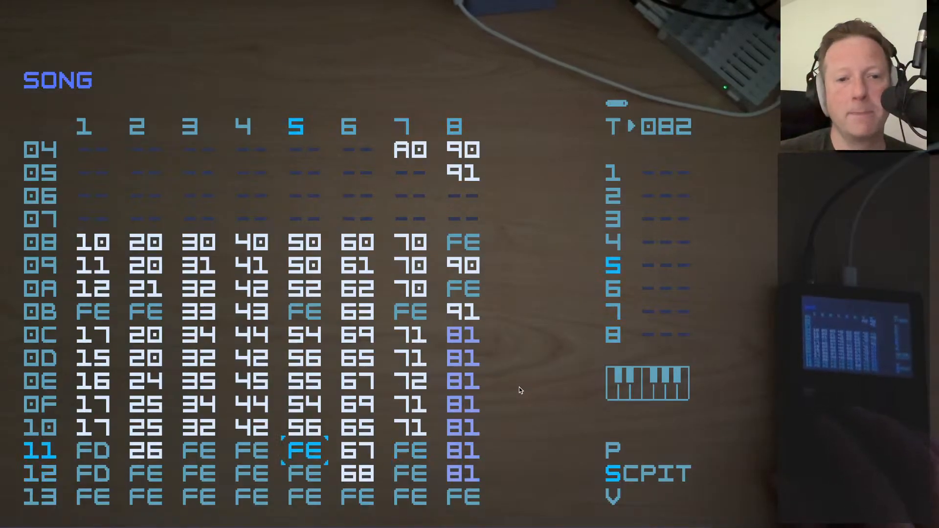
{"action": "key", "text": "Right"}
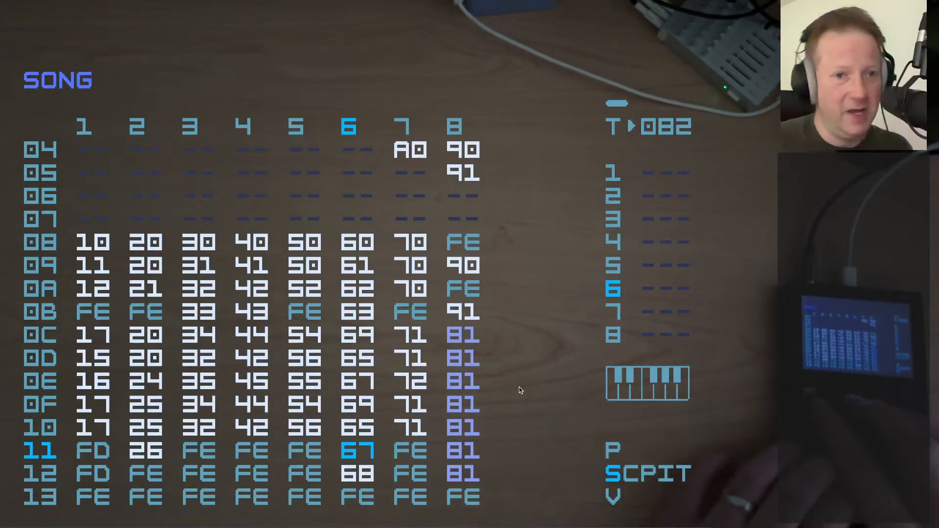
Examine the chains upward from song row 11 to row 08 on the middle tracks, and along row 08 to track 8
{"action": "key", "text": "Left"}
{"action": "key", "text": "Left"}
{"action": "key", "text": "Left"}
{"action": "key", "text": "Up"}
{"action": "key", "text": "Up"}
{"action": "key", "text": "Right"}
{"action": "key", "text": "Up"}
{"action": "key", "text": "Right"}
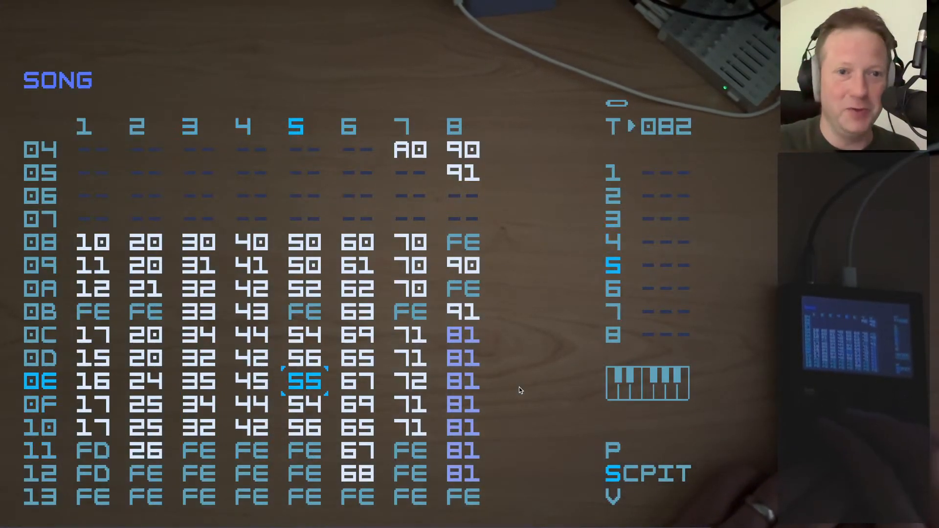
{"action": "key", "text": "Up"}
{"action": "key", "text": "Up"}
{"action": "key", "text": "Up"}
{"action": "key", "text": "Up"}
{"action": "key", "text": "Up"}
{"action": "key", "text": "Up"}
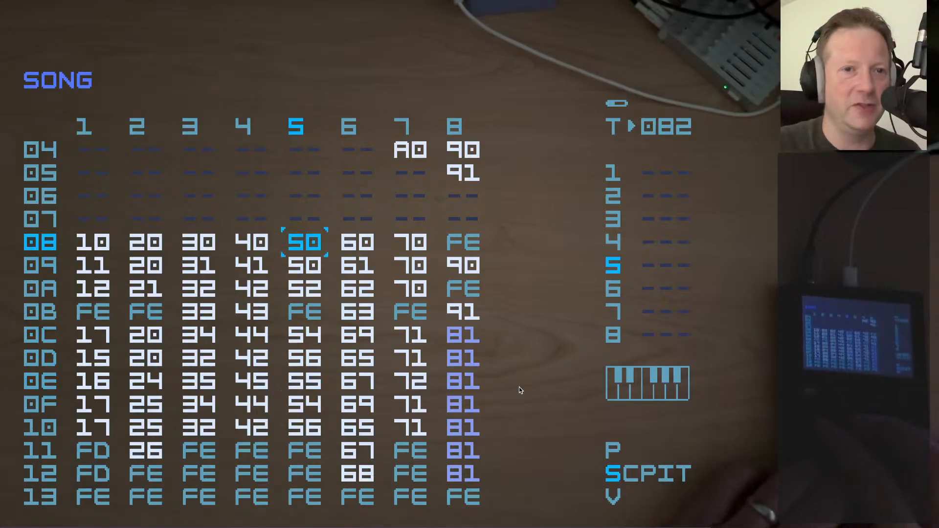
{"action": "key", "text": "Right"}
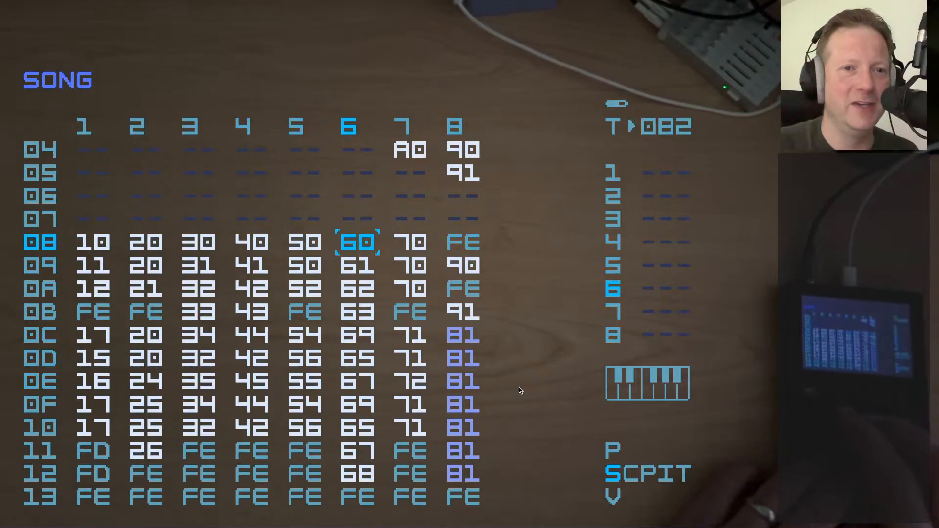
{"action": "key", "text": "Right"}
{"action": "key", "text": "Right"}
{"action": "key", "text": "Left"}
{"action": "key", "text": "Left"}
{"action": "key", "text": "Left"}
Try track 5's mixer volume at E0, and set it back to D0
{"action": "key", "text": "shift+Down"}
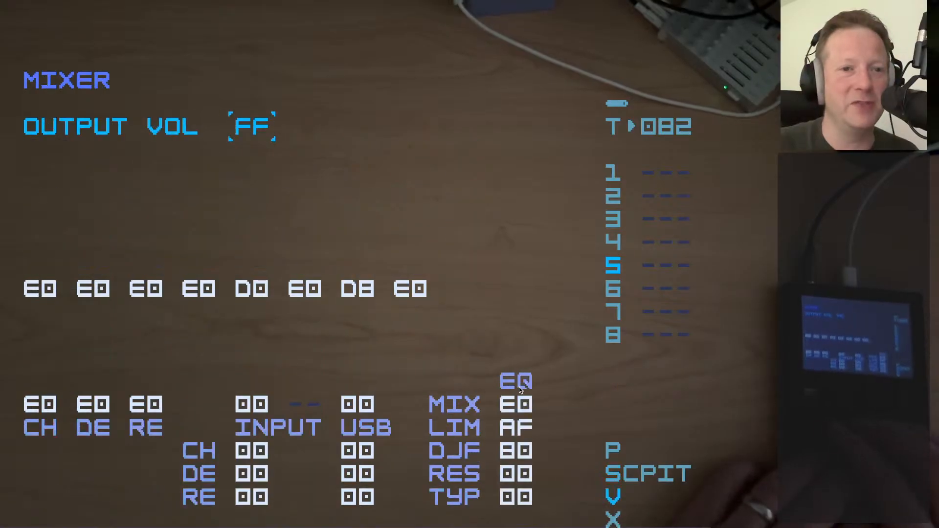
{"action": "key", "text": "Down"}
{"action": "key", "text": "Down"}
{"action": "key", "text": "Up"}
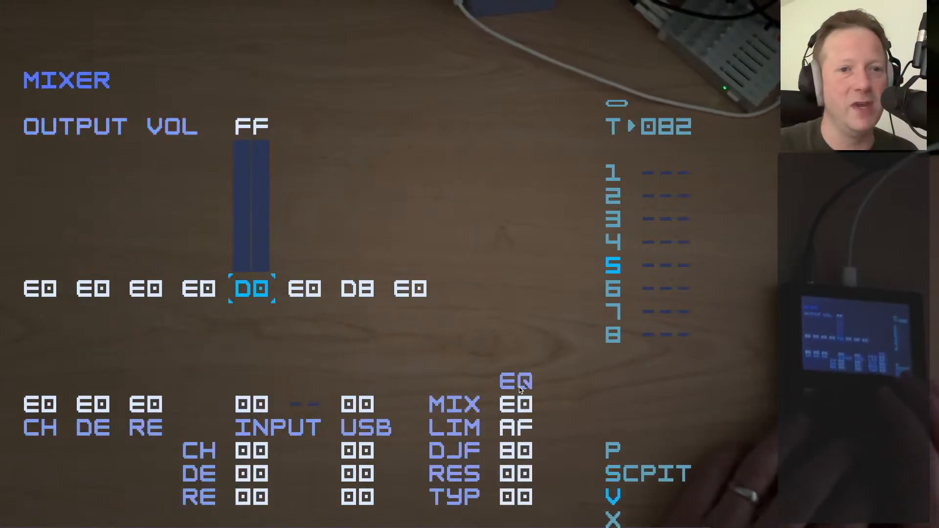
{"action": "key", "text": "Right"}
{"action": "key", "text": "Right"}
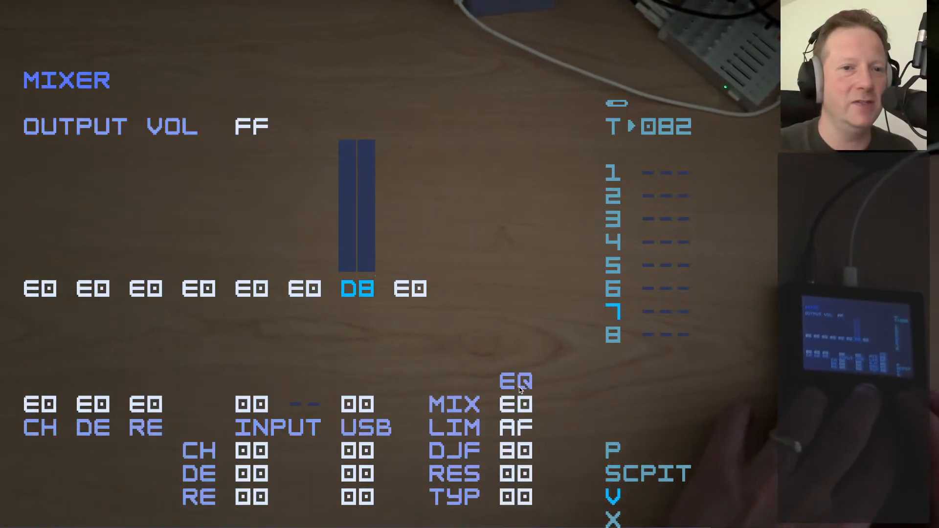
{"action": "key", "text": "Left"}
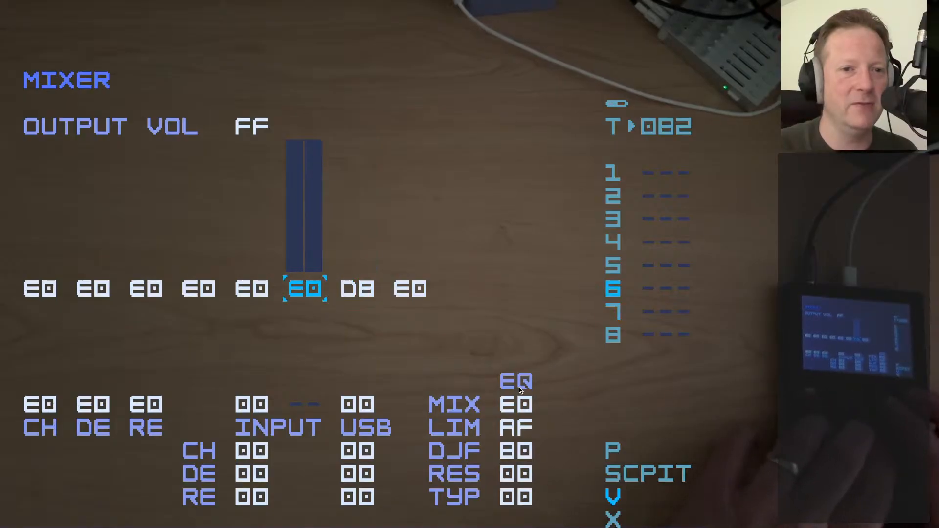
{"action": "key", "text": "Left"}
{"action": "key", "text": "x+Down"}
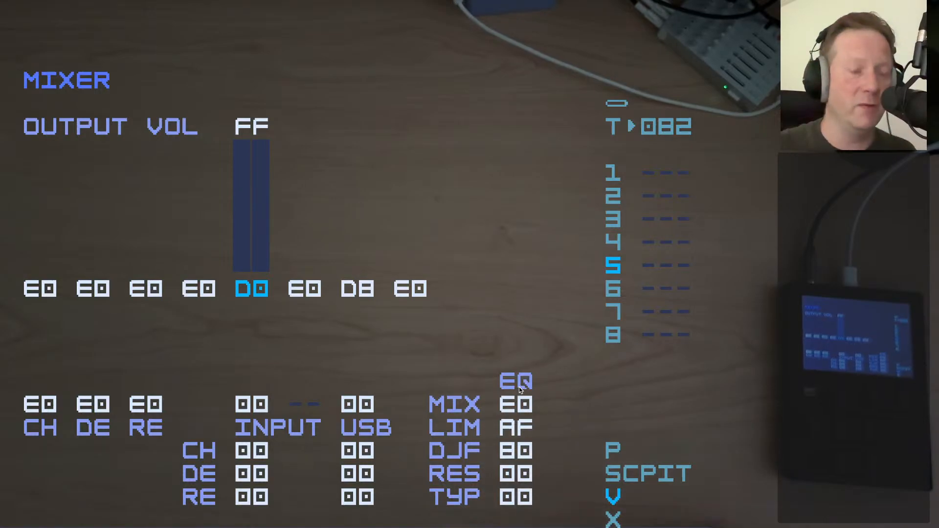
{"action": "key", "text": "Left"}
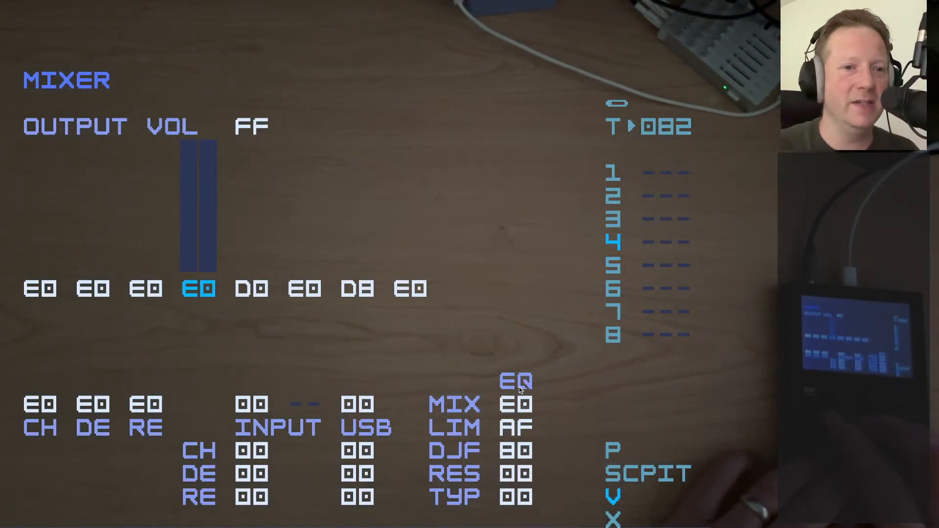
Return from the mixer to the song and open phrase 00 in chain 50, used on track 5 in row 08
{"action": "key", "text": "Right"}
{"action": "key", "text": "Right"}
{"action": "key", "text": "shift+Up"}
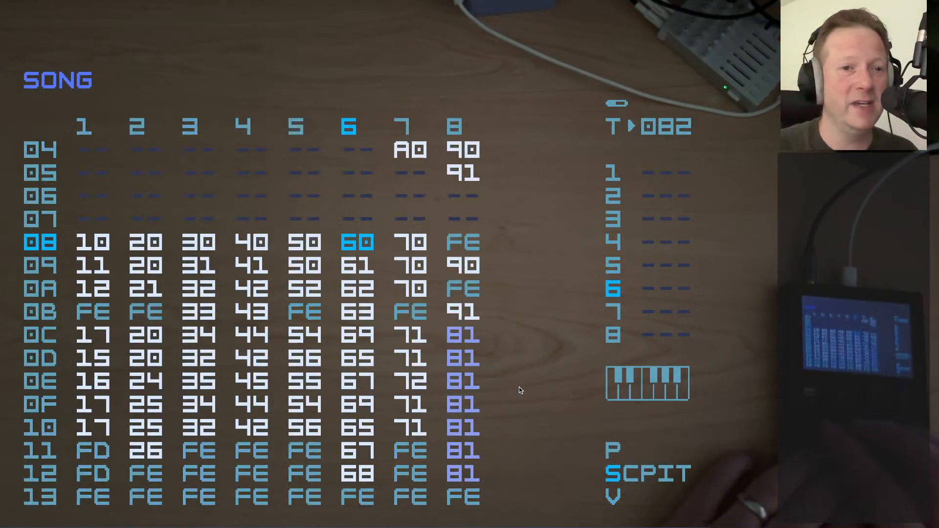
{"action": "key", "text": "Down"}
{"action": "key", "text": "Left"}
{"action": "key", "text": "Up"}
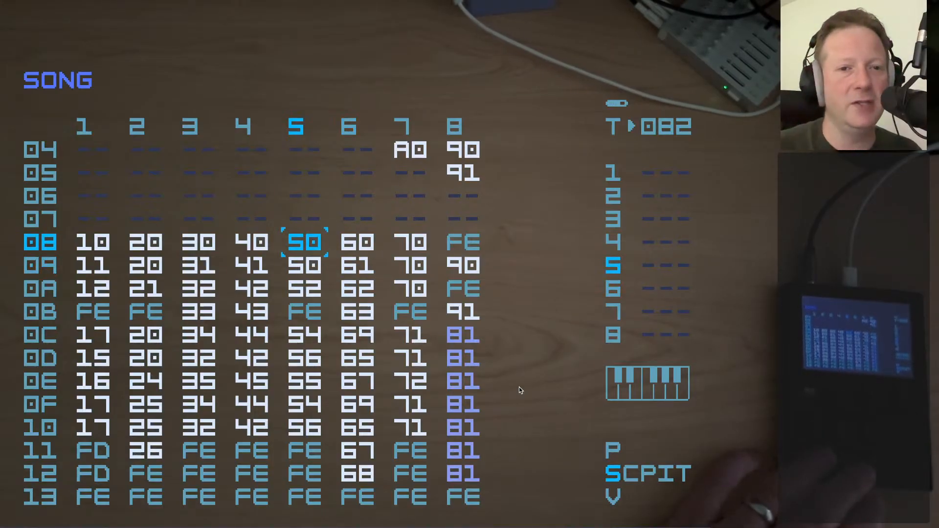
{"action": "key", "text": "shift+Right"}
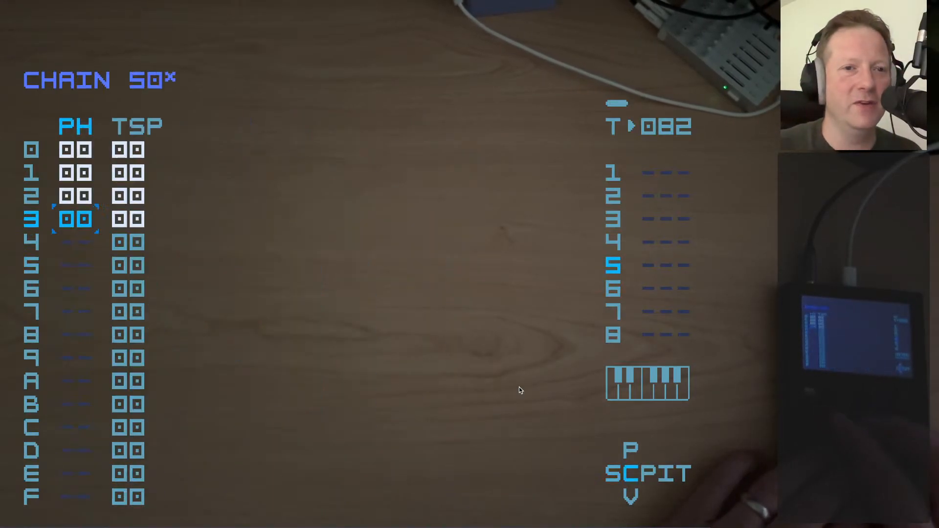
{"action": "key", "text": "shift+Right"}
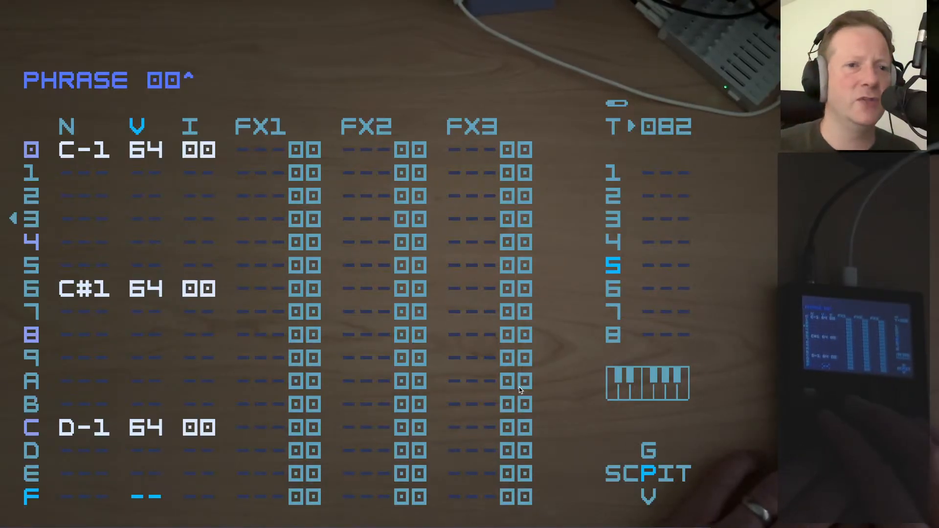
Examine the note entries in phrase 00 of chain 50 on track 5
{"action": "key", "text": "Up"}
{"action": "key", "text": "Up"}
{"action": "key", "text": "Up"}
{"action": "key", "text": "Up"}
{"action": "key", "text": "Left"}
{"action": "key", "text": "Up"}
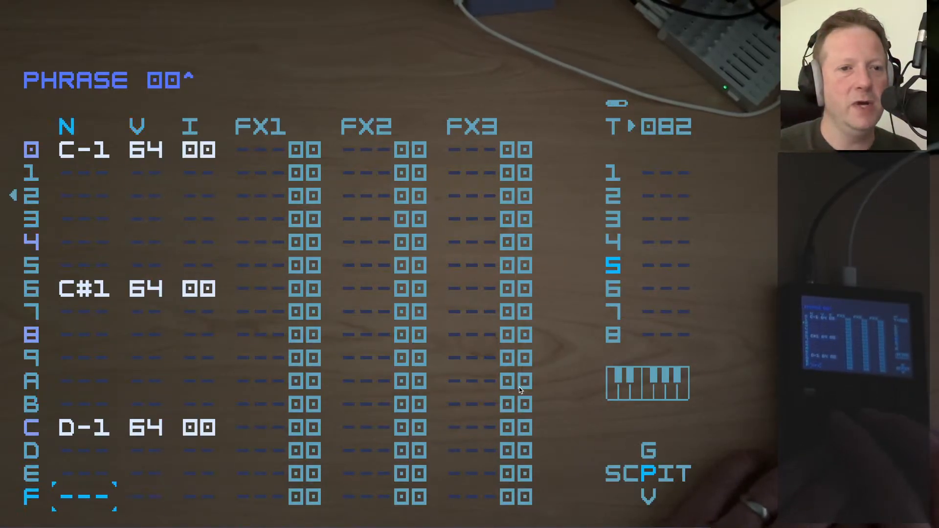
{"action": "key", "text": "shift+Down"}
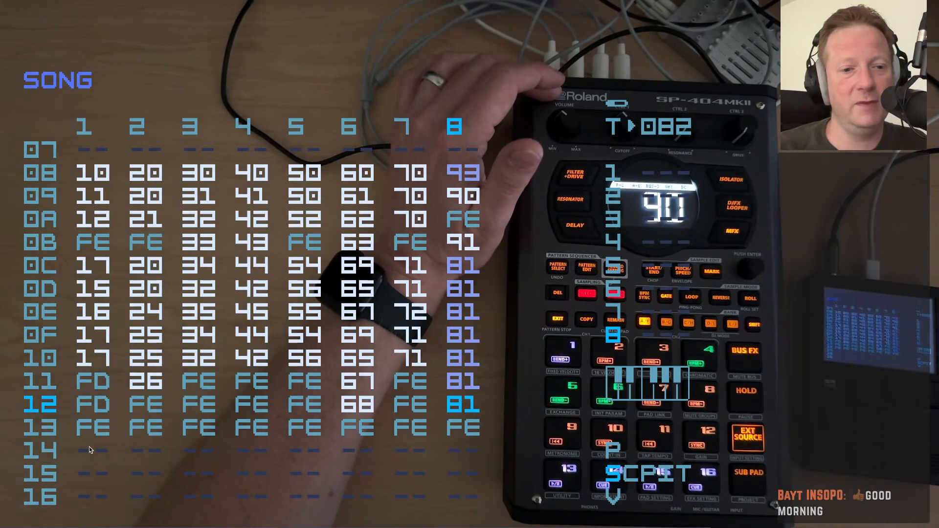
{"action": "left_click", "coordinate": [60, 454]}
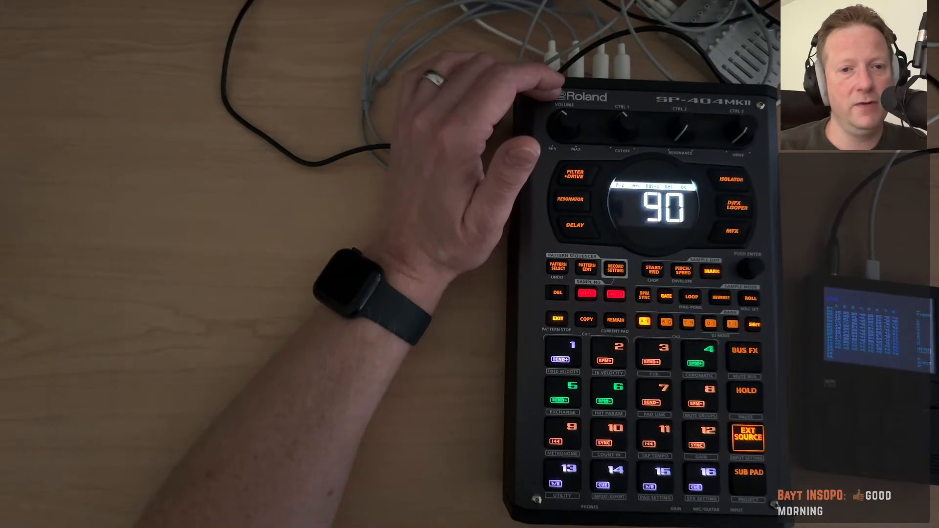